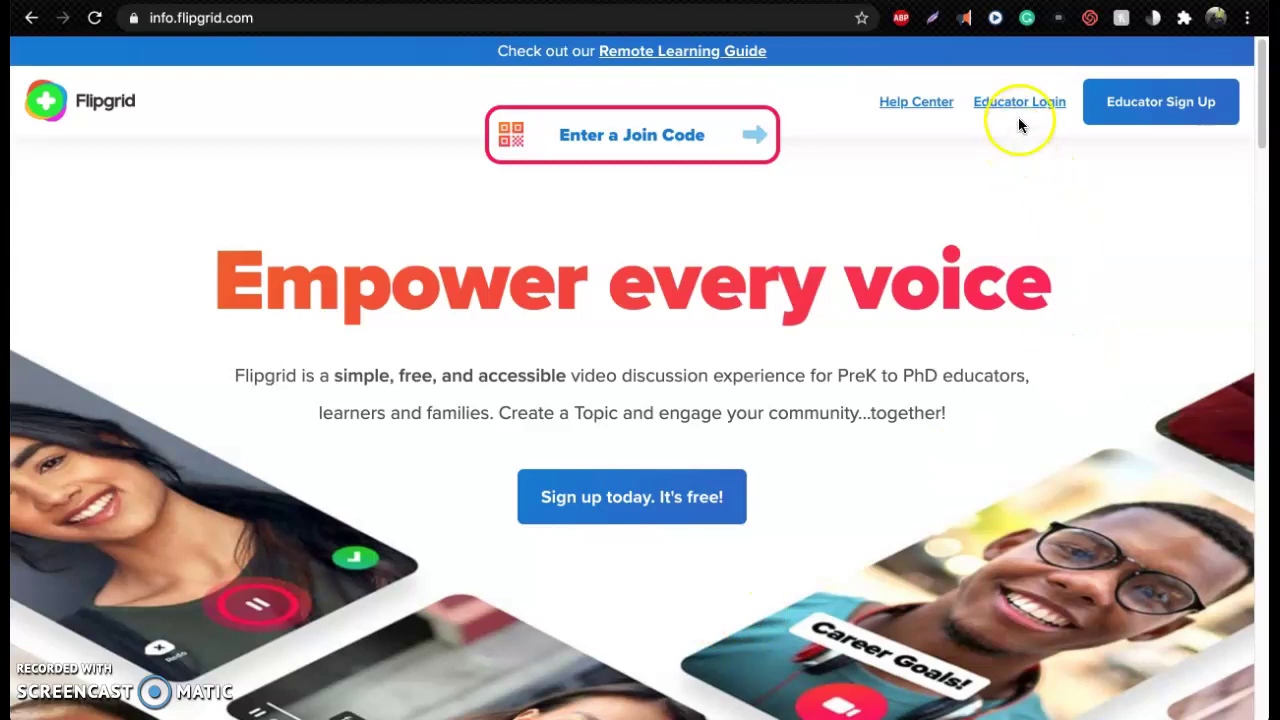
Log in to Flipgrid through Educator Login using Google and the school account
left_click(1050, 105)
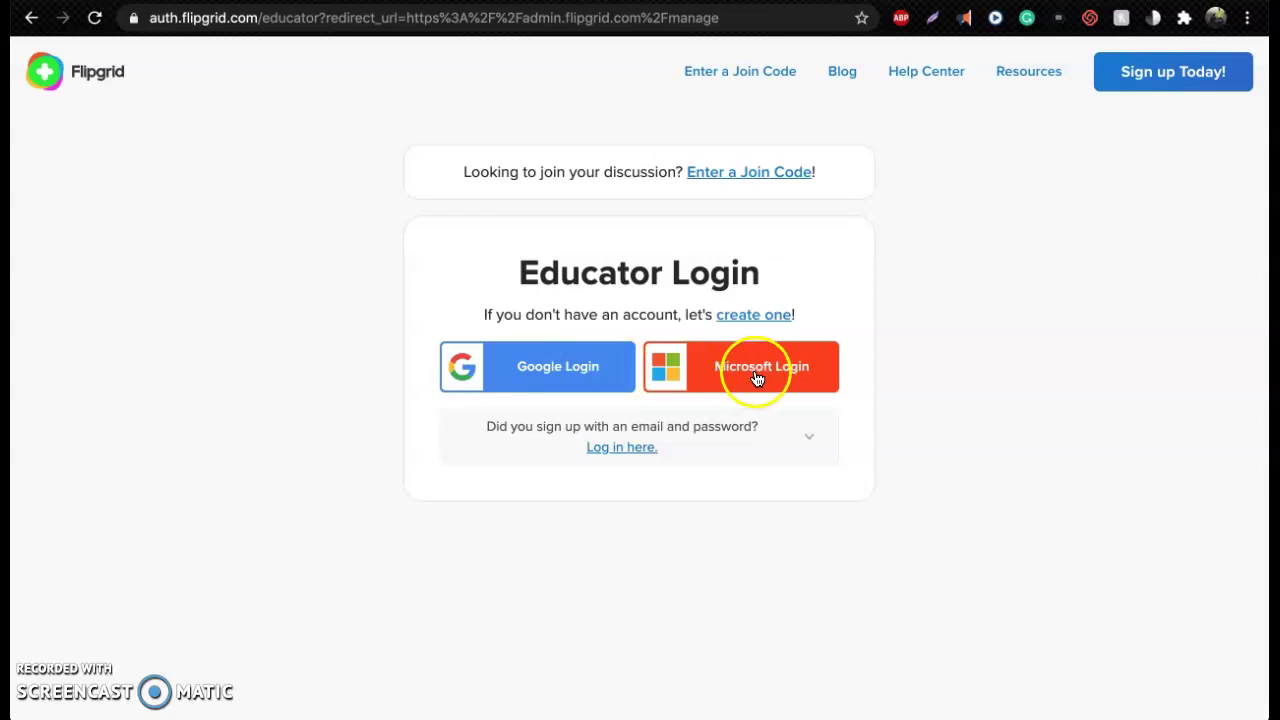
left_click(590, 378)
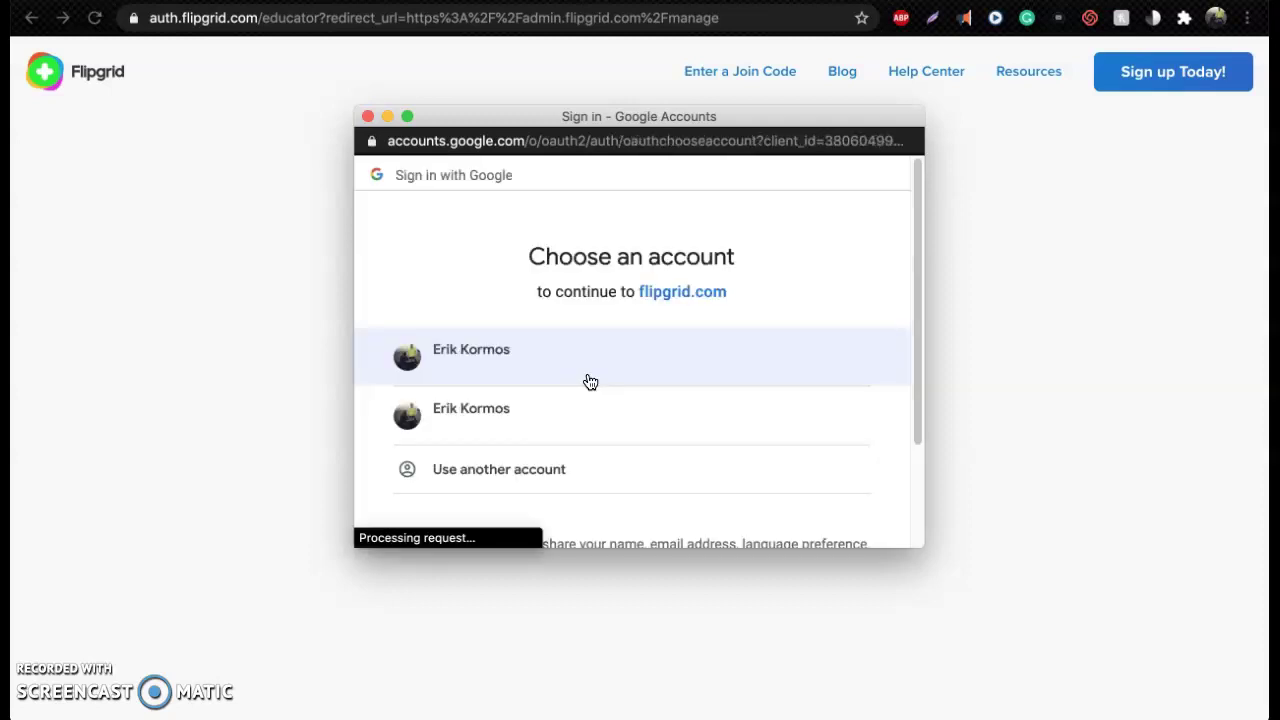
left_click(611, 428)
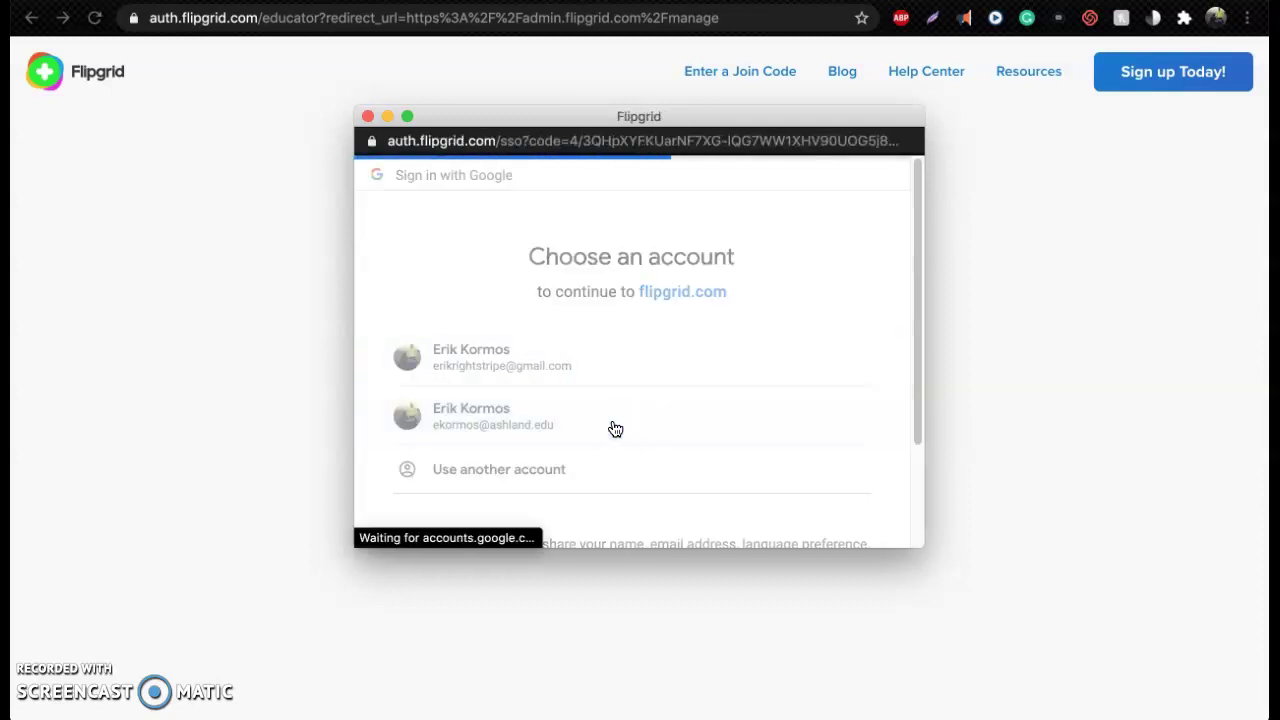
left_click(666, 408)
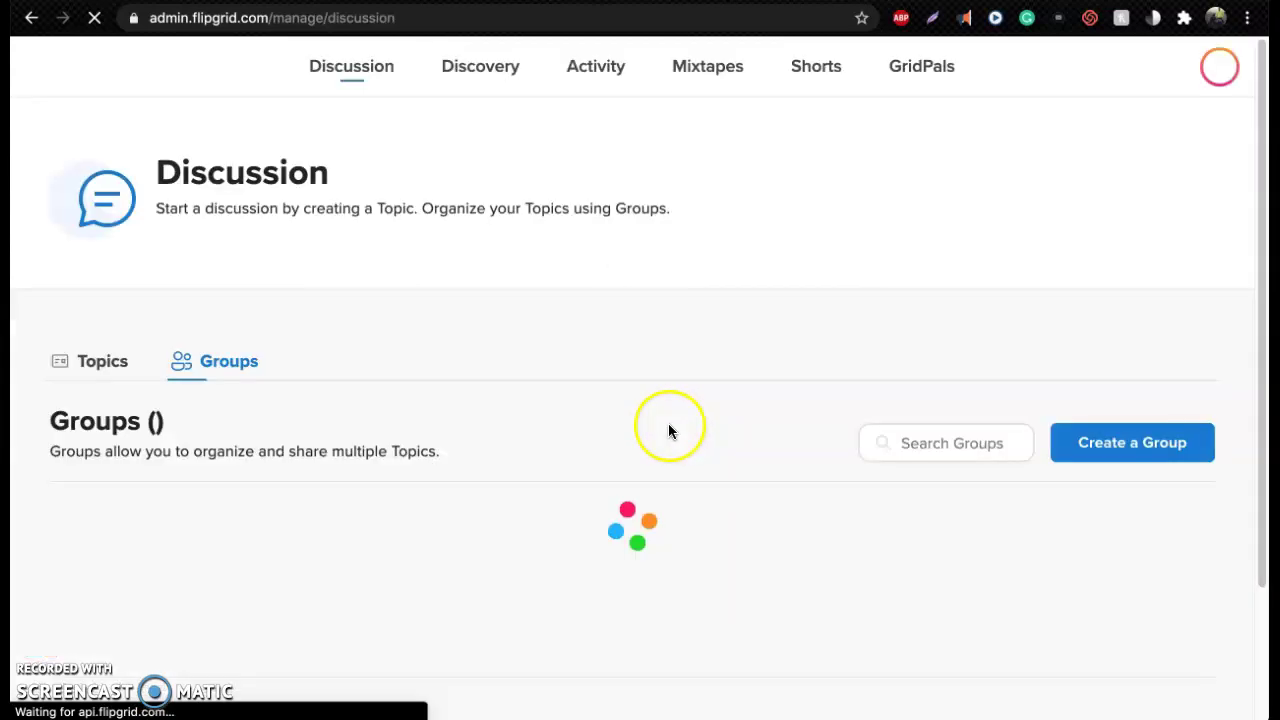
scroll(263, 470, "down", 1)
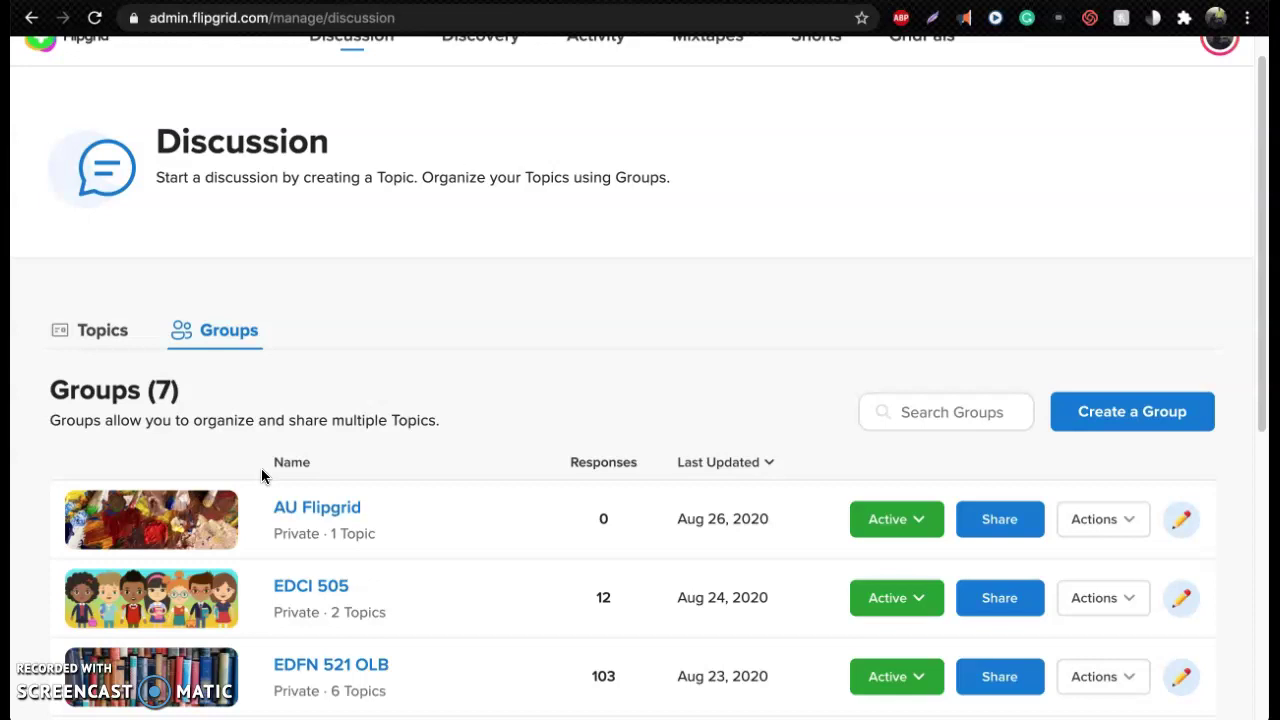
scroll(261, 468, "down", 3)
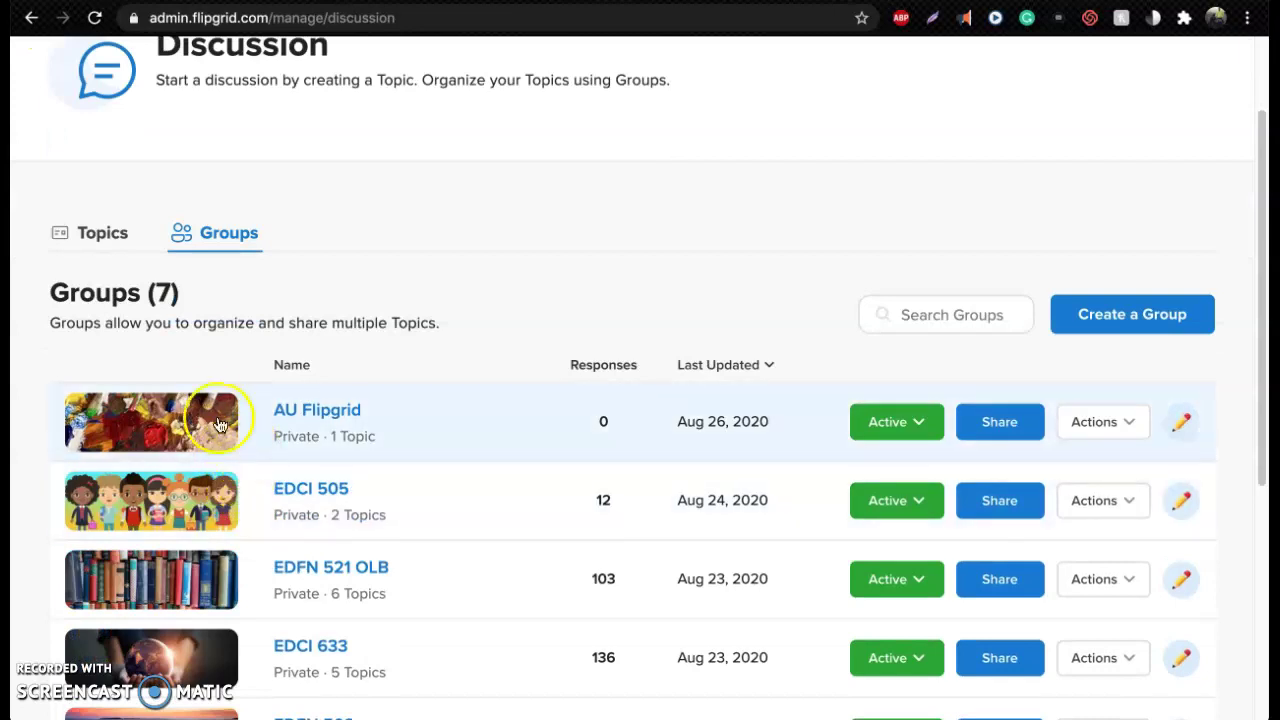
scroll(203, 407, "down", 5)
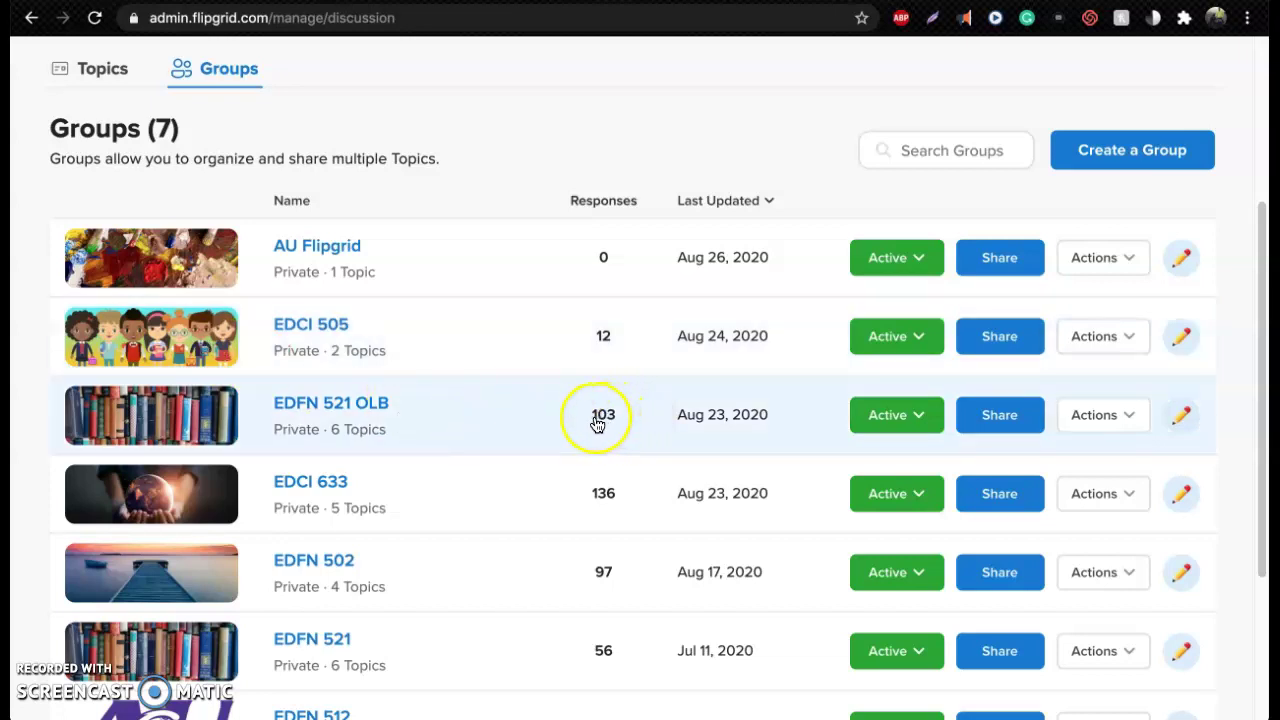
scroll(420, 400, "up", 5)
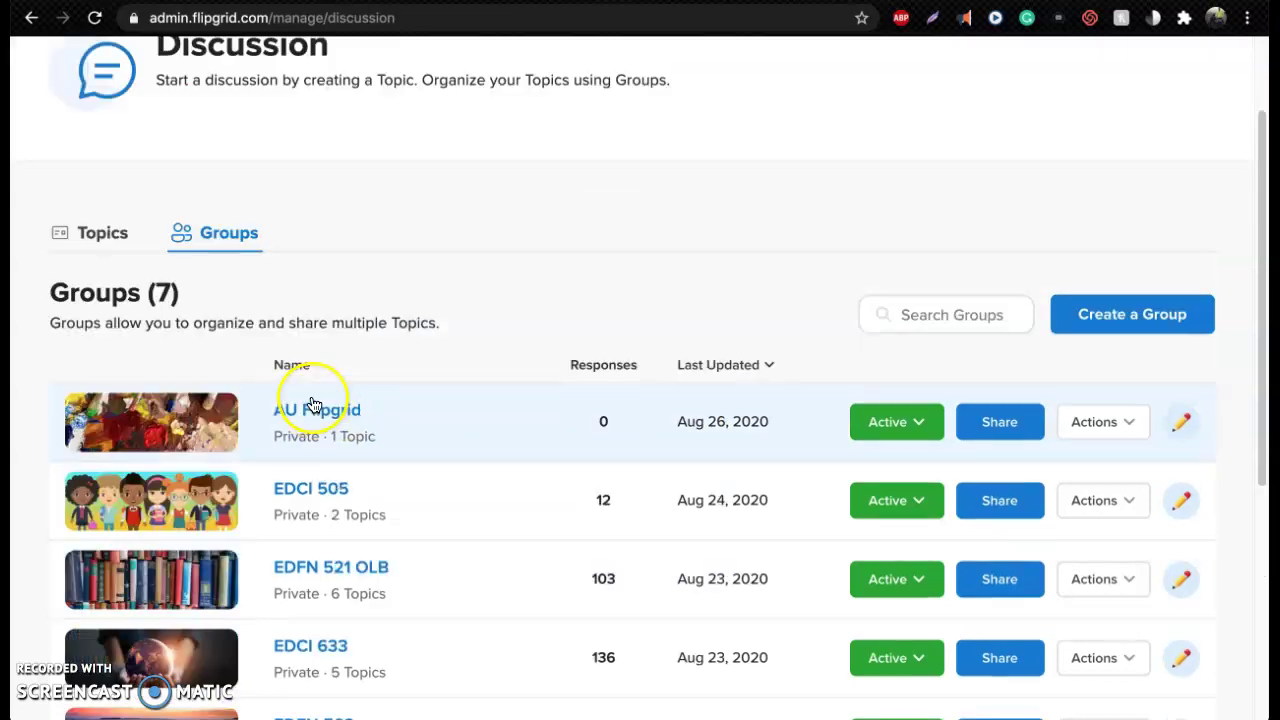
left_click(86, 232)
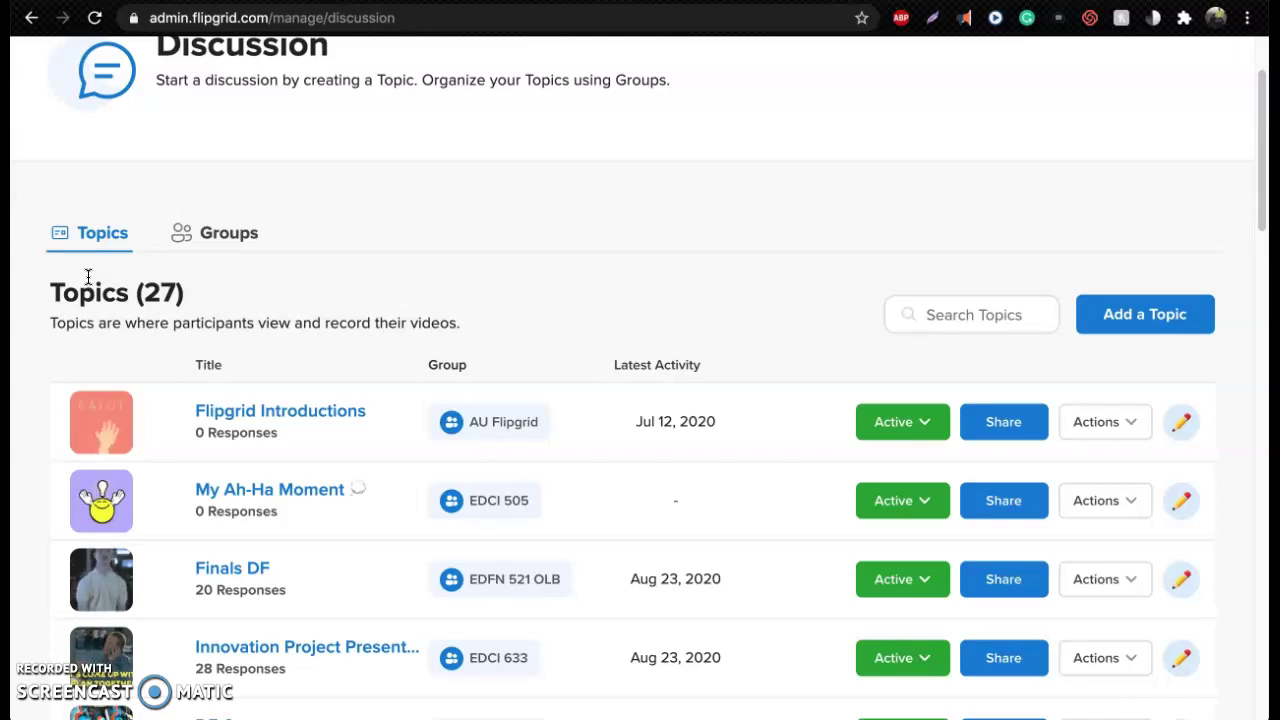
scroll(434, 606, "down", 2)
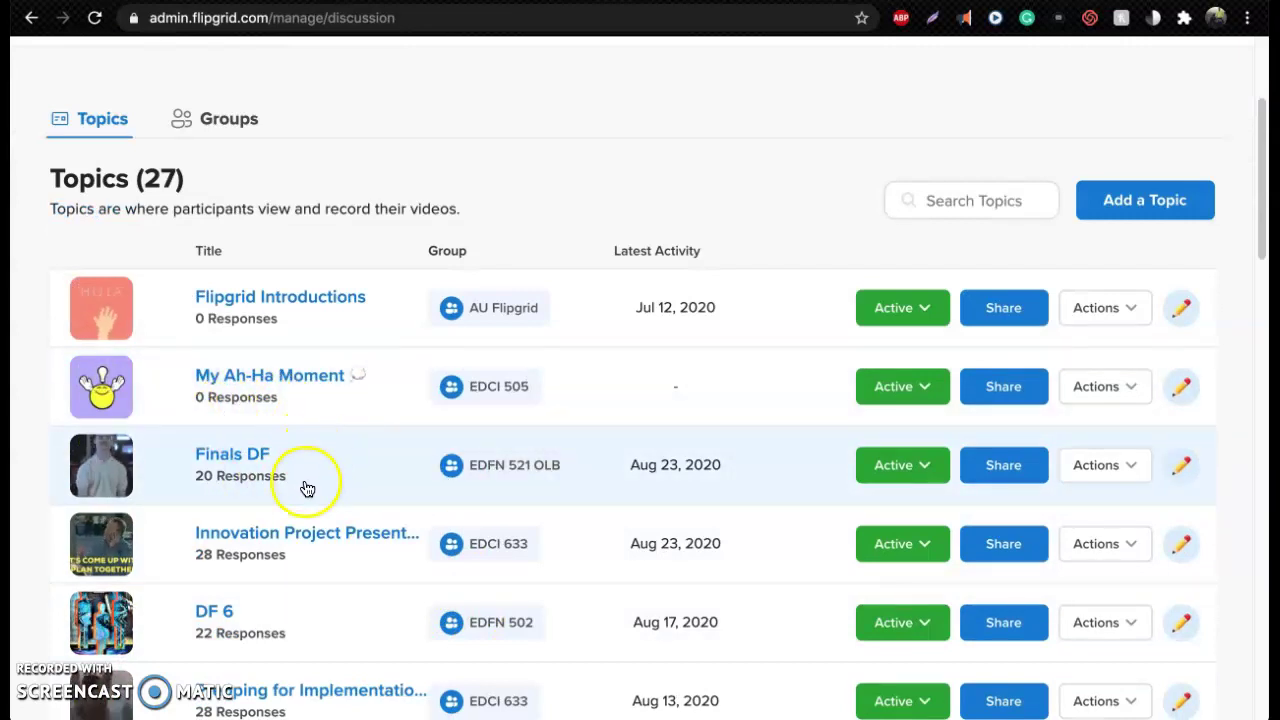
left_click(126, 489)
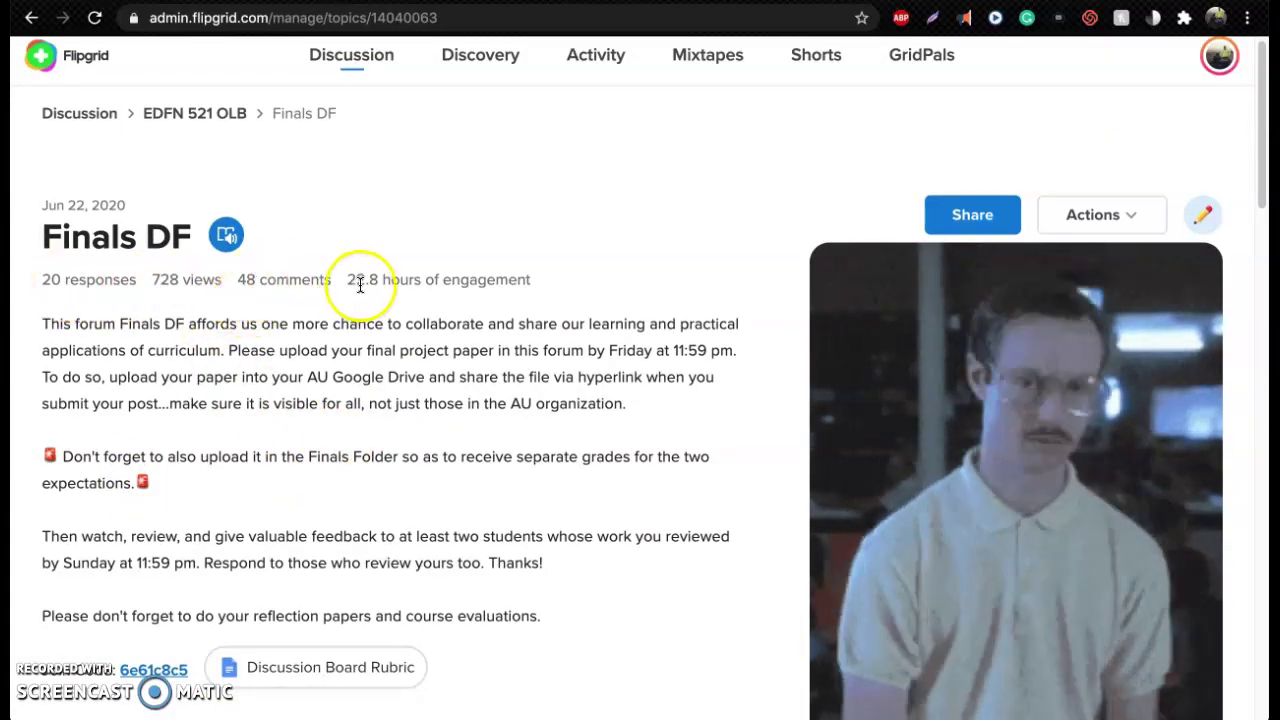
key("alt+Left")
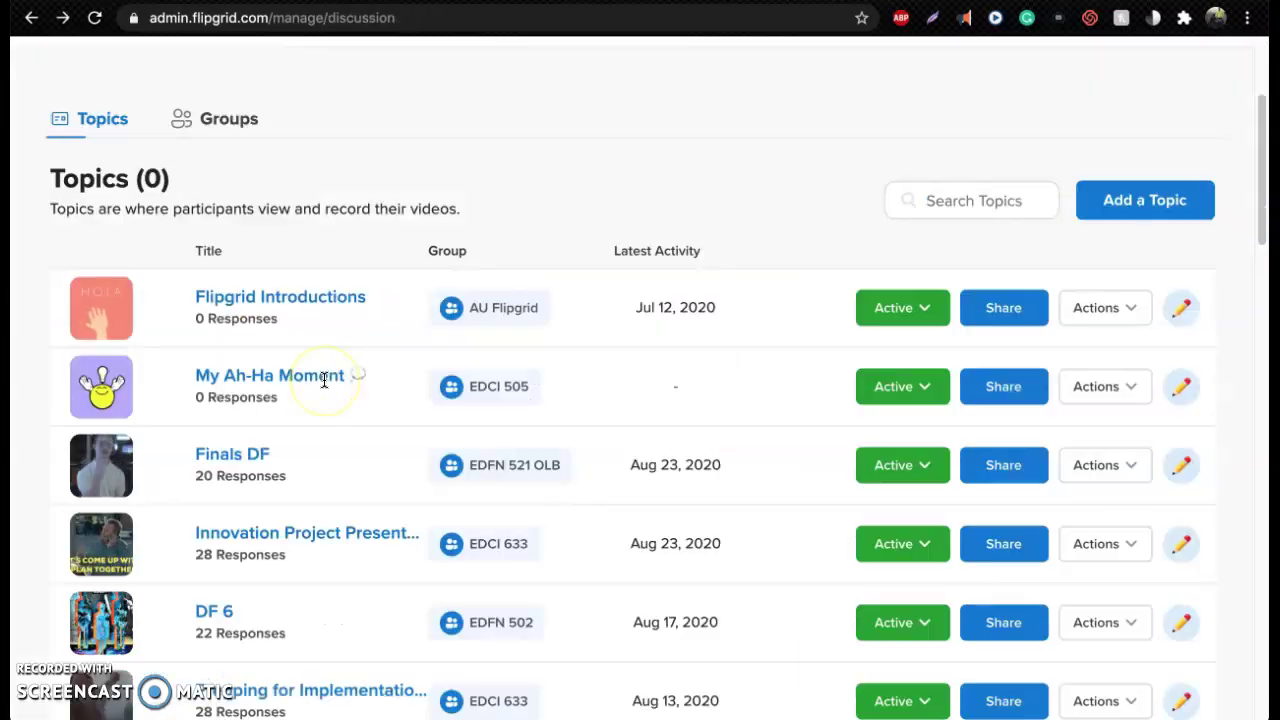
scroll(324, 380, "up", 2)
left_click(239, 293)
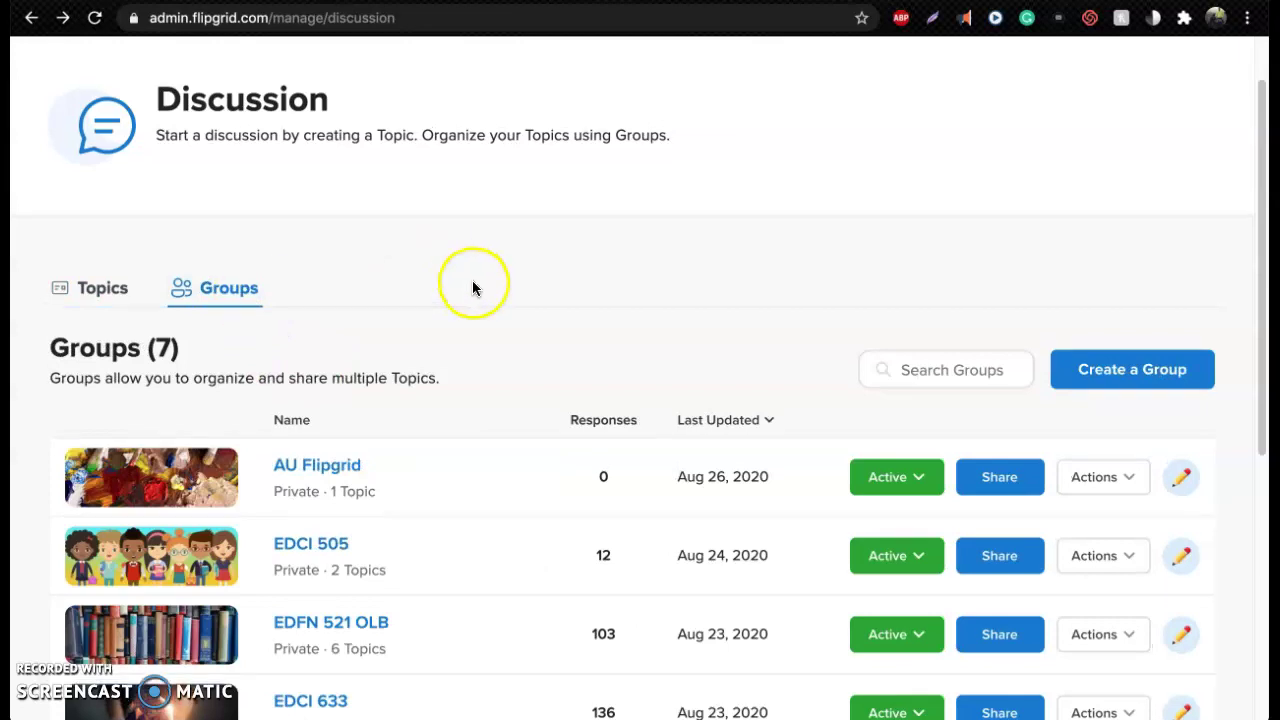
scroll(473, 288, "up", 1)
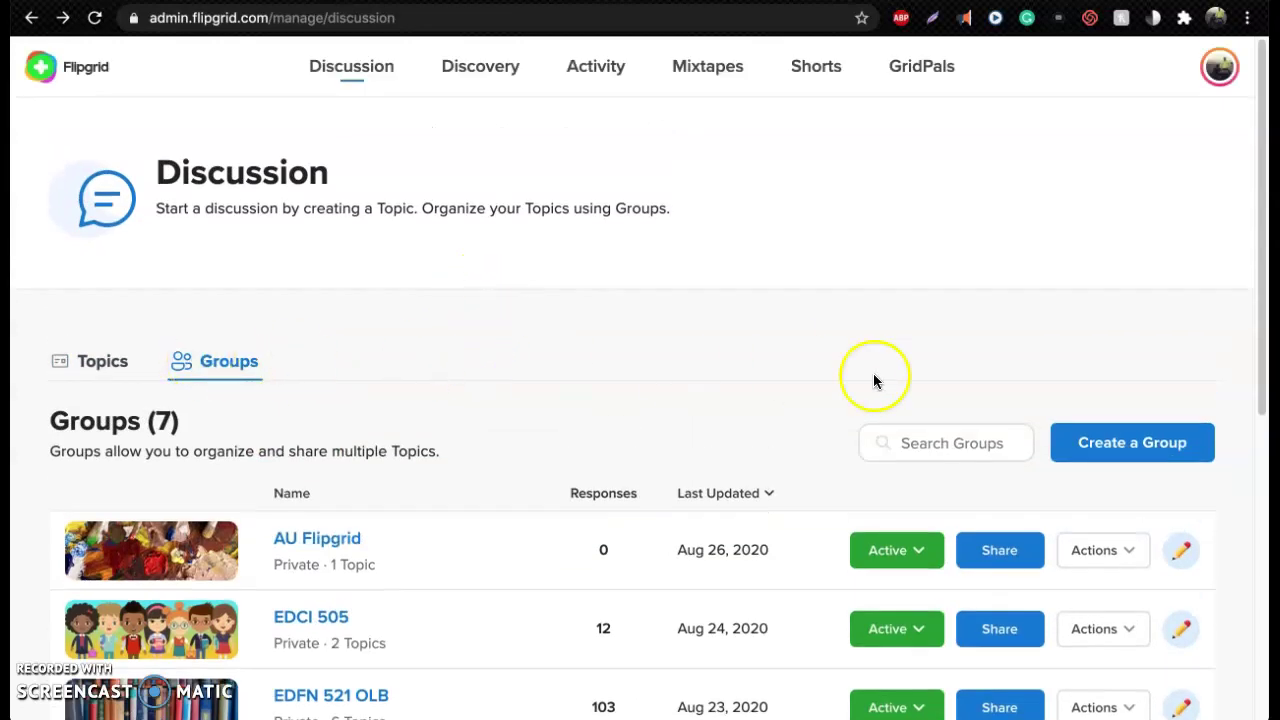
Start a new private group and name it Example
left_click(1140, 451)
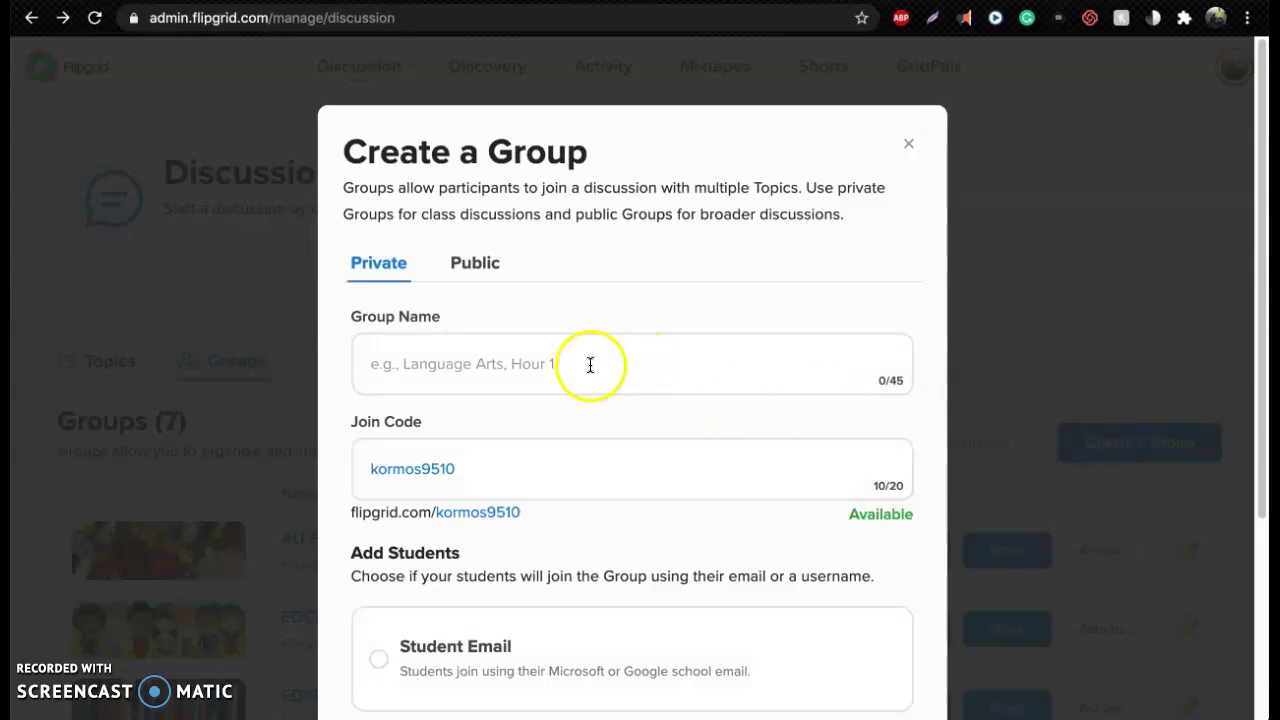
left_click(488, 275)
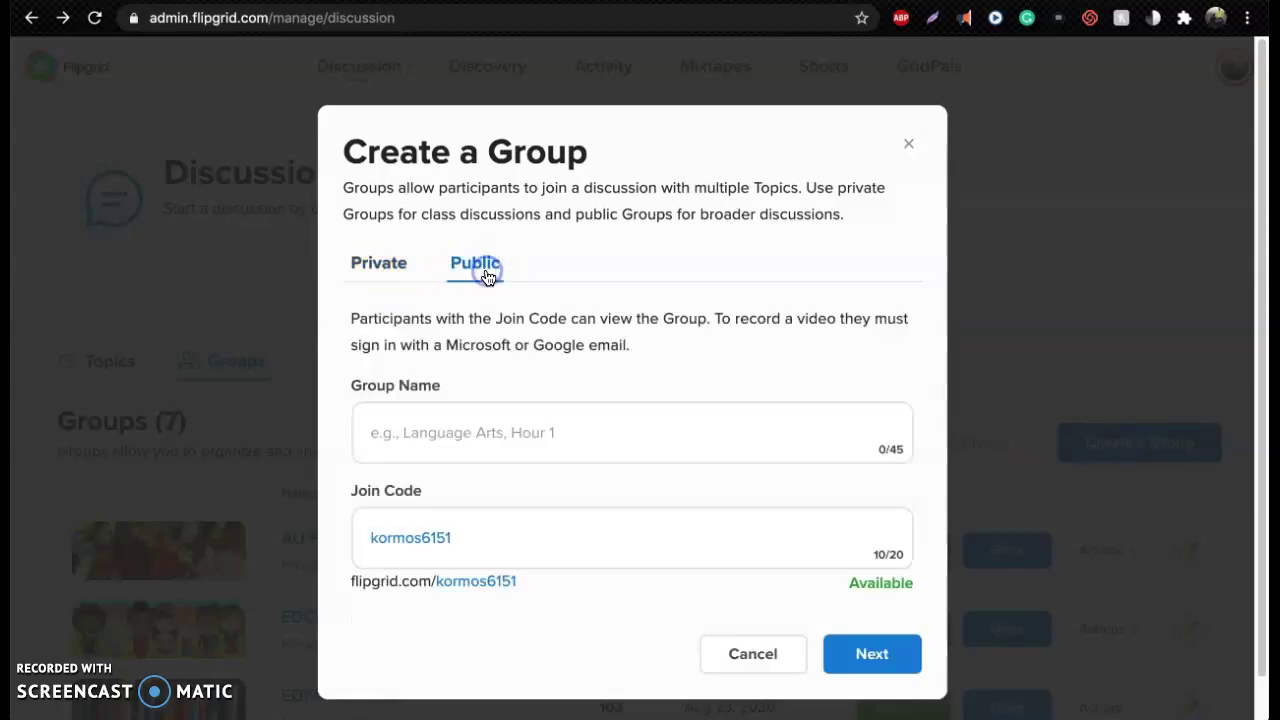
left_click(396, 270)
left_click(522, 374)
type("Exmp")
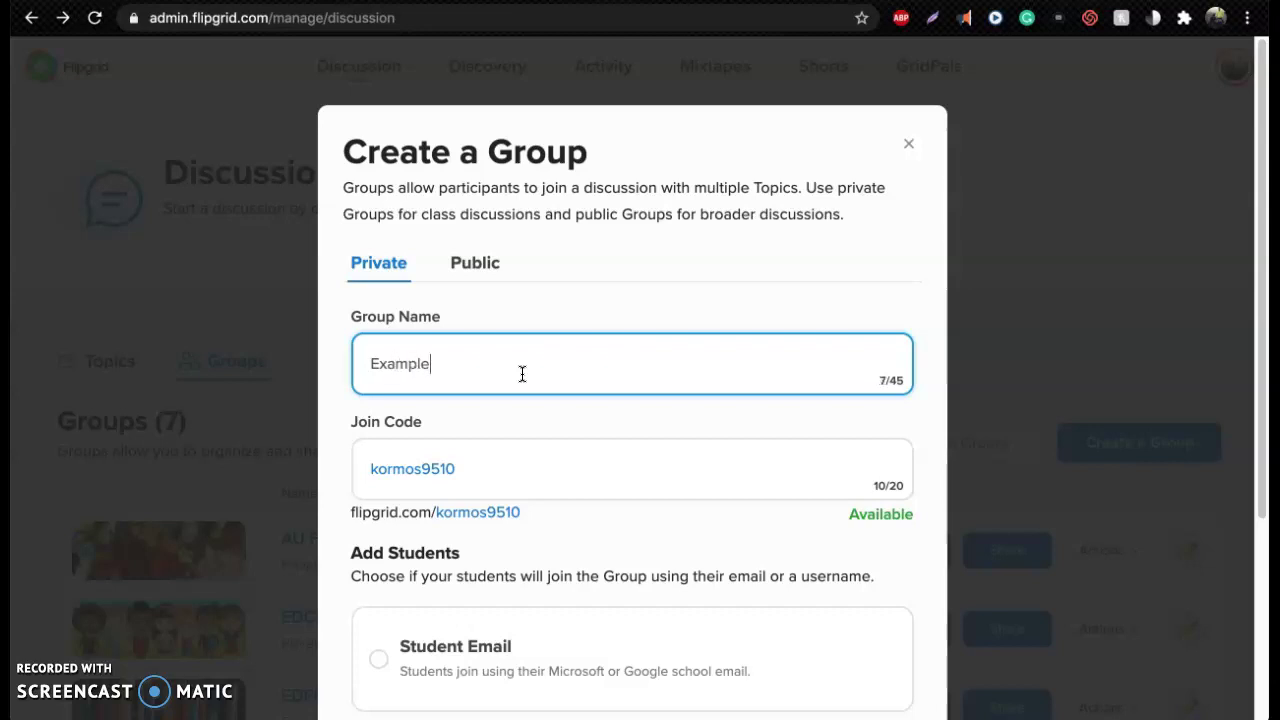
Replace the suggested join code with a custom join code
left_click(490, 462)
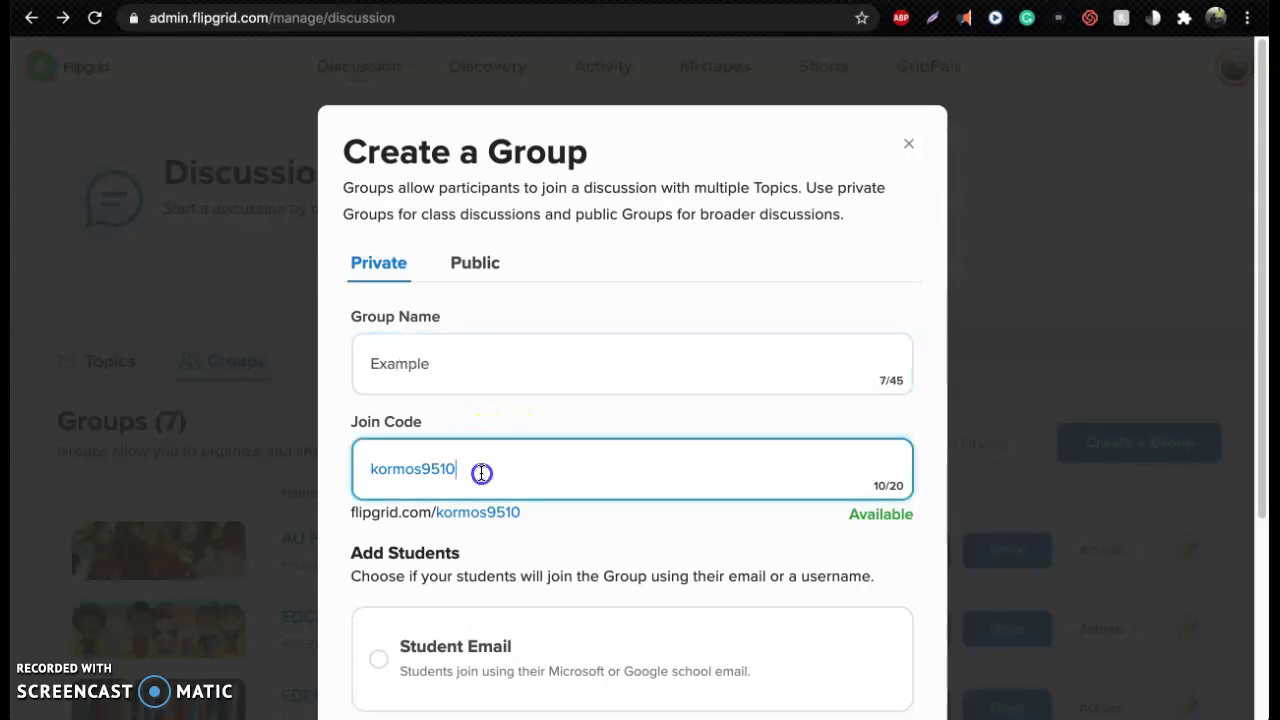
left_click_drag(491, 466, 358, 458)
key("BackSpace")
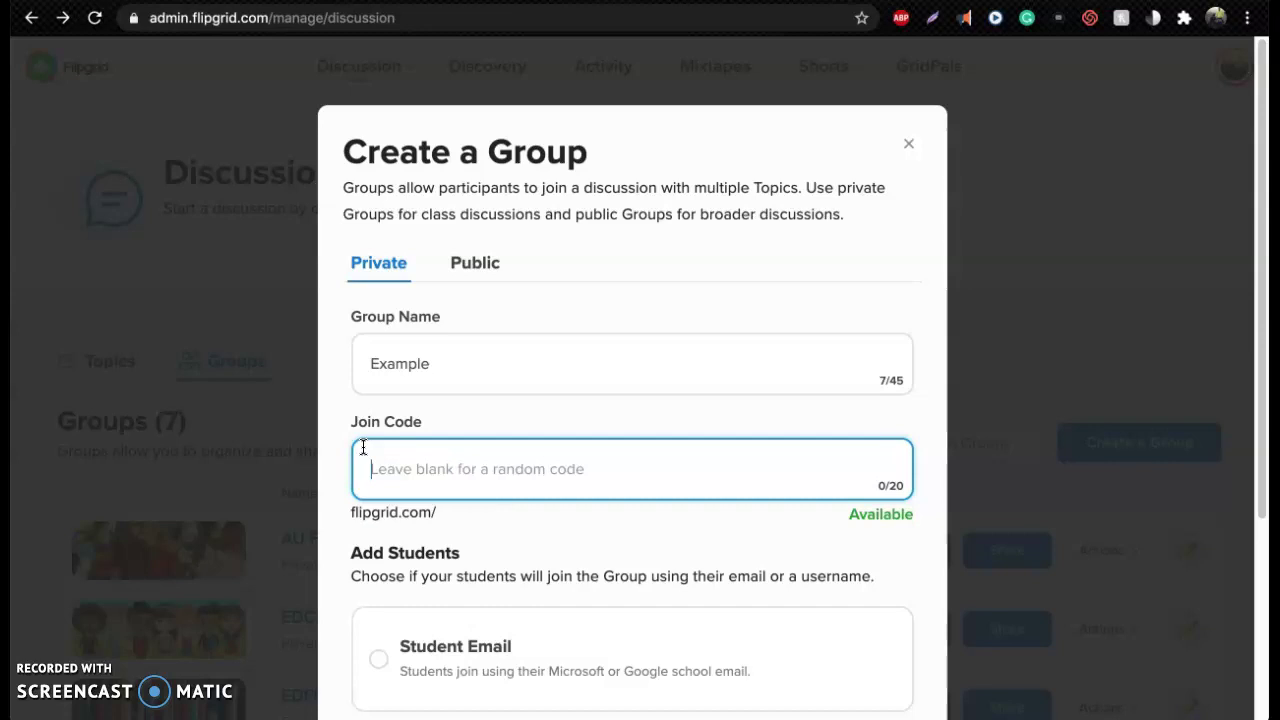
key("ctrl+z")
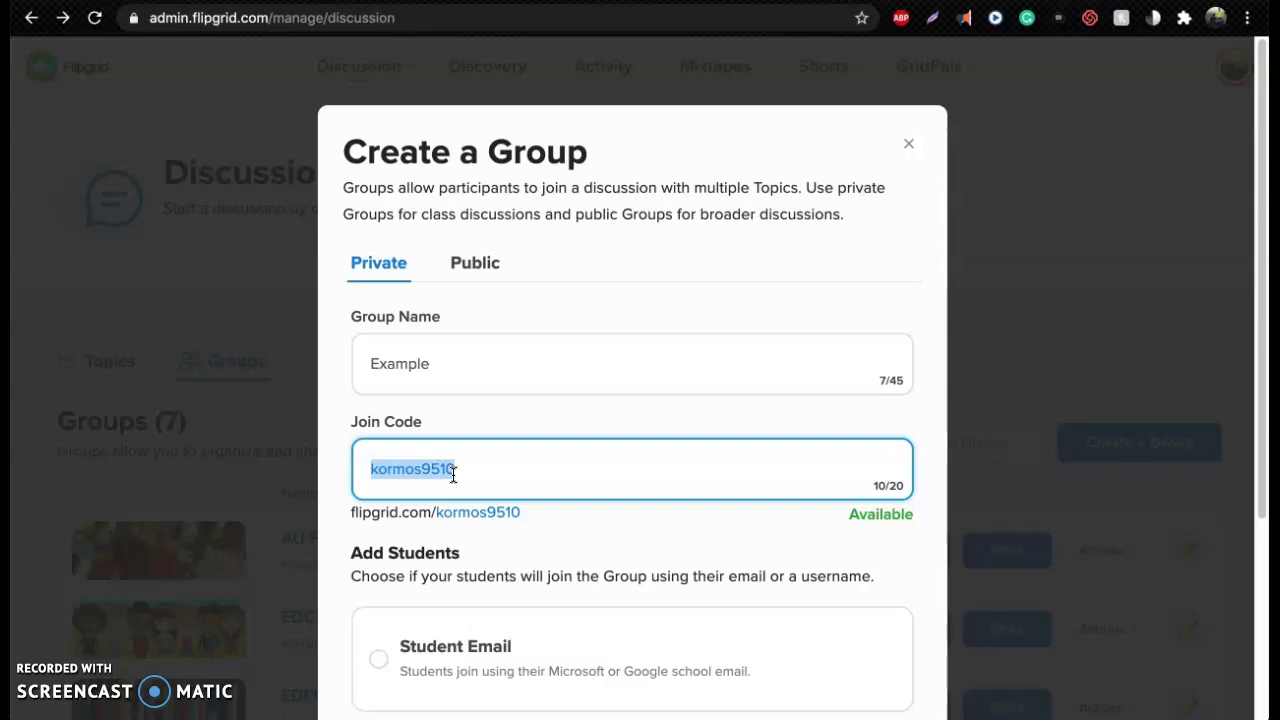
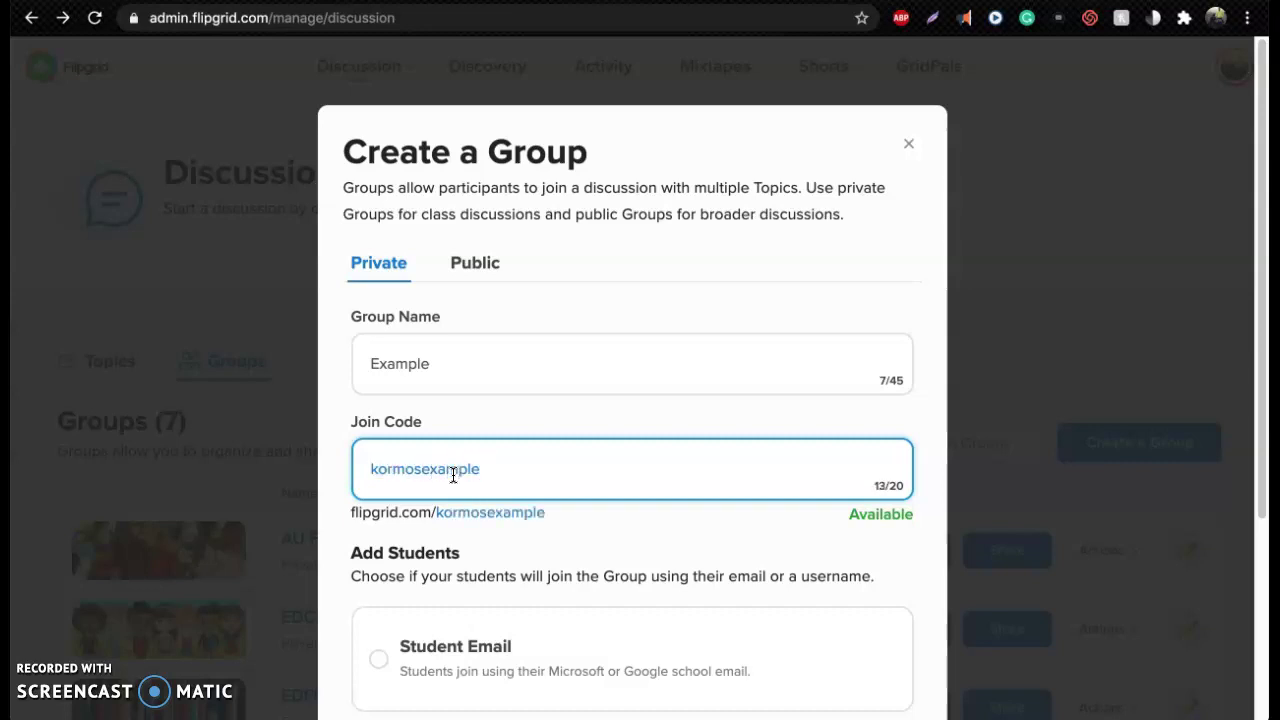
left_click(423, 469)
Let students join with their school email and add the school email domain
scroll(437, 469, "down", 1)
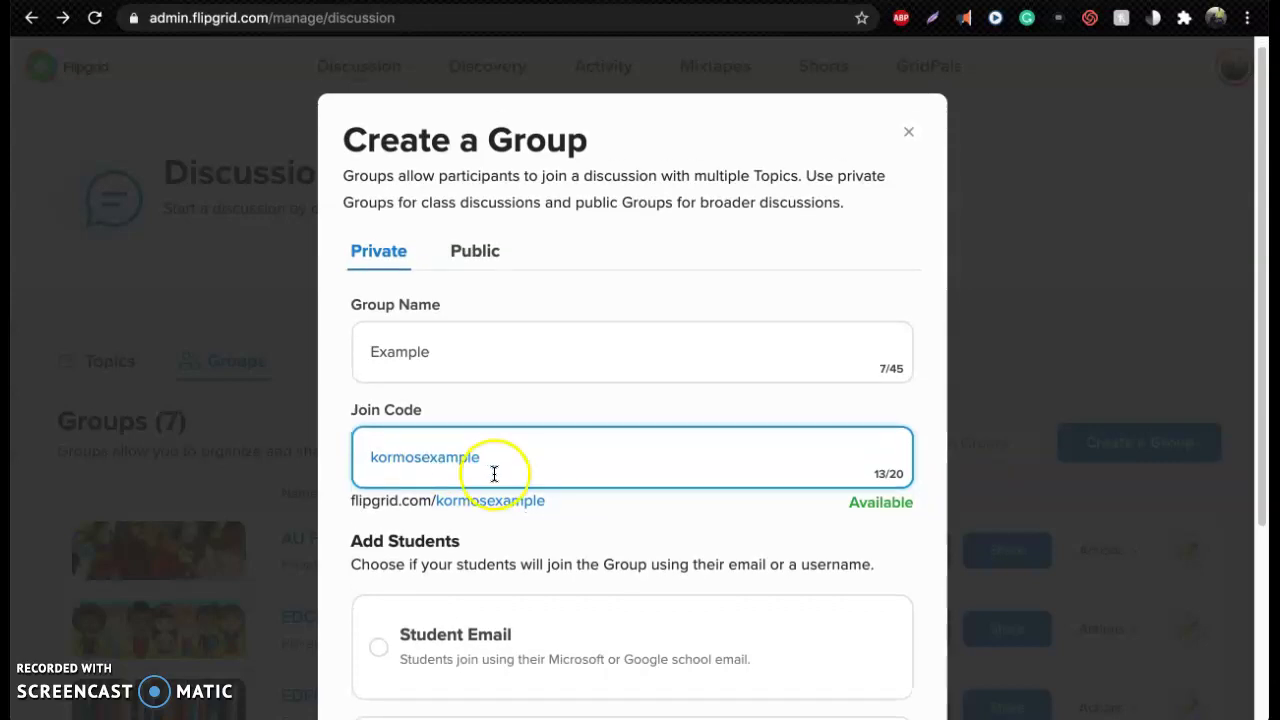
scroll(498, 475, "down", 1)
scroll(498, 475, "down", 5)
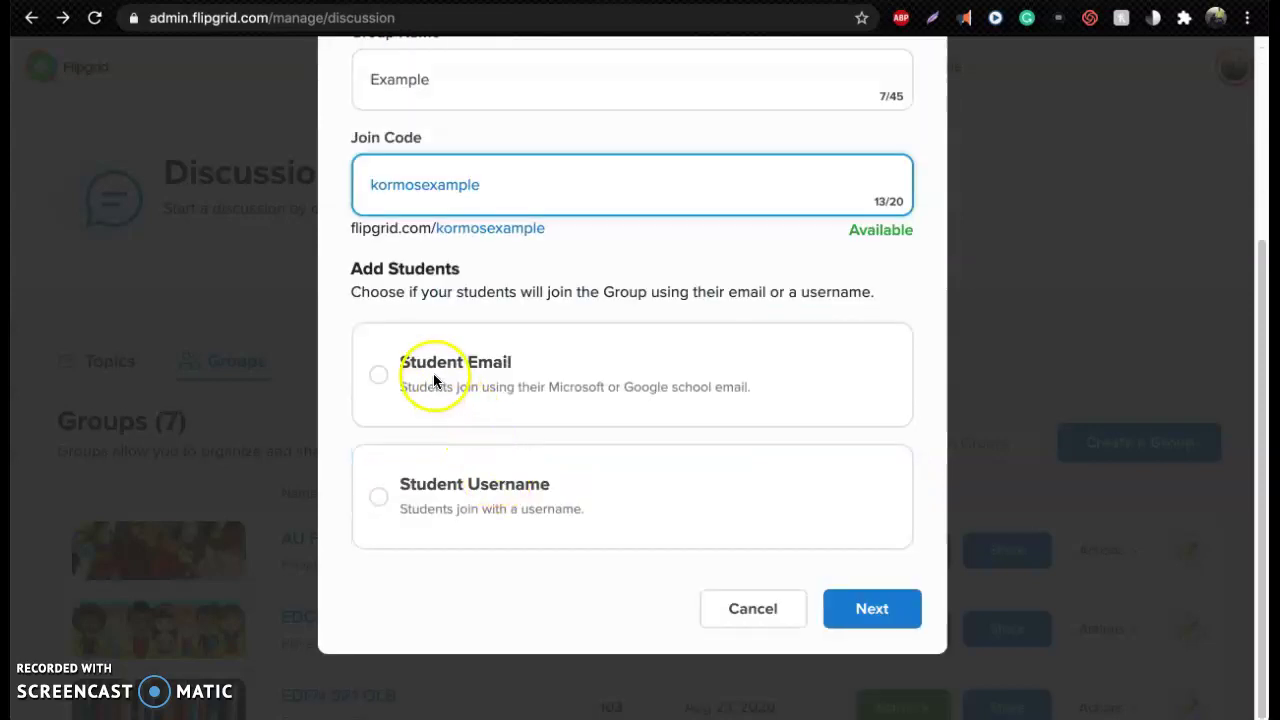
left_click(379, 375)
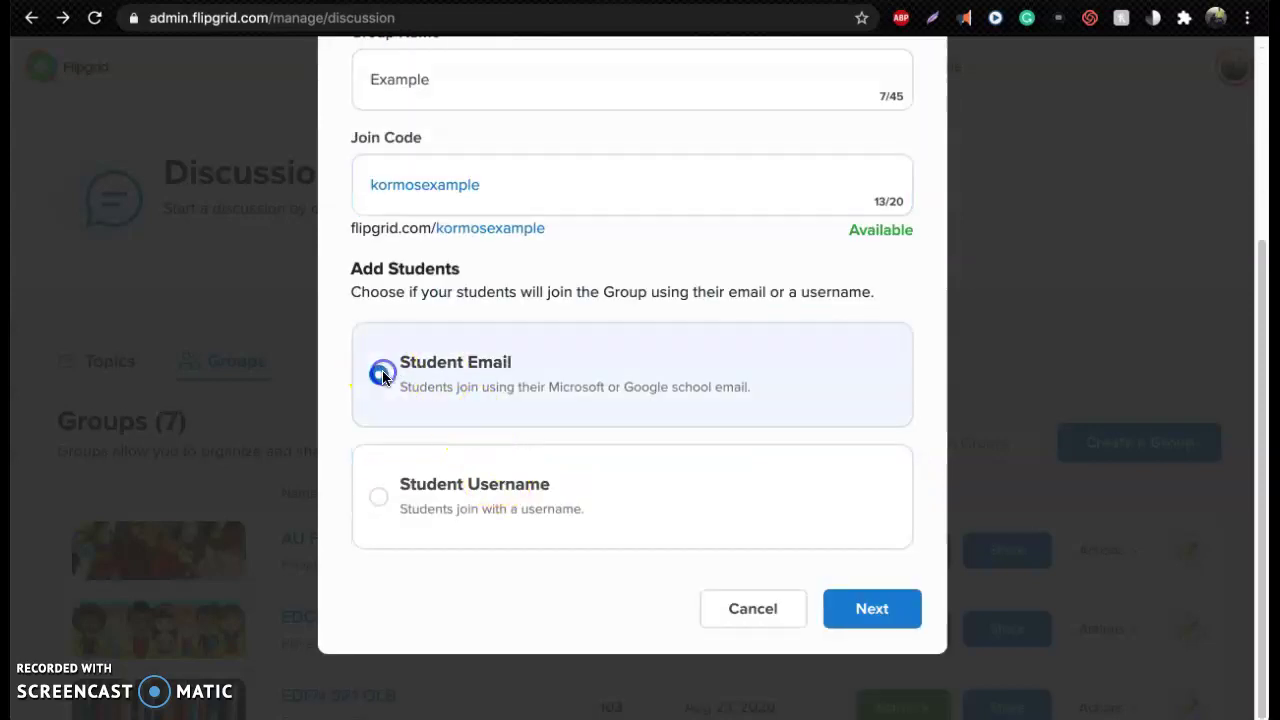
left_click(872, 612)
left_click(562, 377)
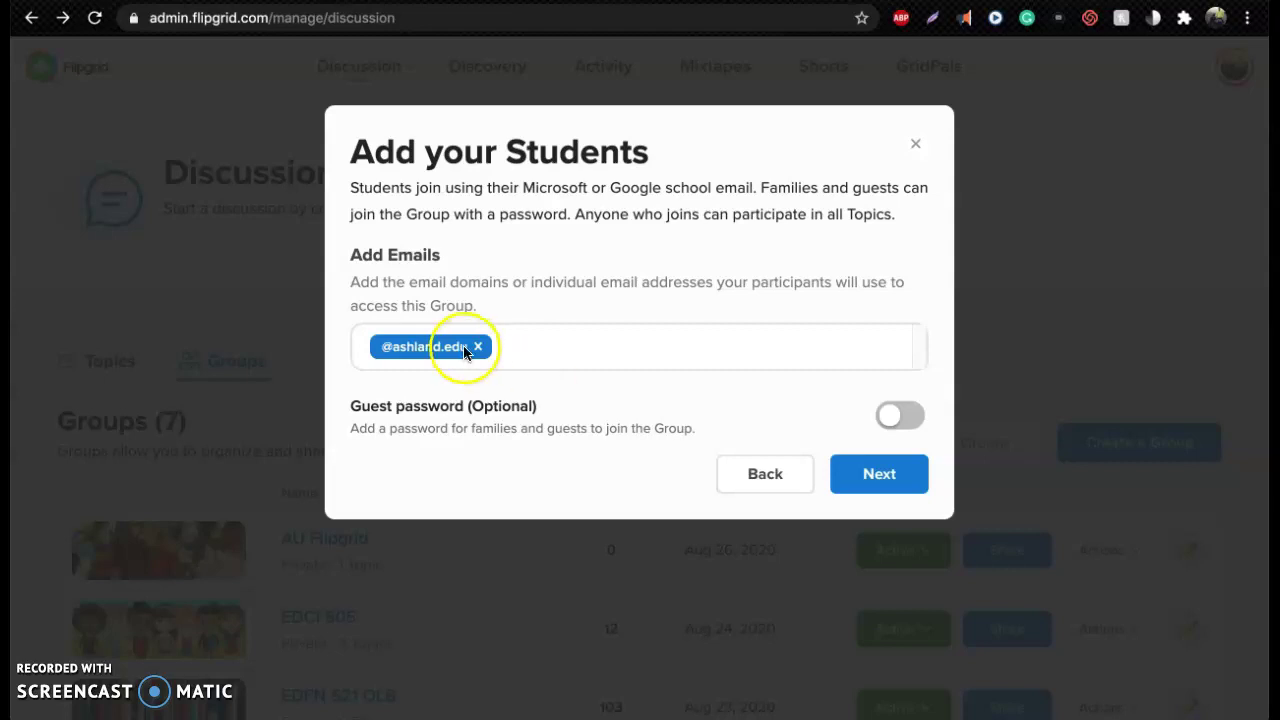
Create the Example group and skip duplicating any existing topics into it
left_click(893, 494)
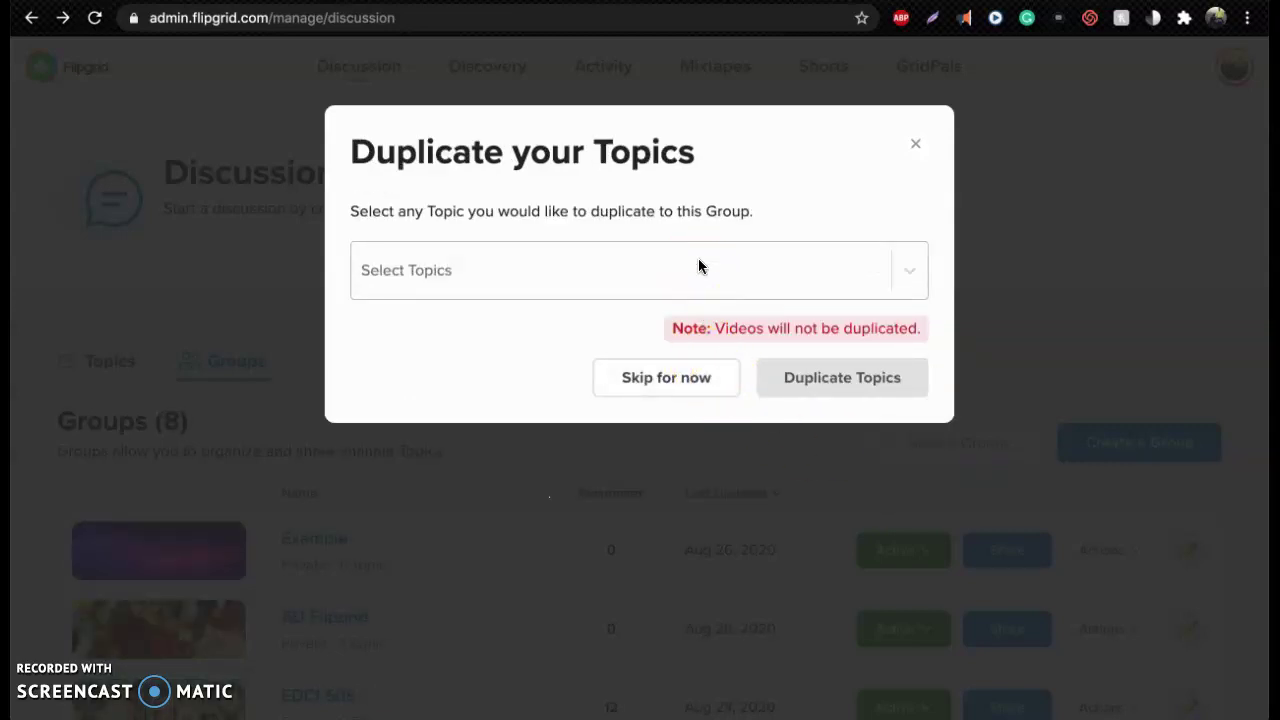
left_click(697, 268)
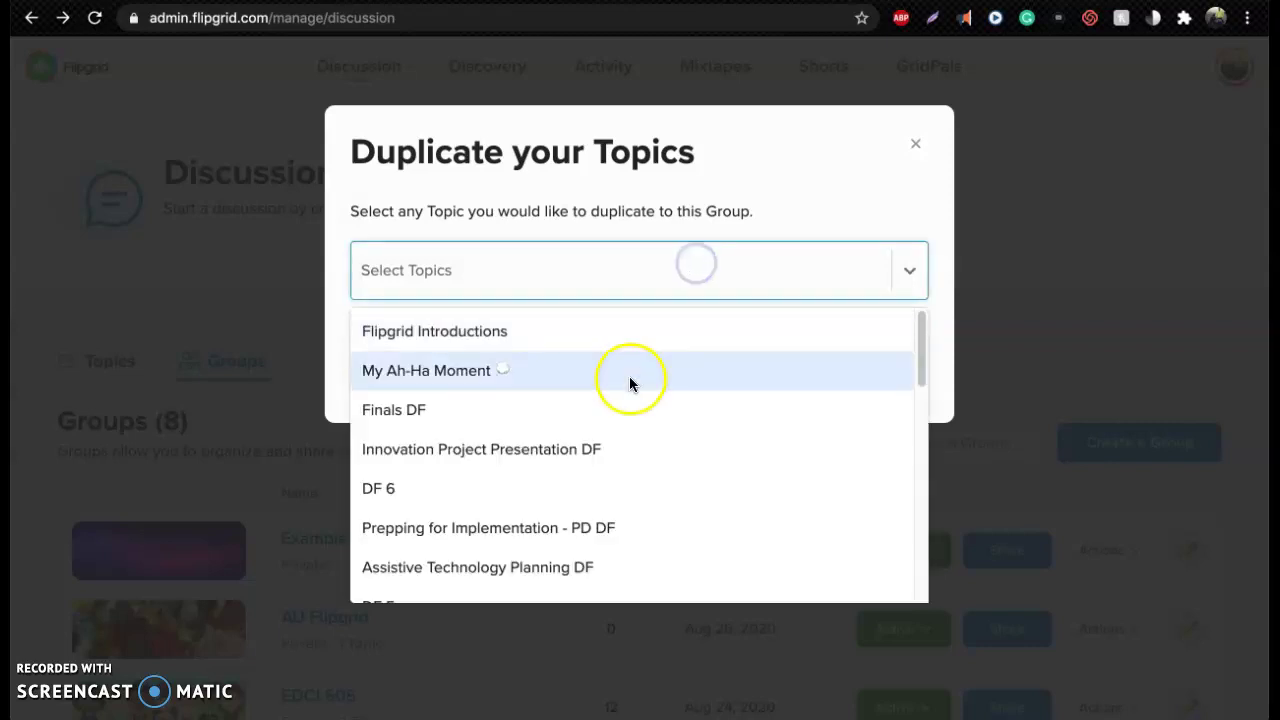
left_click(668, 211)
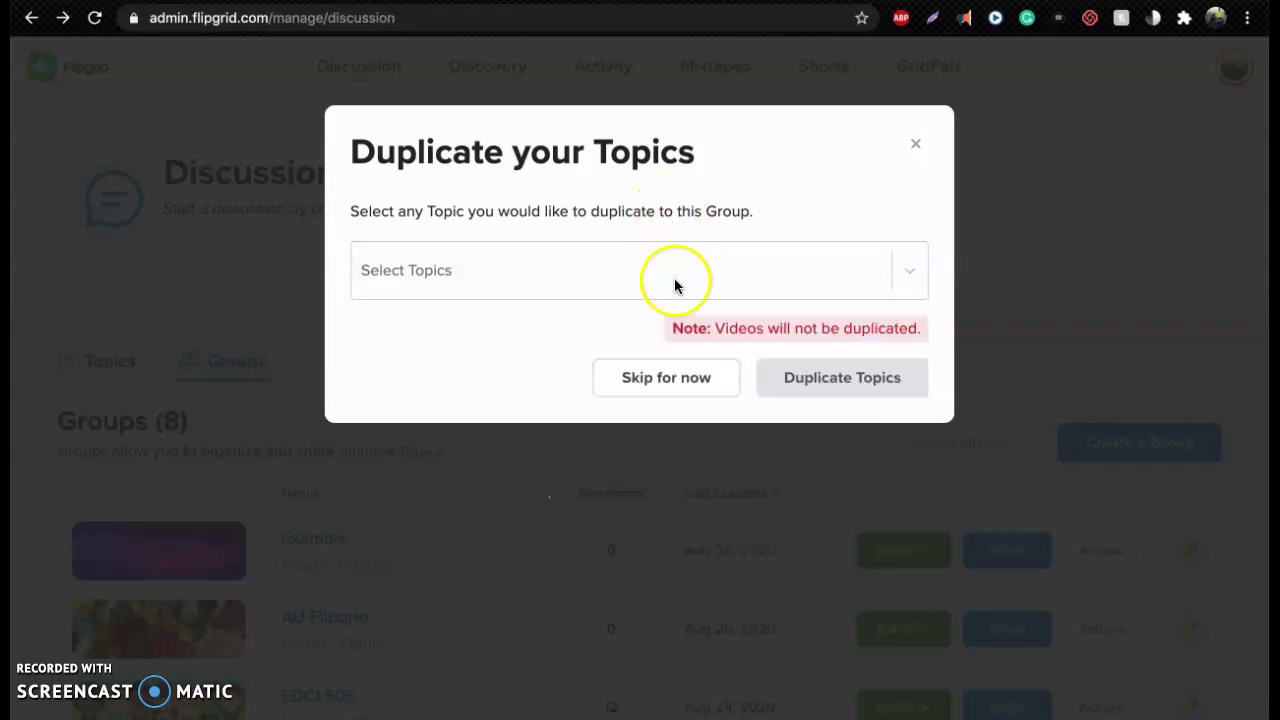
left_click(674, 328)
left_click_drag(674, 328, 919, 330)
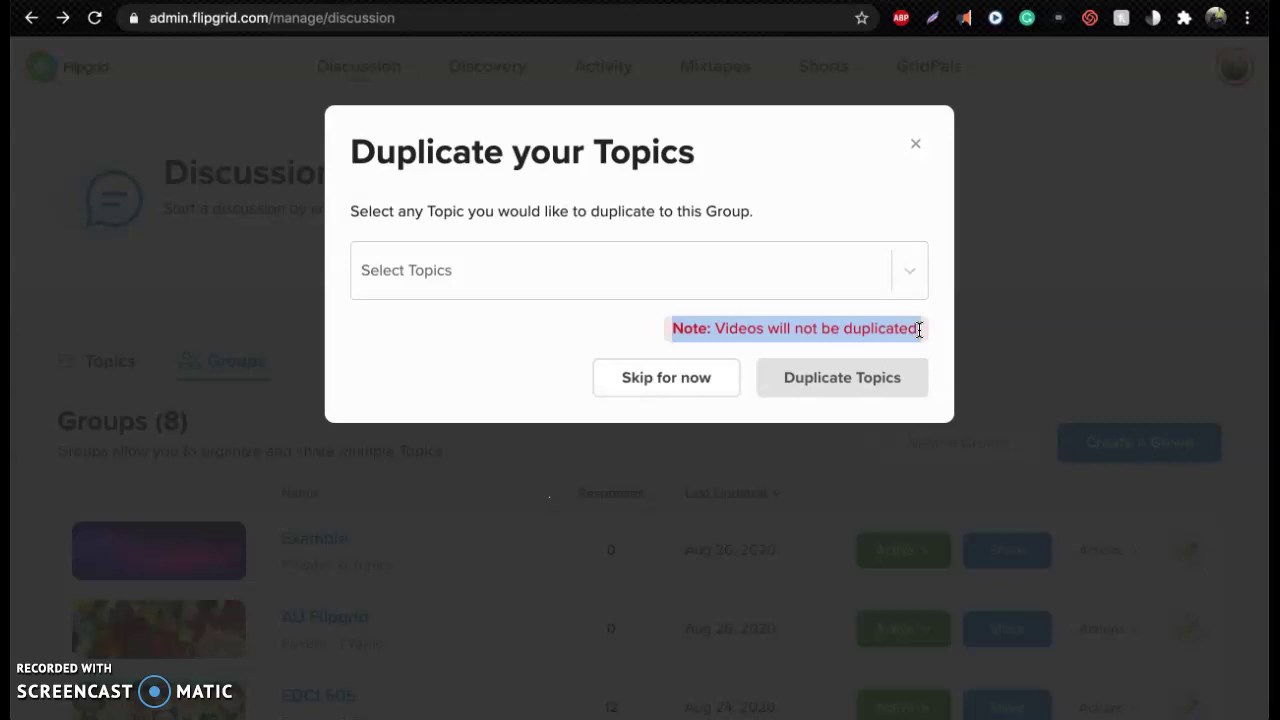
left_click(666, 380)
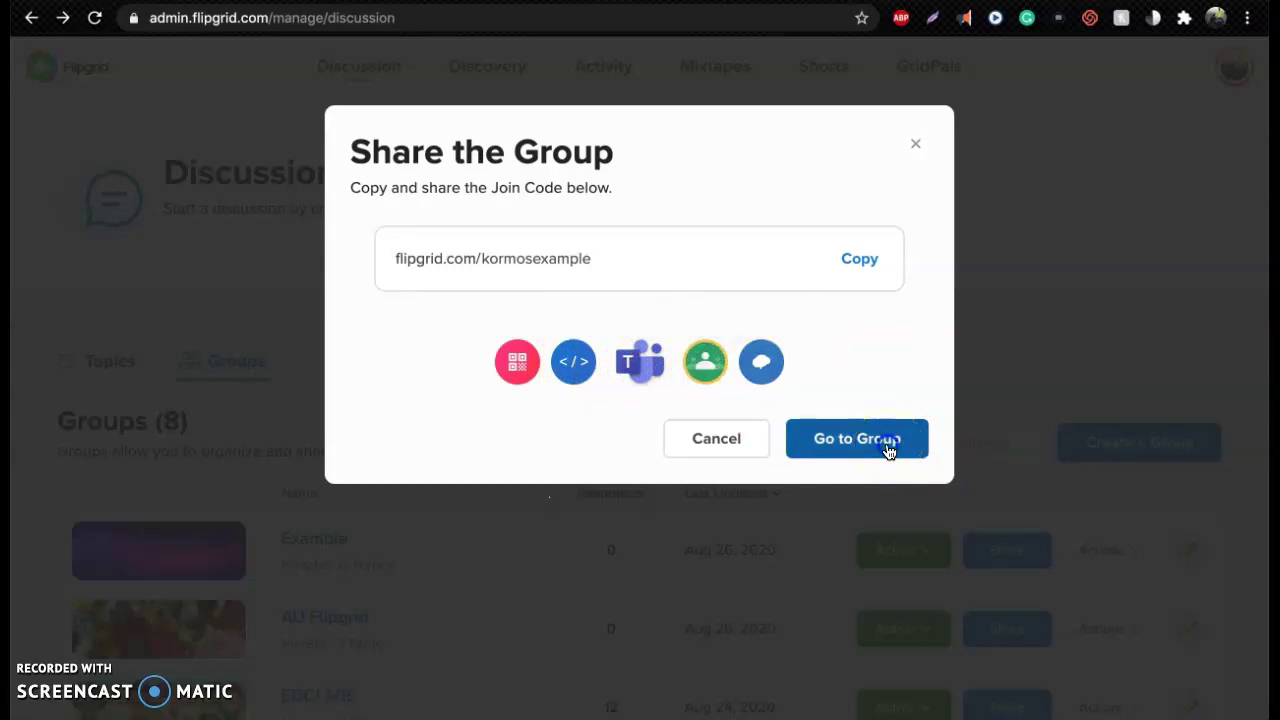
Go to the Example group's page and look through its Actions menu
left_click(888, 451)
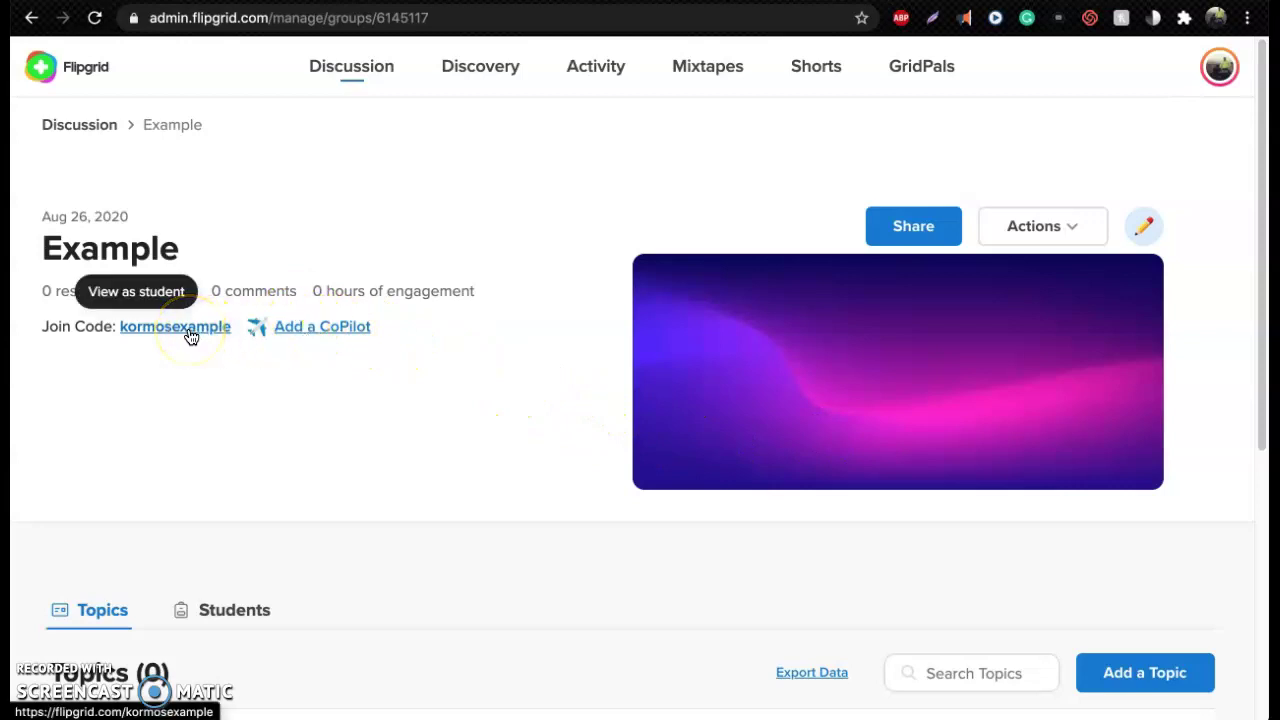
left_click(313, 331)
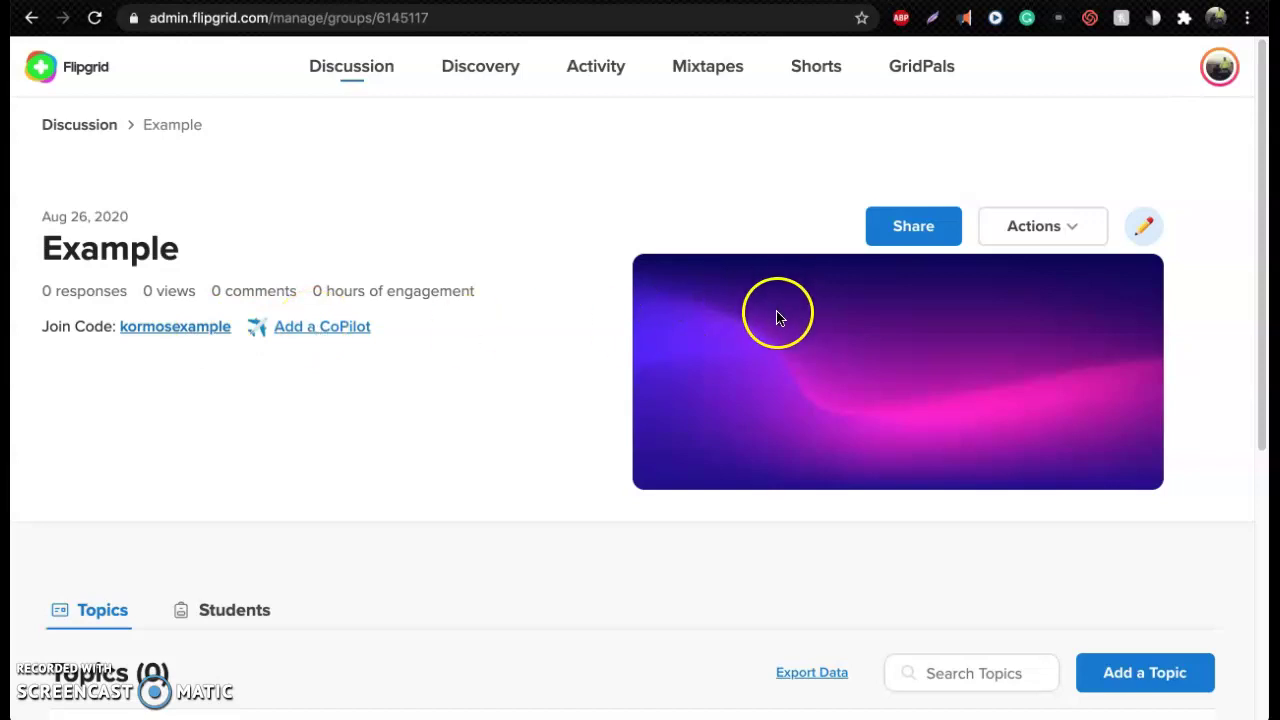
left_click(1025, 229)
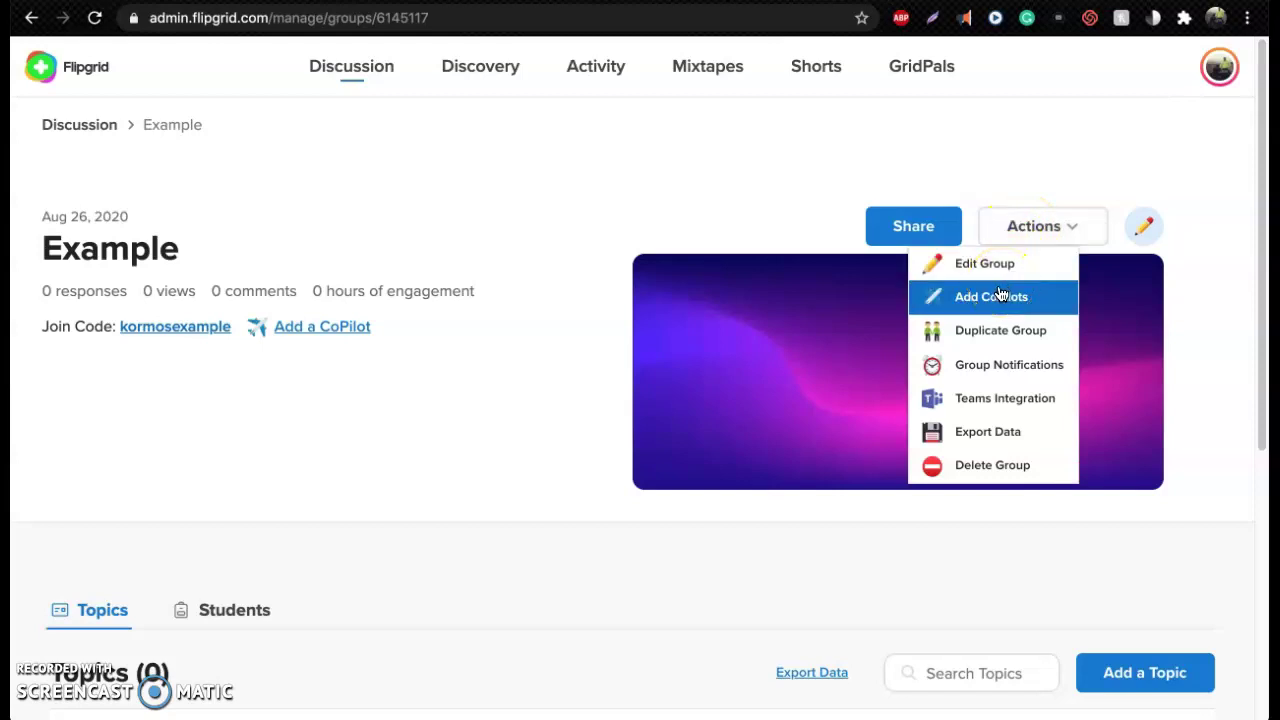
left_click(983, 430)
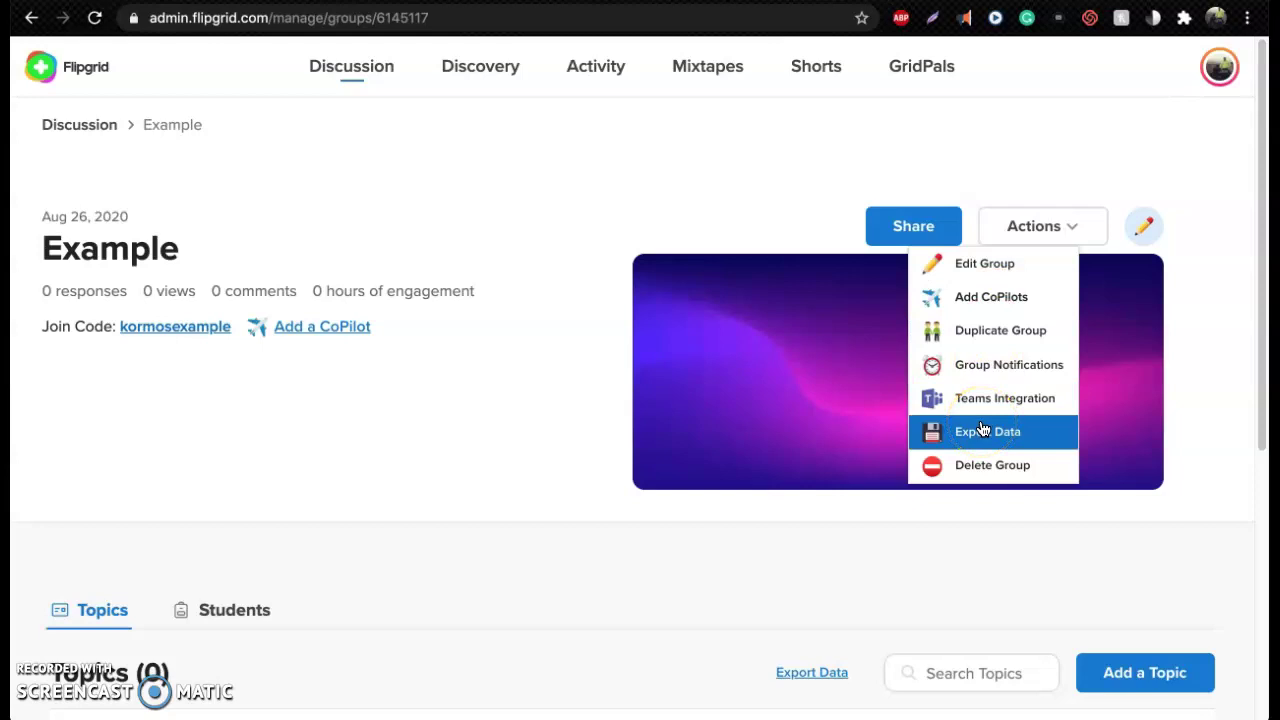
left_click(1229, 291)
left_click(1143, 226)
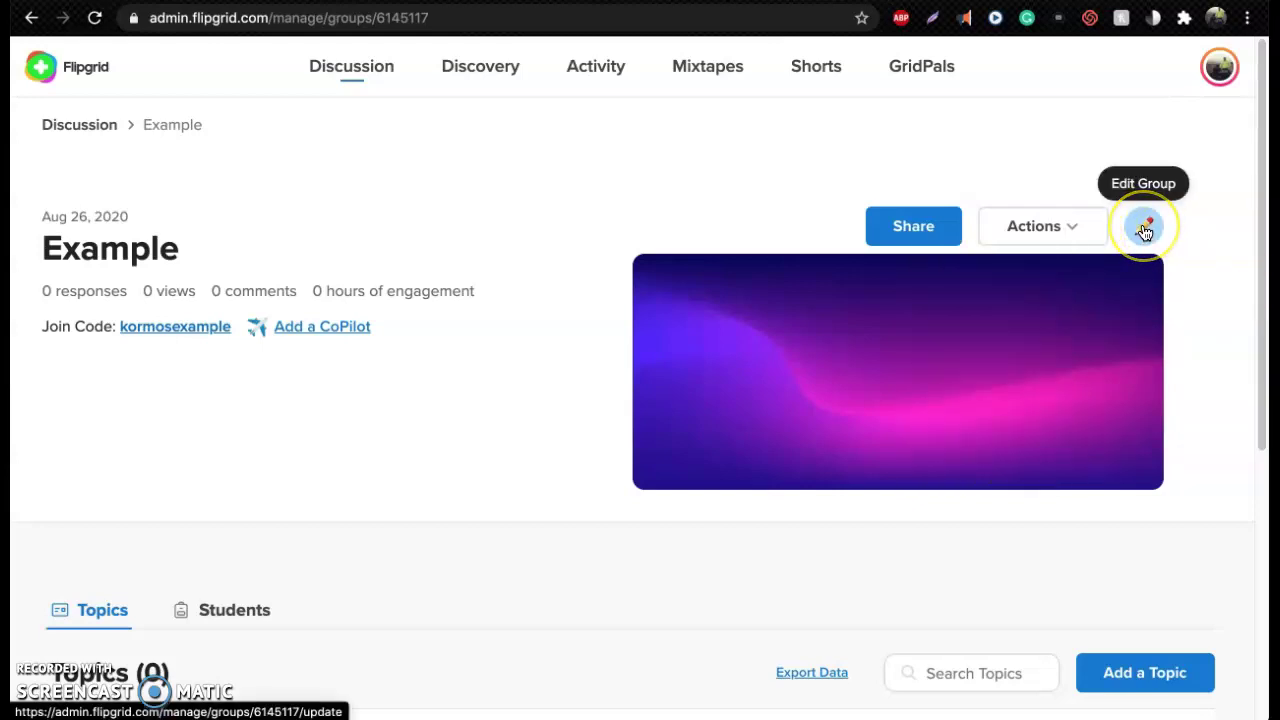
Open Edit Group for Example, review its sections, and keep Status set to Active
left_click(1145, 230)
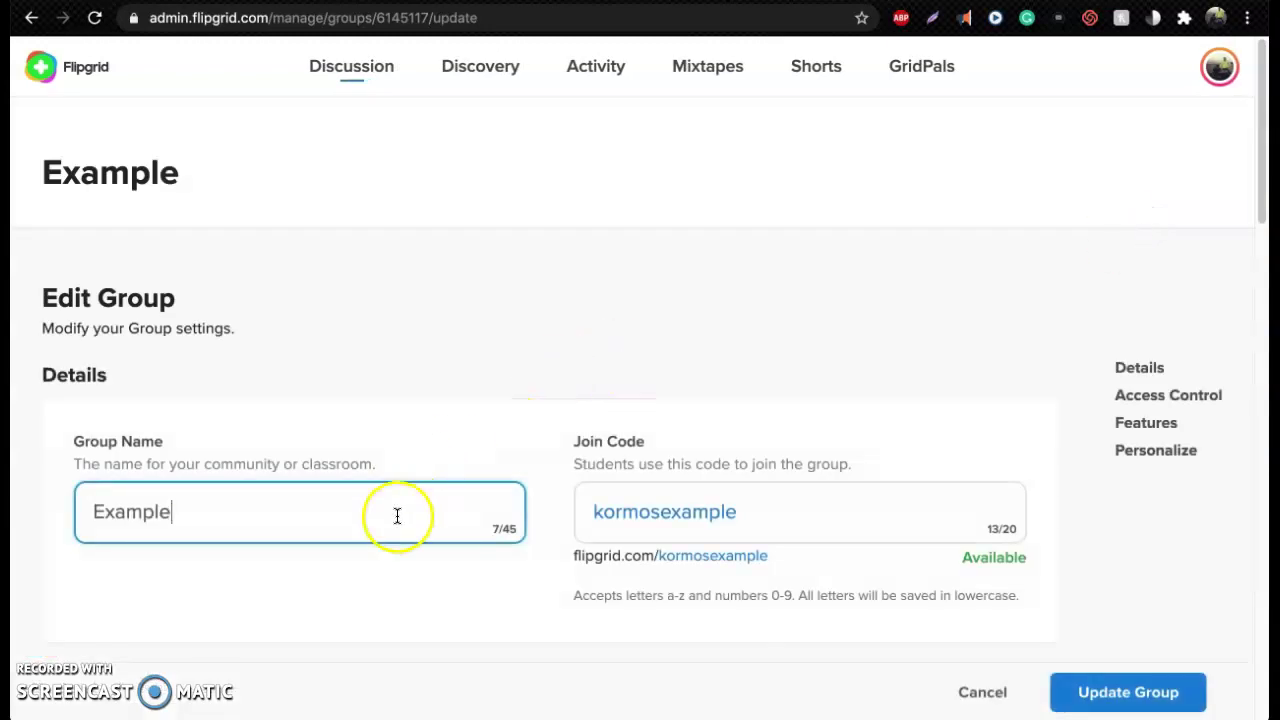
scroll(612, 455, "down", 1)
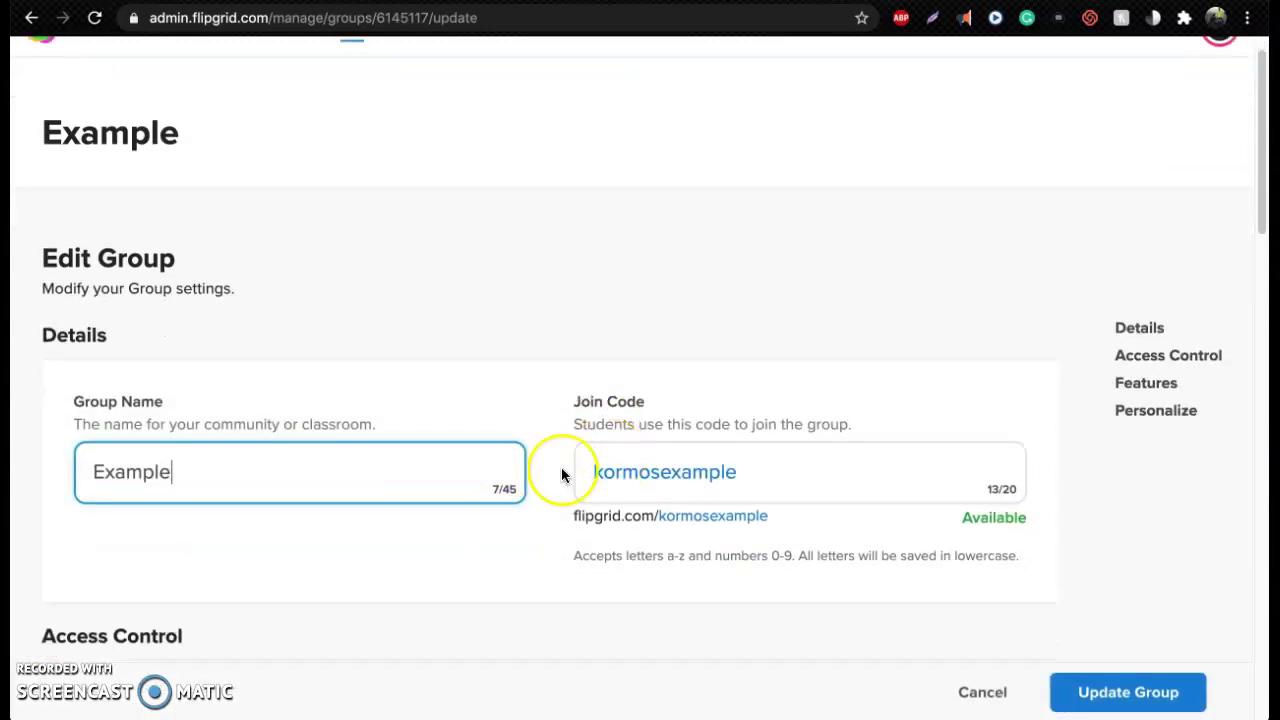
left_click(502, 490)
left_click(514, 491)
scroll(535, 500, "down", 5)
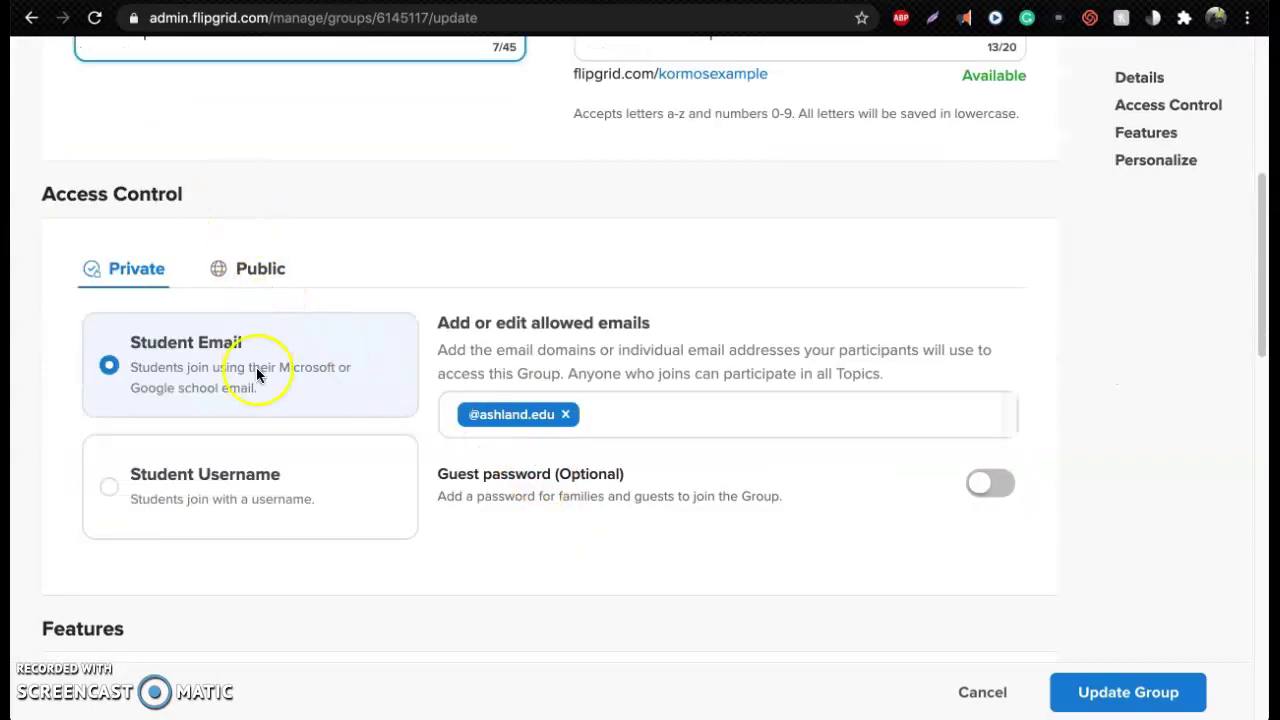
scroll(317, 376, "down", 3)
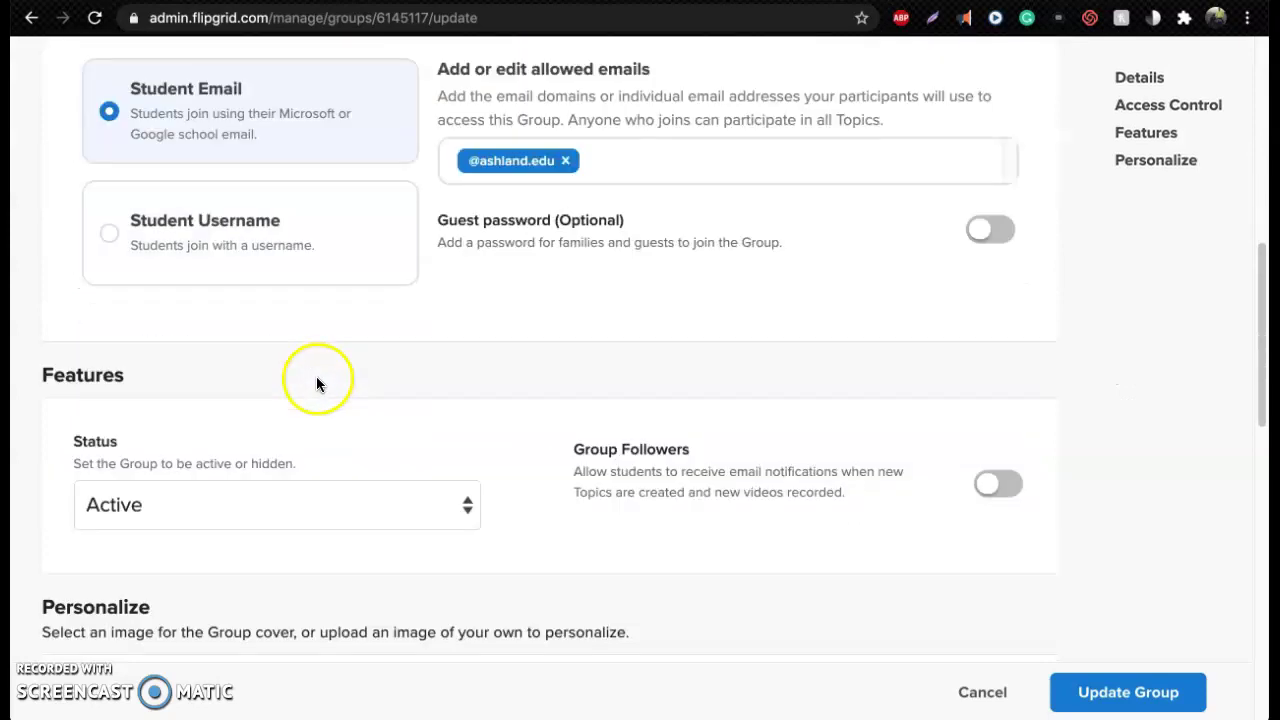
scroll(316, 380, "down", 1)
left_click(431, 399)
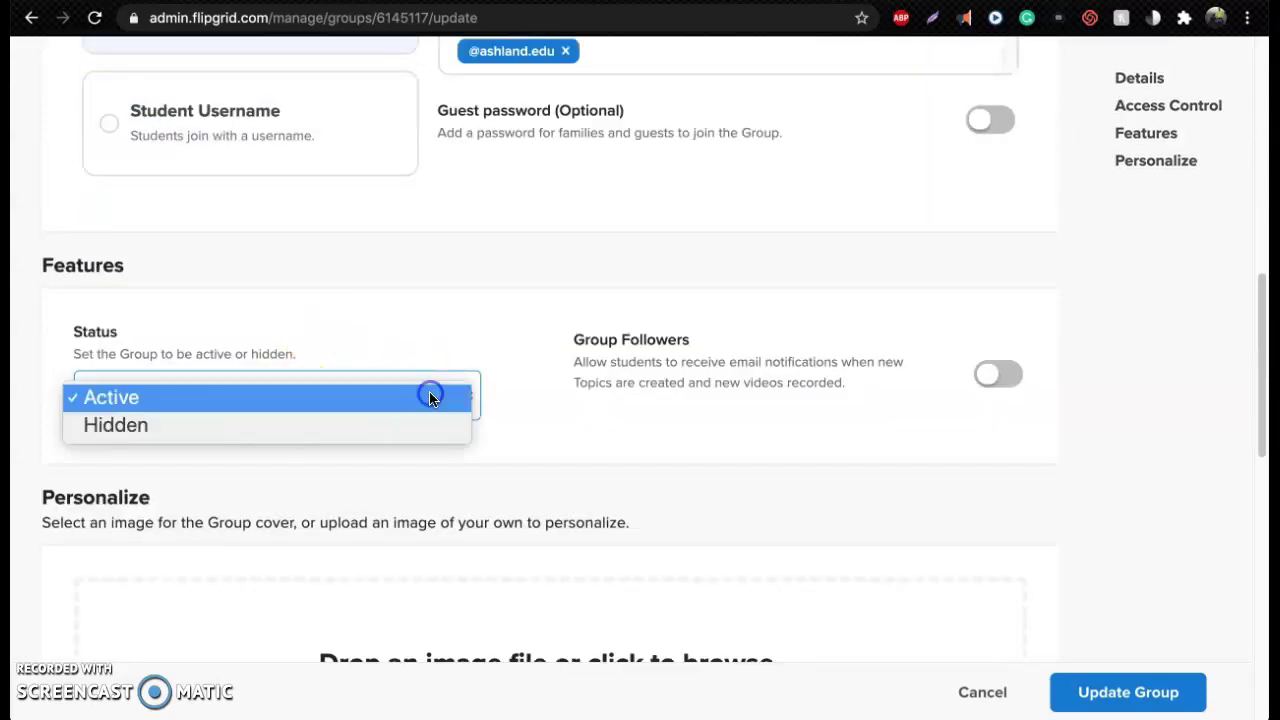
left_click(425, 400)
left_click(463, 345)
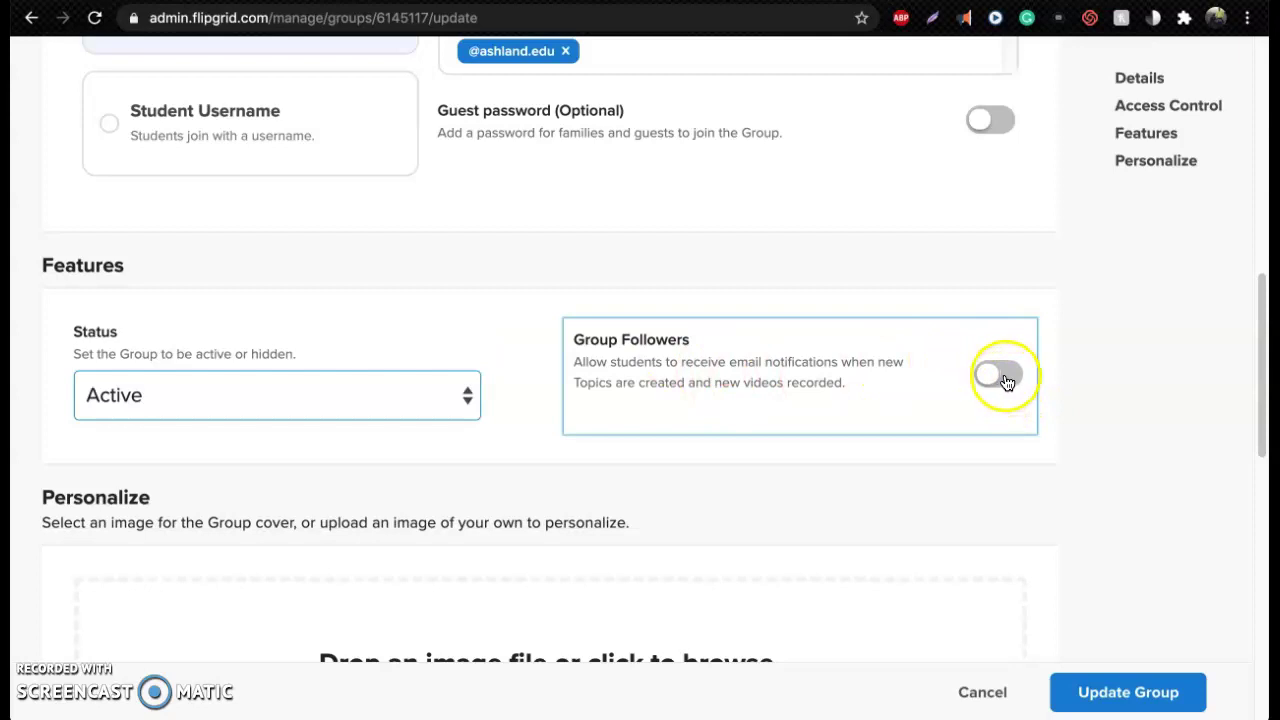
scroll(1068, 466, "down", 3)
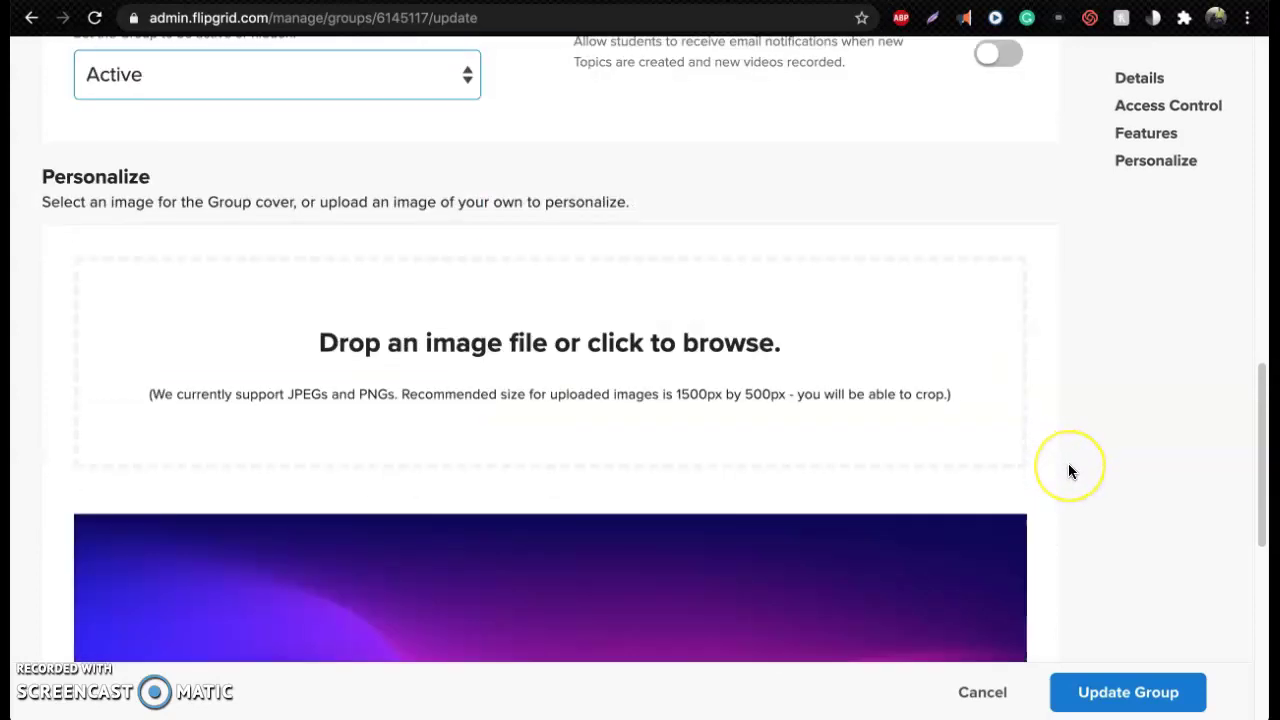
Set the Nature lakeside dock photo as the group cover and save with Update Group
scroll(1068, 471, "down", 1)
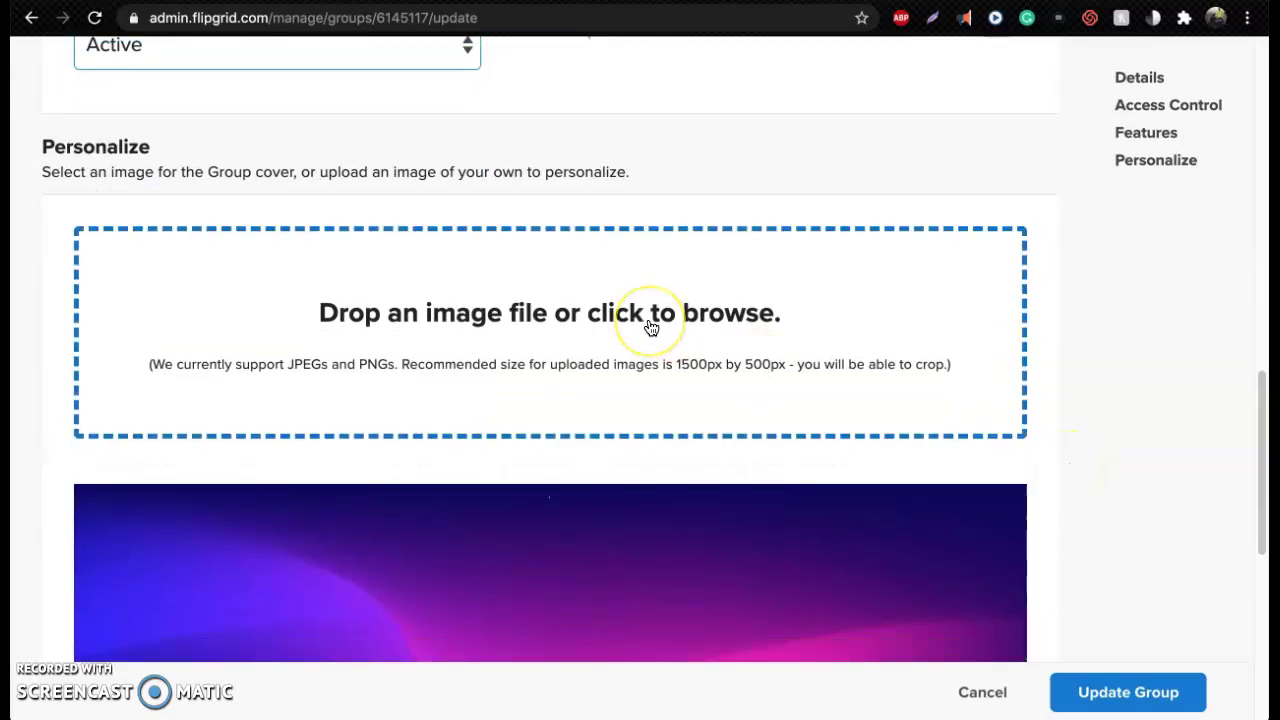
scroll(630, 350, "down", 3)
scroll(523, 340, "down", 1)
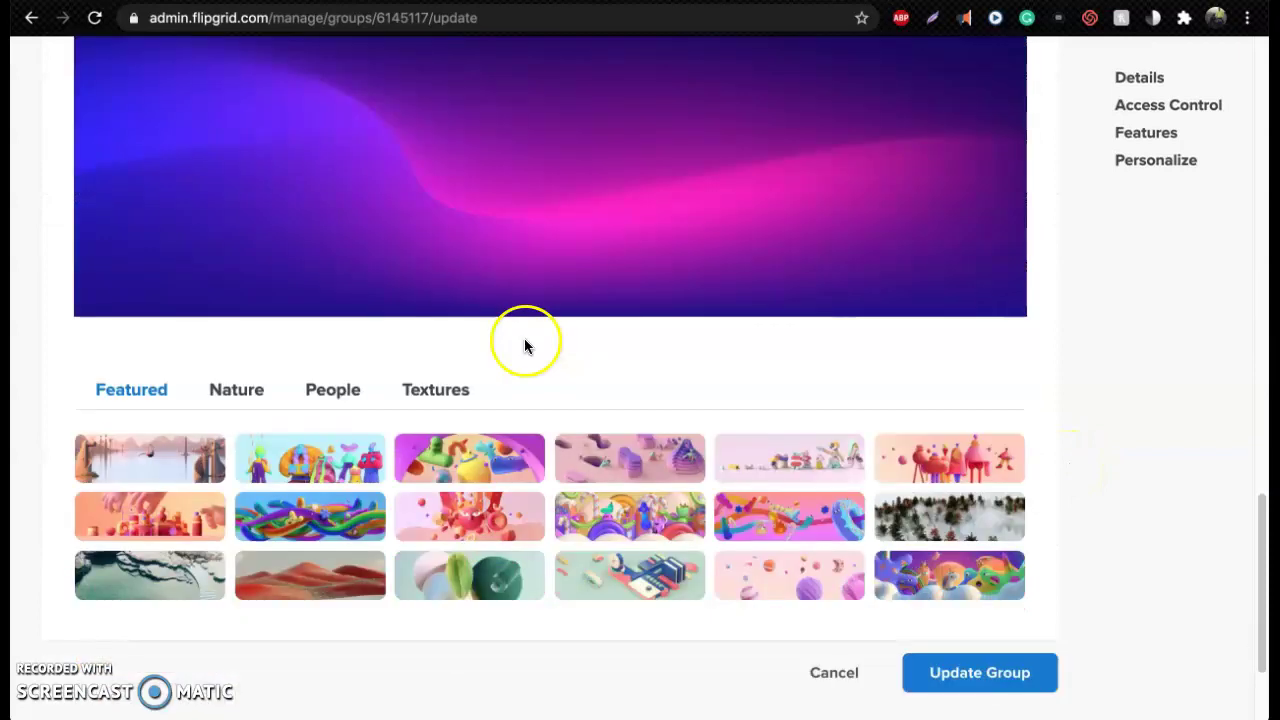
scroll(517, 368, "up", 2)
scroll(517, 366, "down", 1)
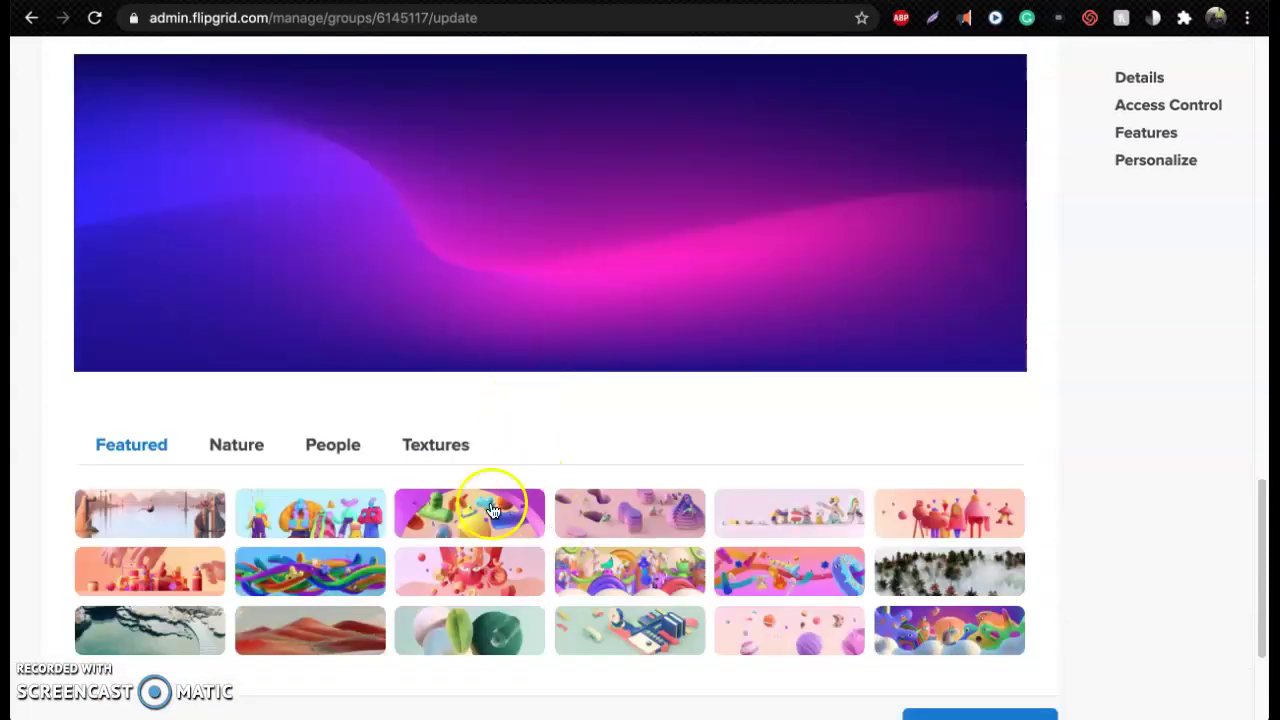
left_click(237, 447)
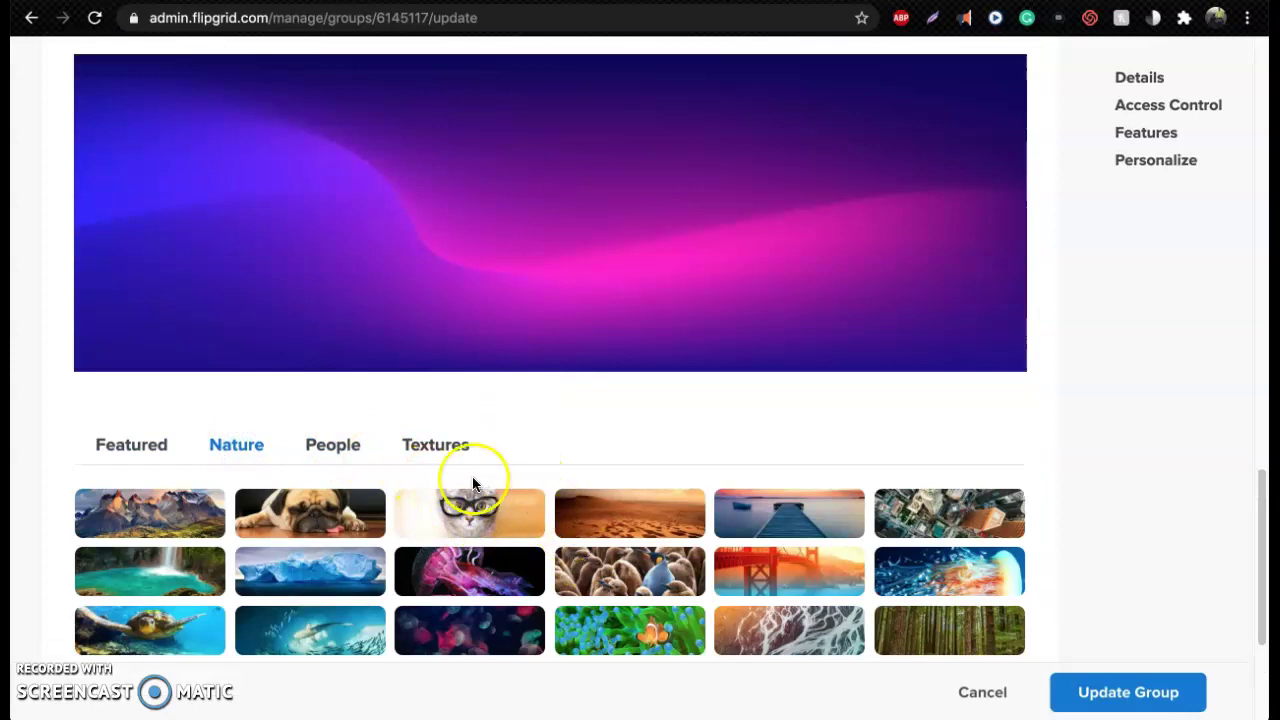
scroll(480, 487, "down", 1)
left_click(822, 478)
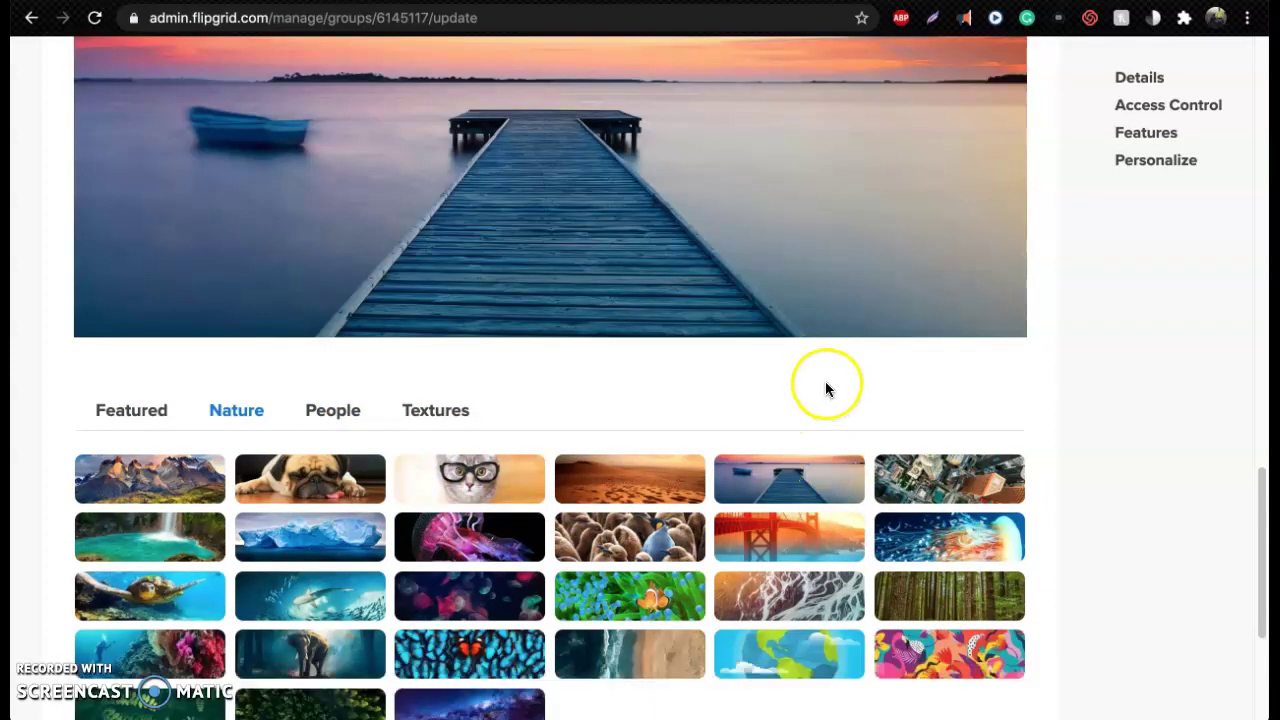
scroll(820, 394, "down", 1)
scroll(820, 389, "up", 3)
left_click(1131, 694)
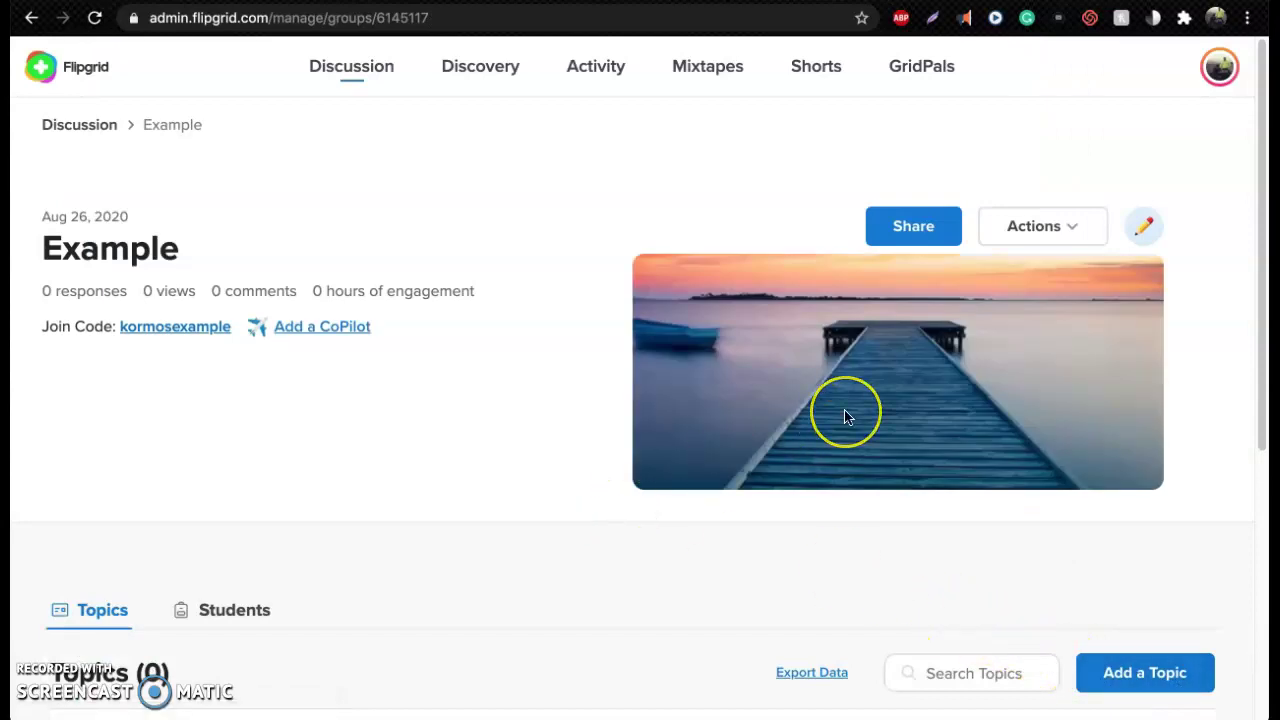
Start creating a new topic in the Example group
scroll(456, 380, "down", 1)
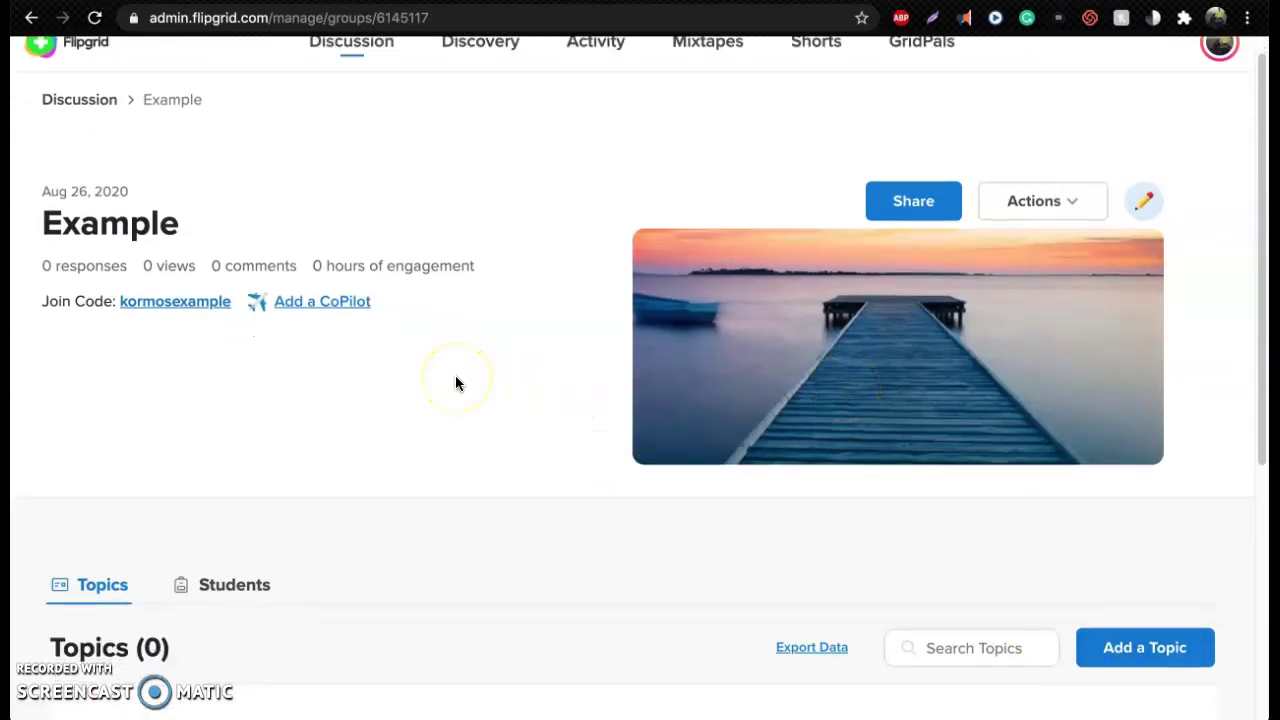
scroll(457, 383, "down", 5)
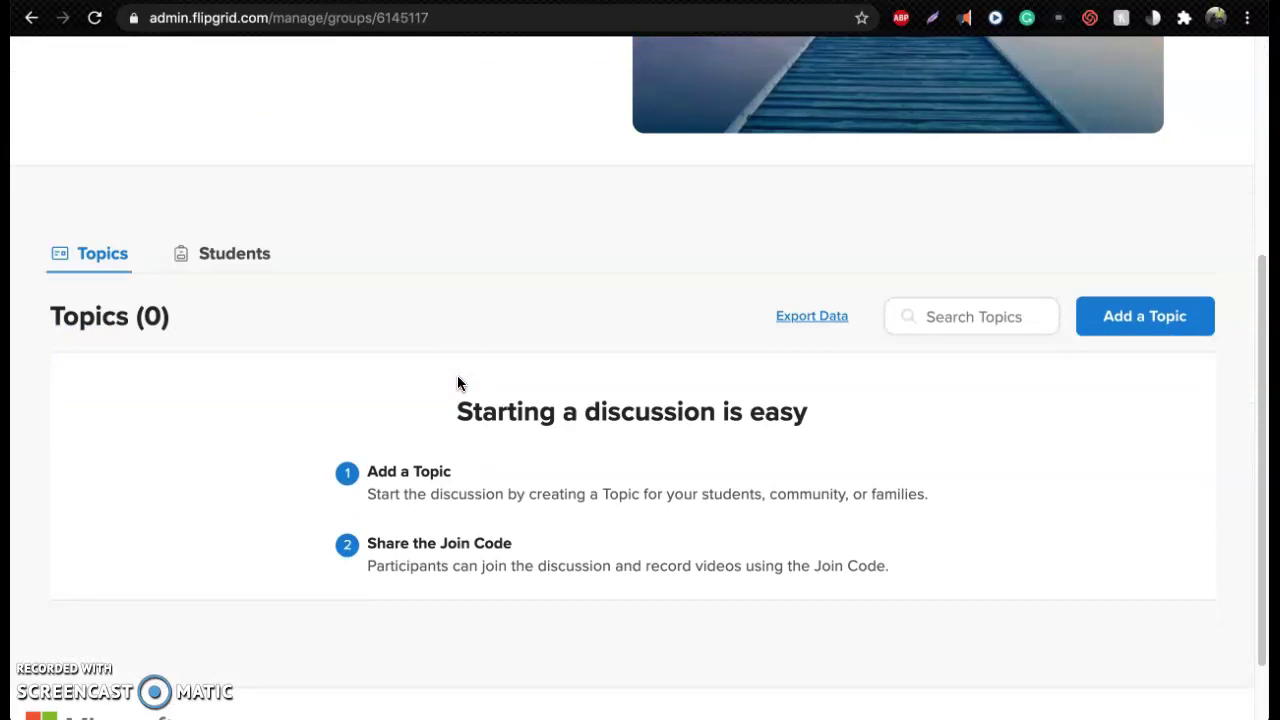
left_click(1171, 316)
Title the topic Hello with prompt 'Say hello to everyone (1-2 minutes)', bolding '(1-2 minutes)'
left_click(290, 457)
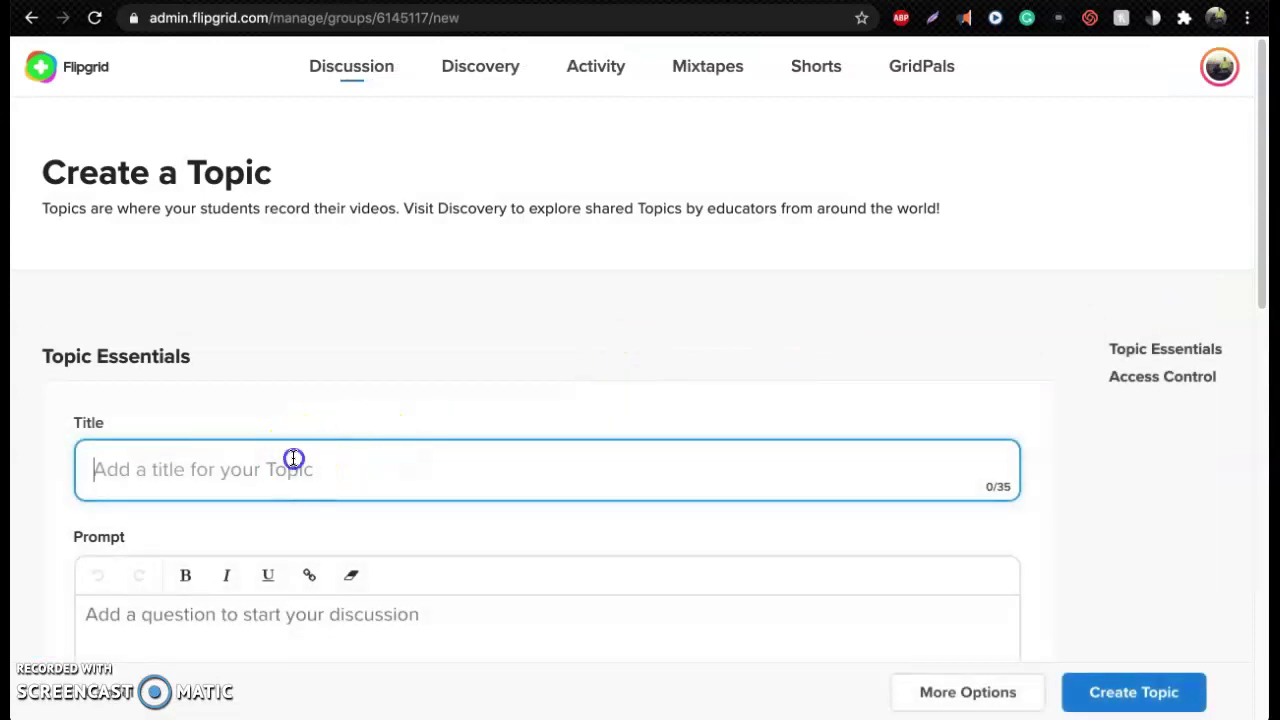
type("Hello")
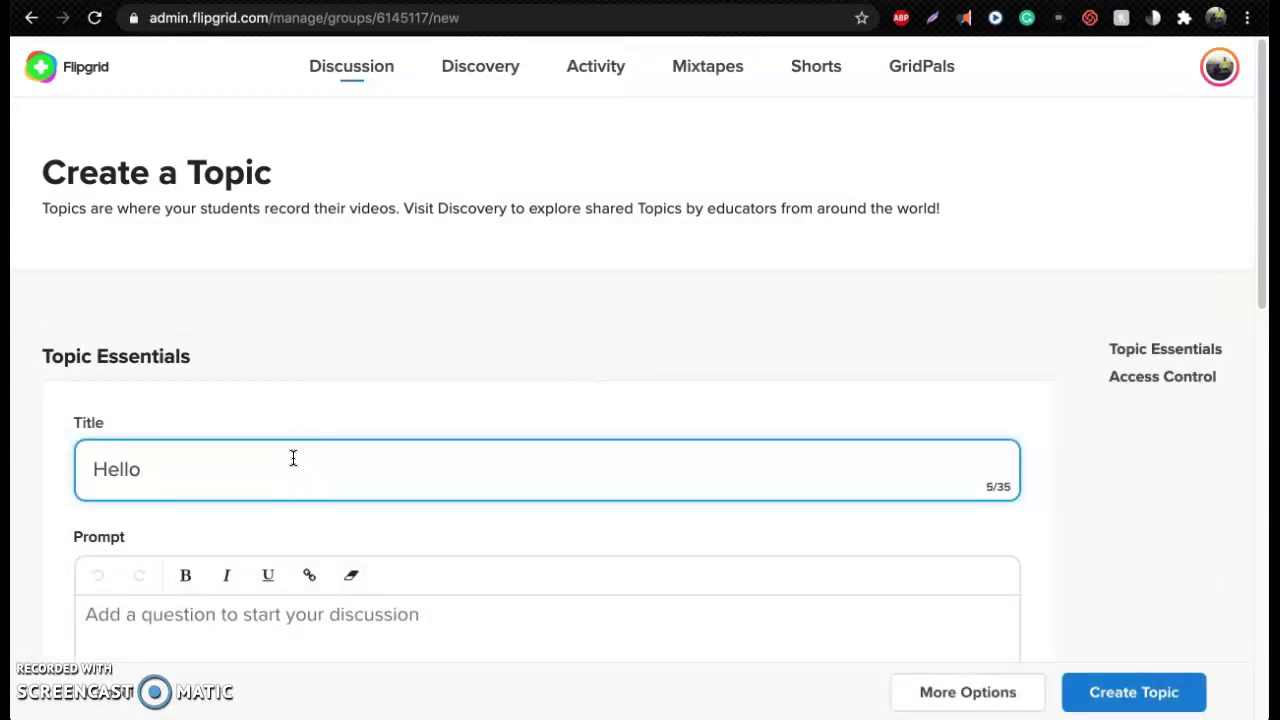
scroll(290, 500, "down", 2)
left_click(360, 466)
type("Say hello to everyo")
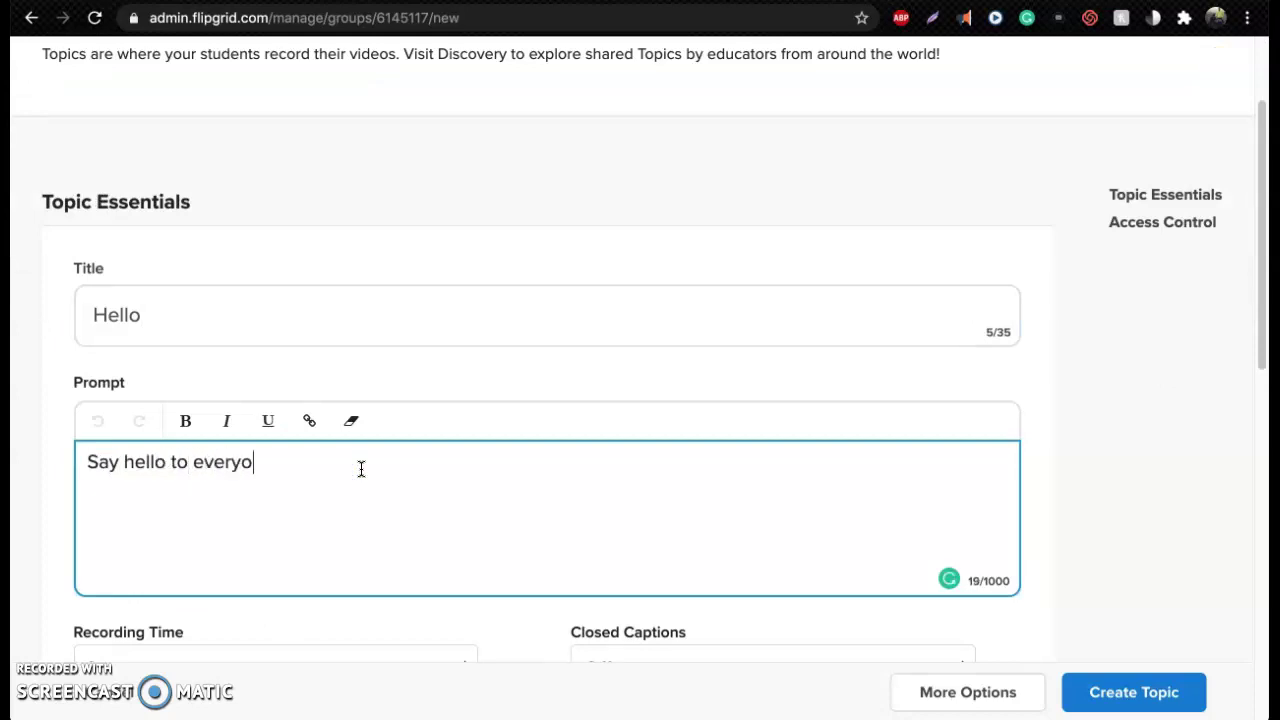
type("oni")
key("BackSpace")
type("e")
scroll(361, 469, "down", 4)
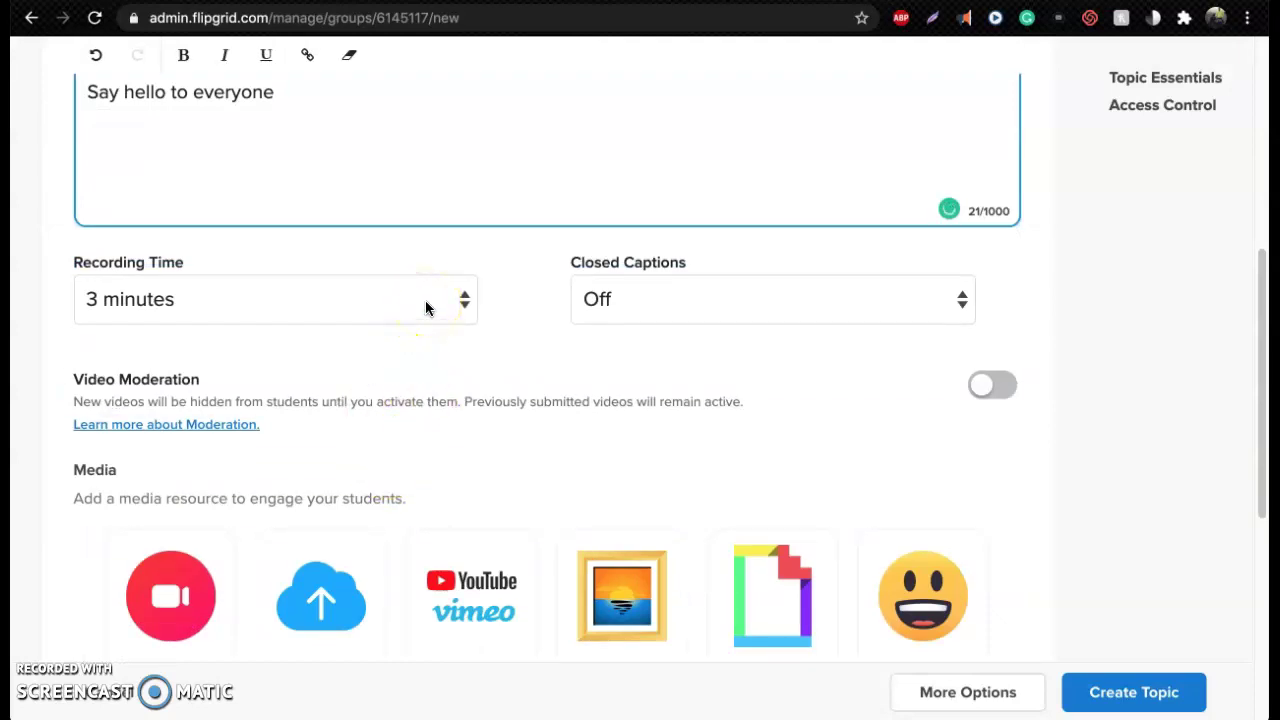
type("(1-2 minut")
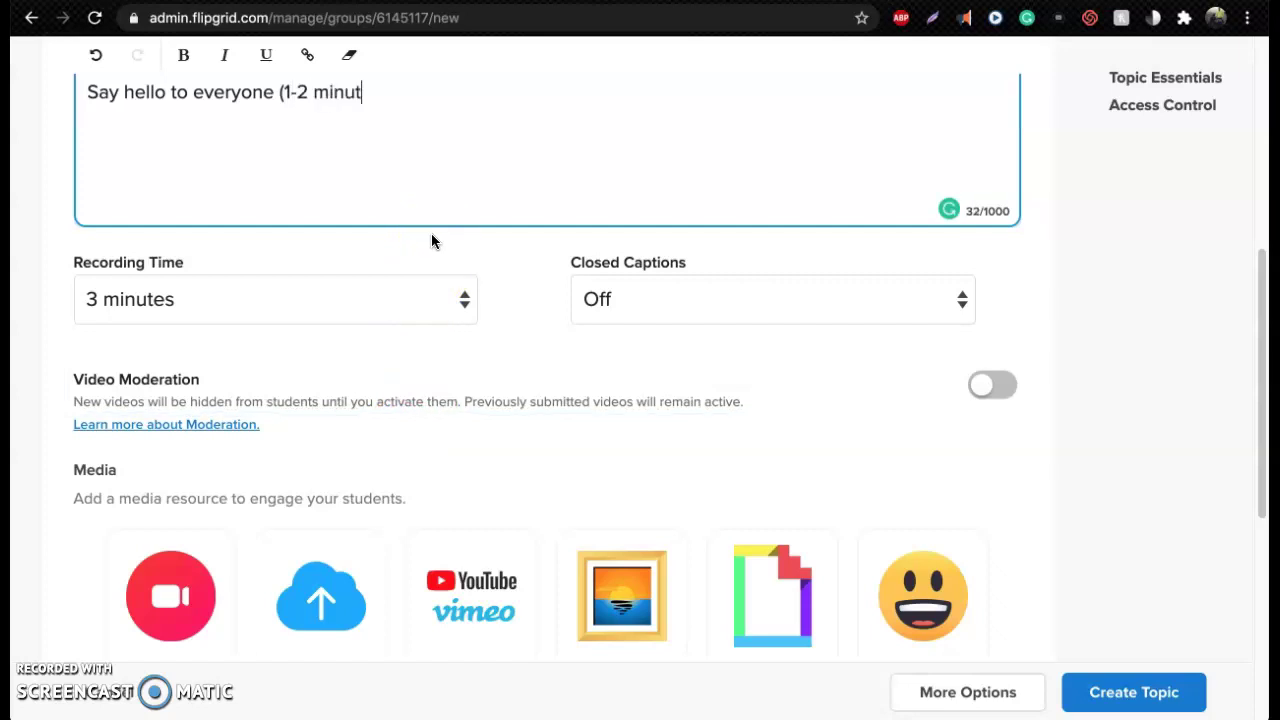
type("es)")
left_click(420, 238)
left_click_drag(398, 139, 281, 134)
left_click(189, 86)
Set recording time to 2 minutes and closed captions to English (United States)
left_click(349, 316)
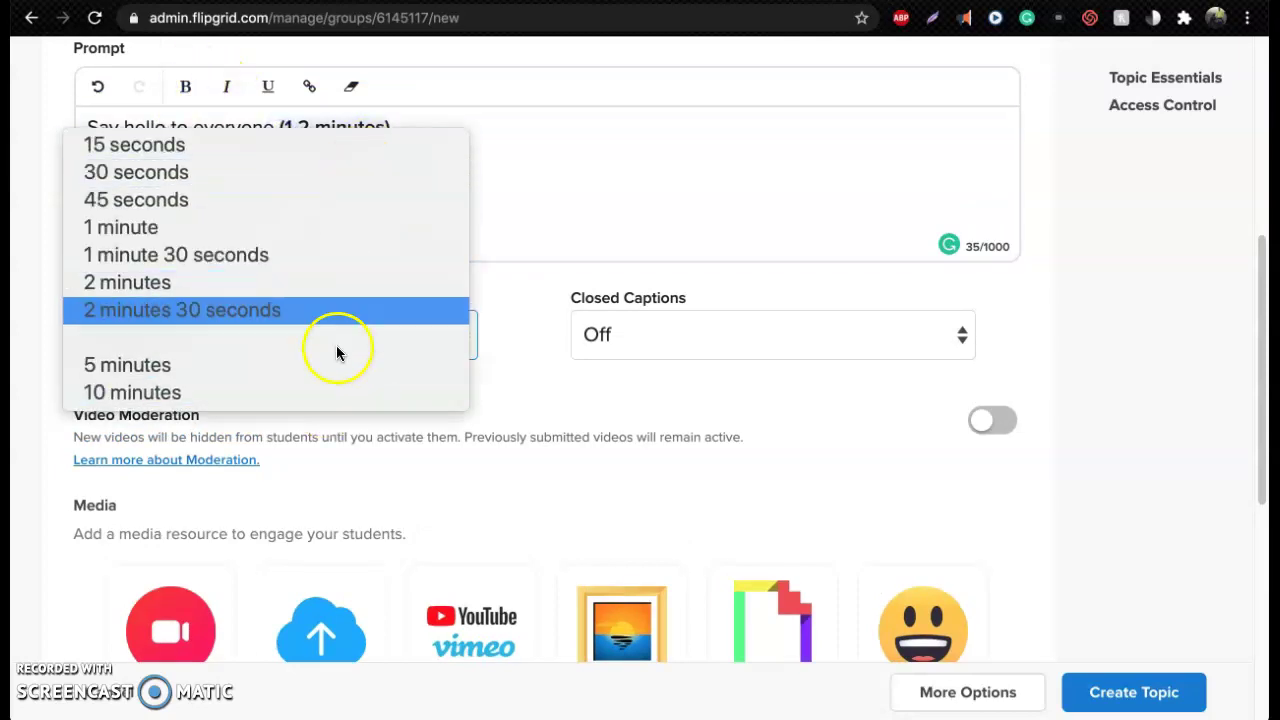
left_click(338, 286)
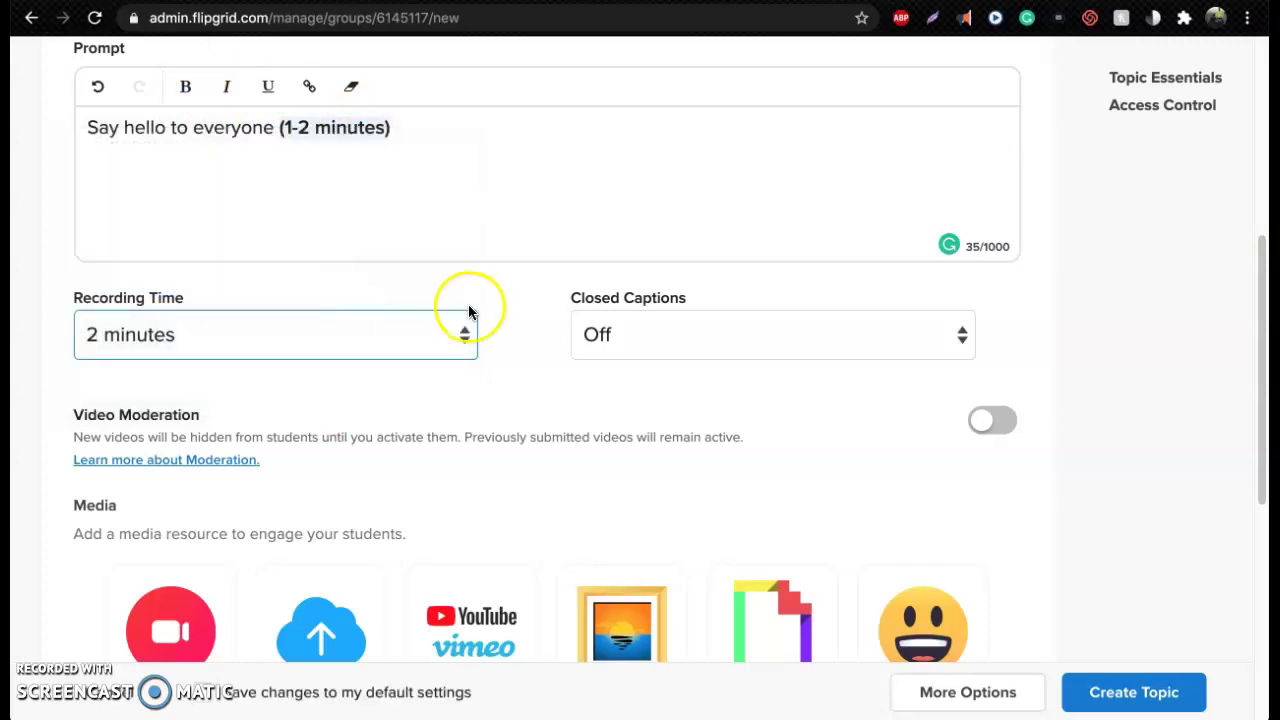
left_click(677, 338)
left_click(671, 365)
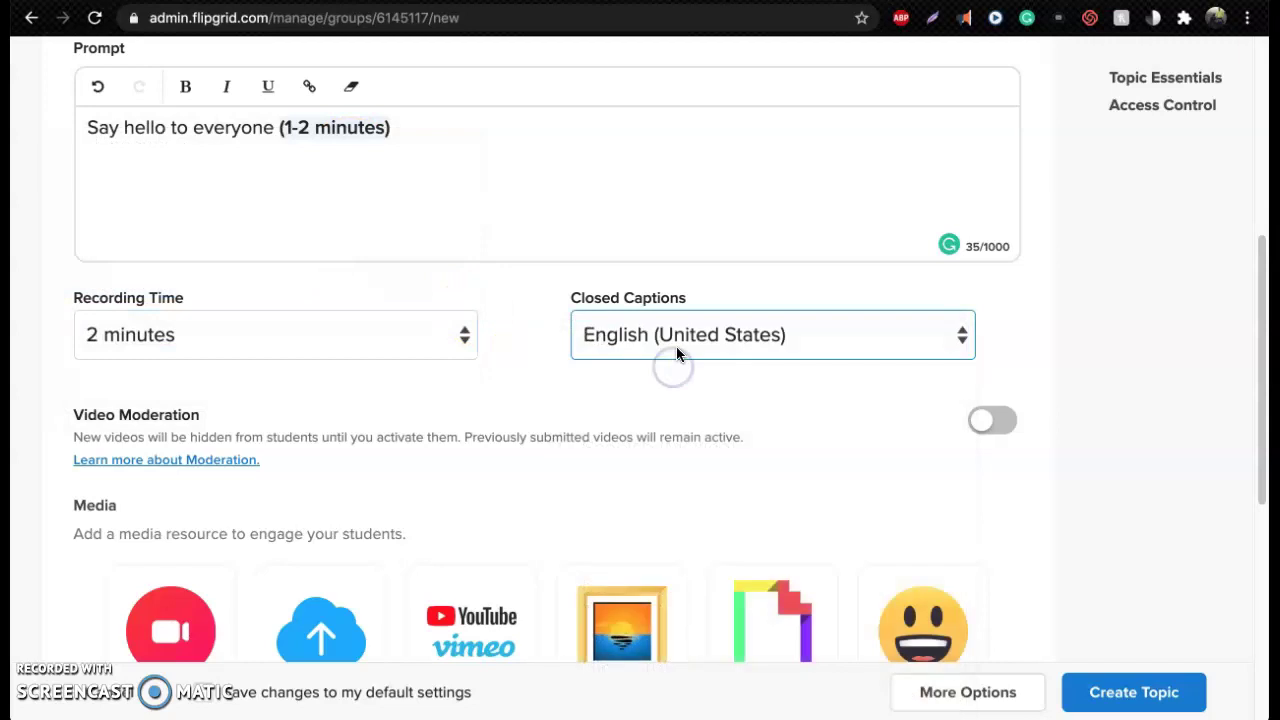
left_click(679, 340)
left_click(679, 338)
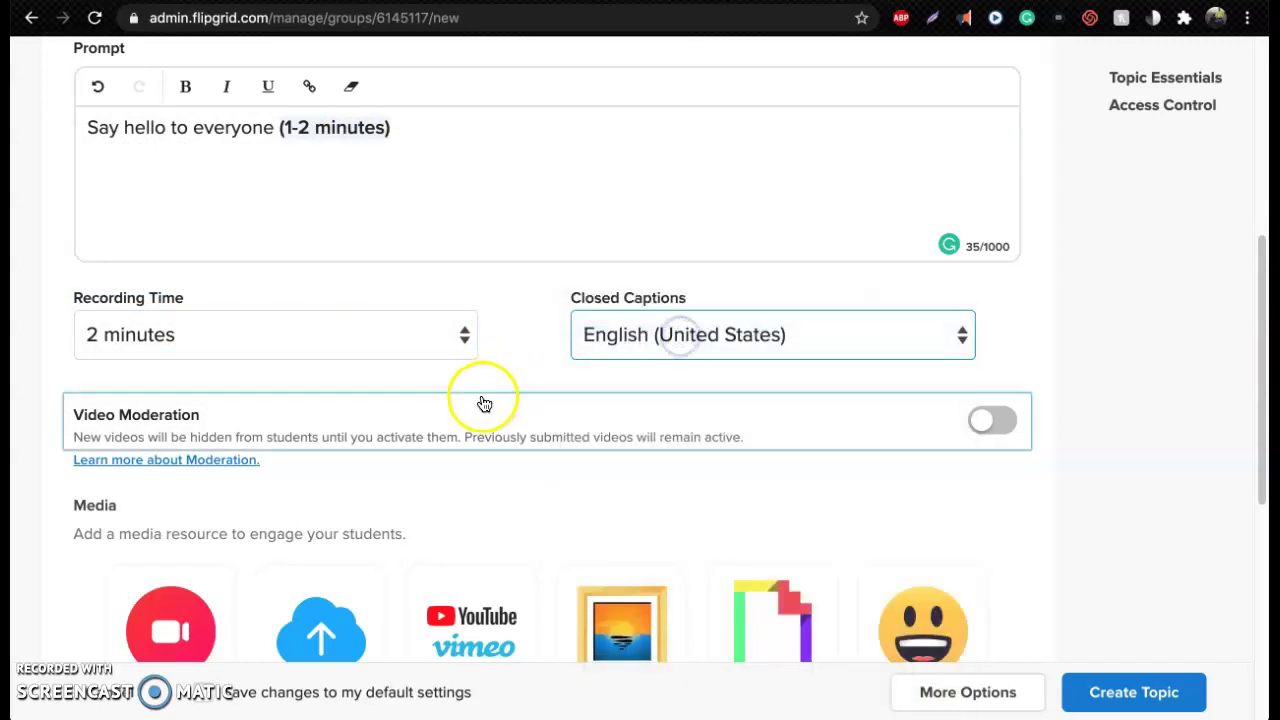
scroll(1100, 400, "down", 5)
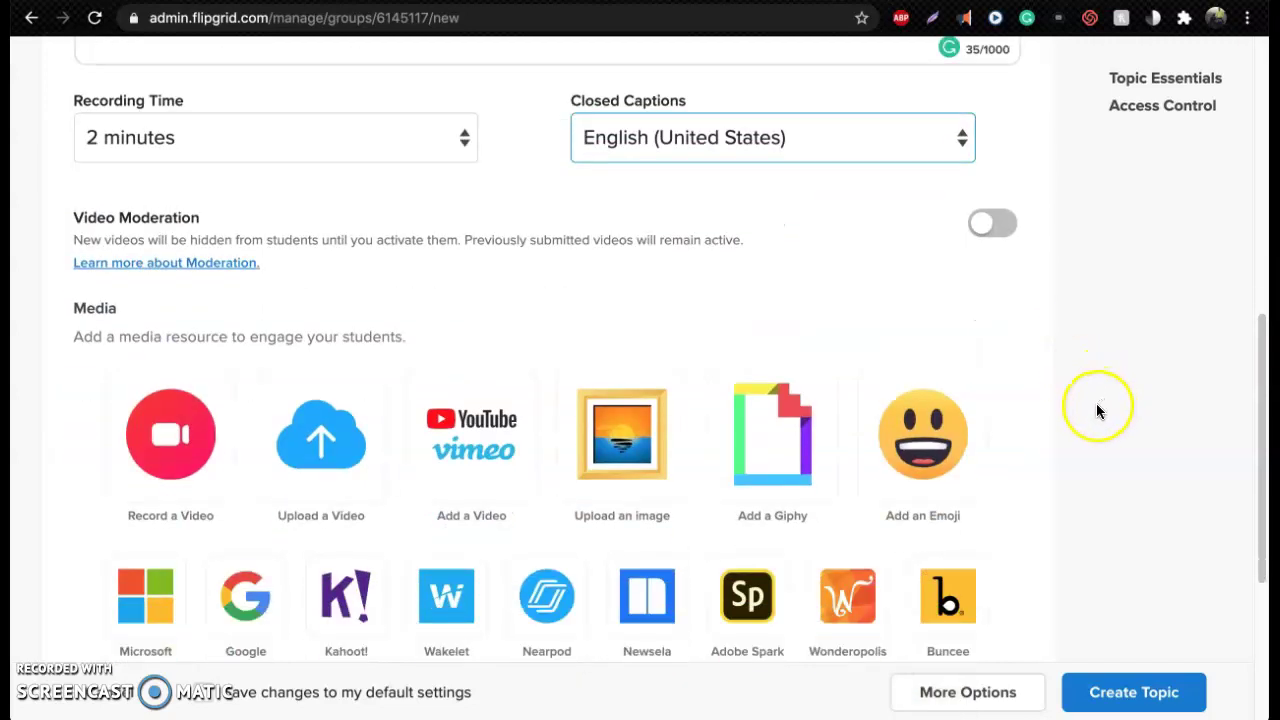
scroll(549, 253, "up", 1)
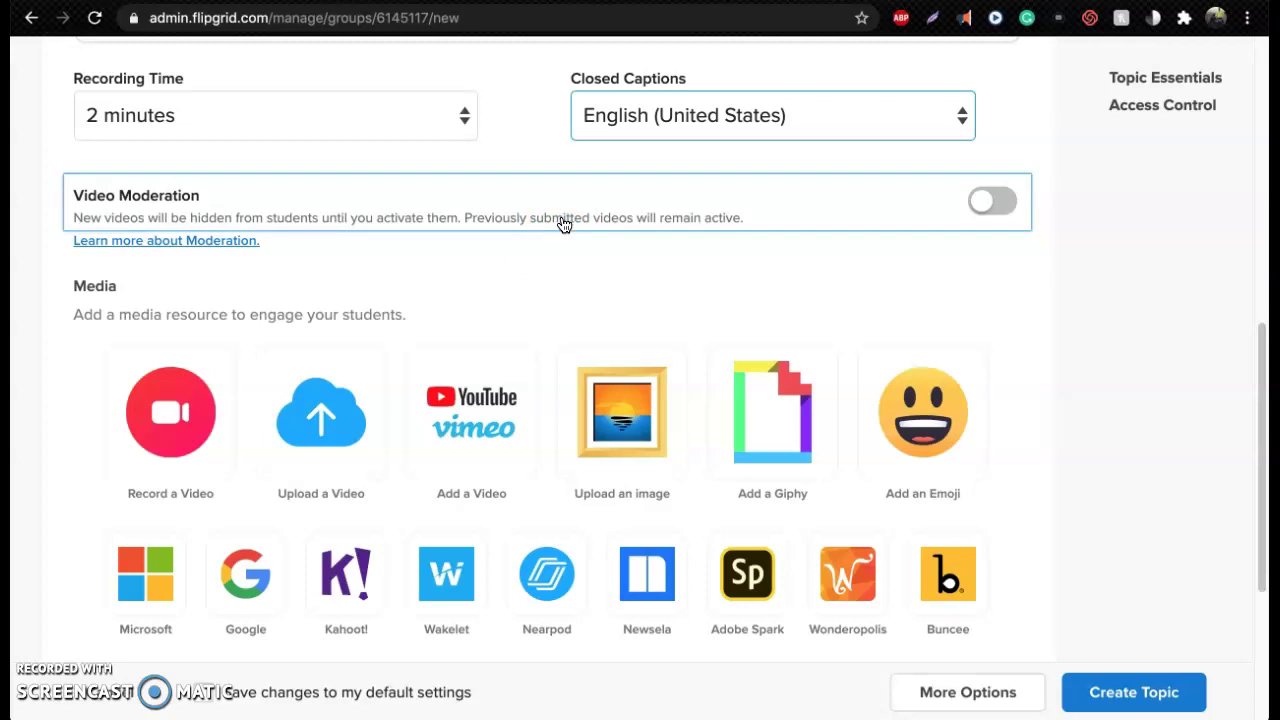
left_click(998, 204)
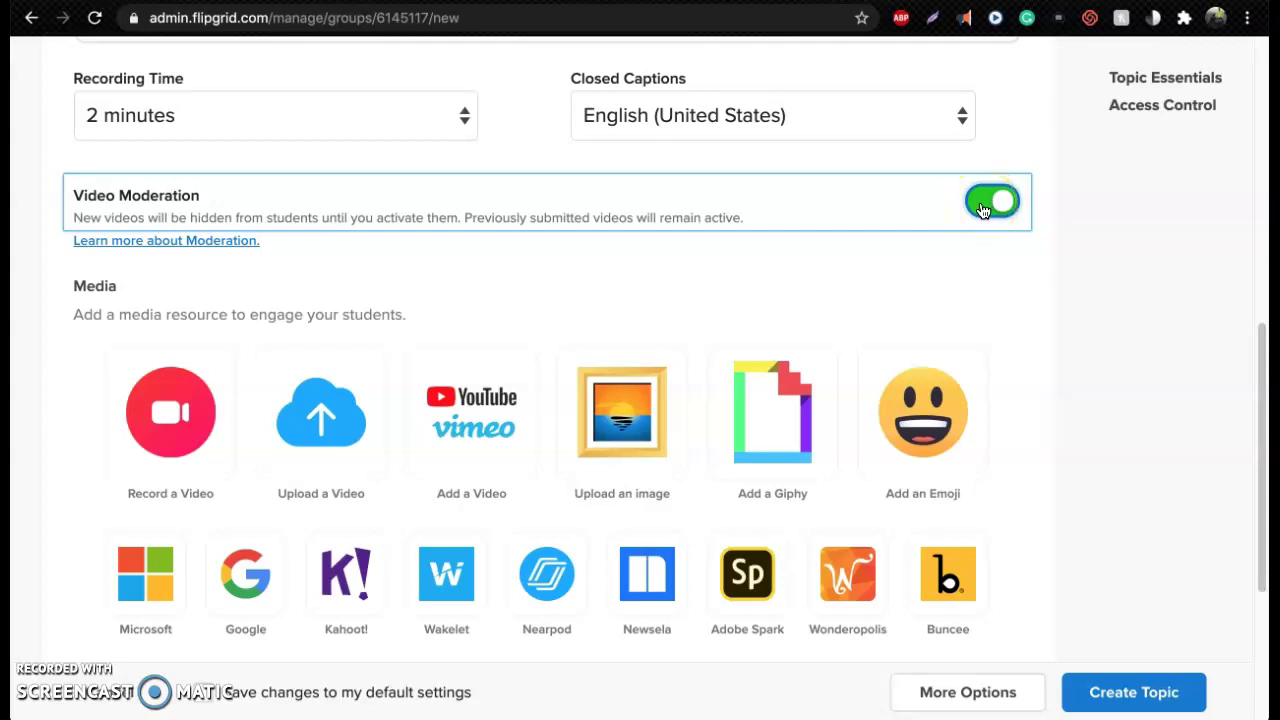
left_click(983, 206)
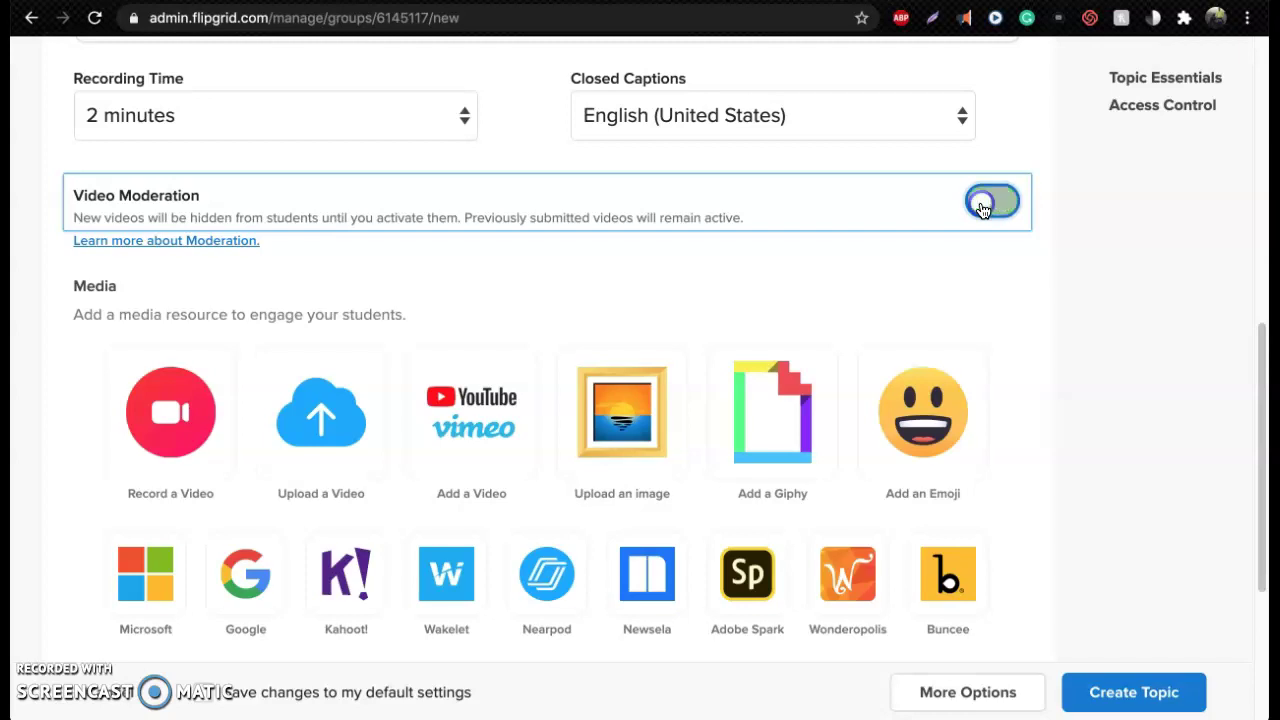
scroll(1051, 365, "down", 3)
scroll(720, 358, "up", 1)
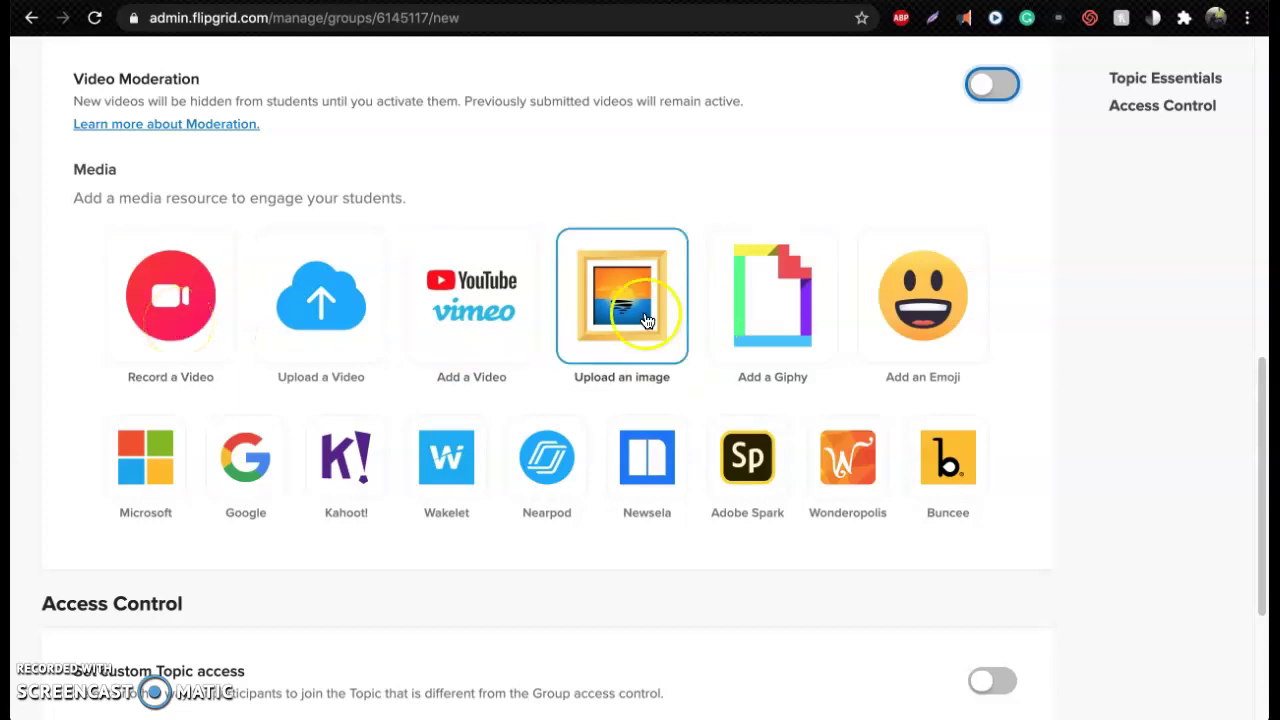
Search GIPHY for 'hello' and paste the waving GIF's link as the topic media
left_click(758, 316)
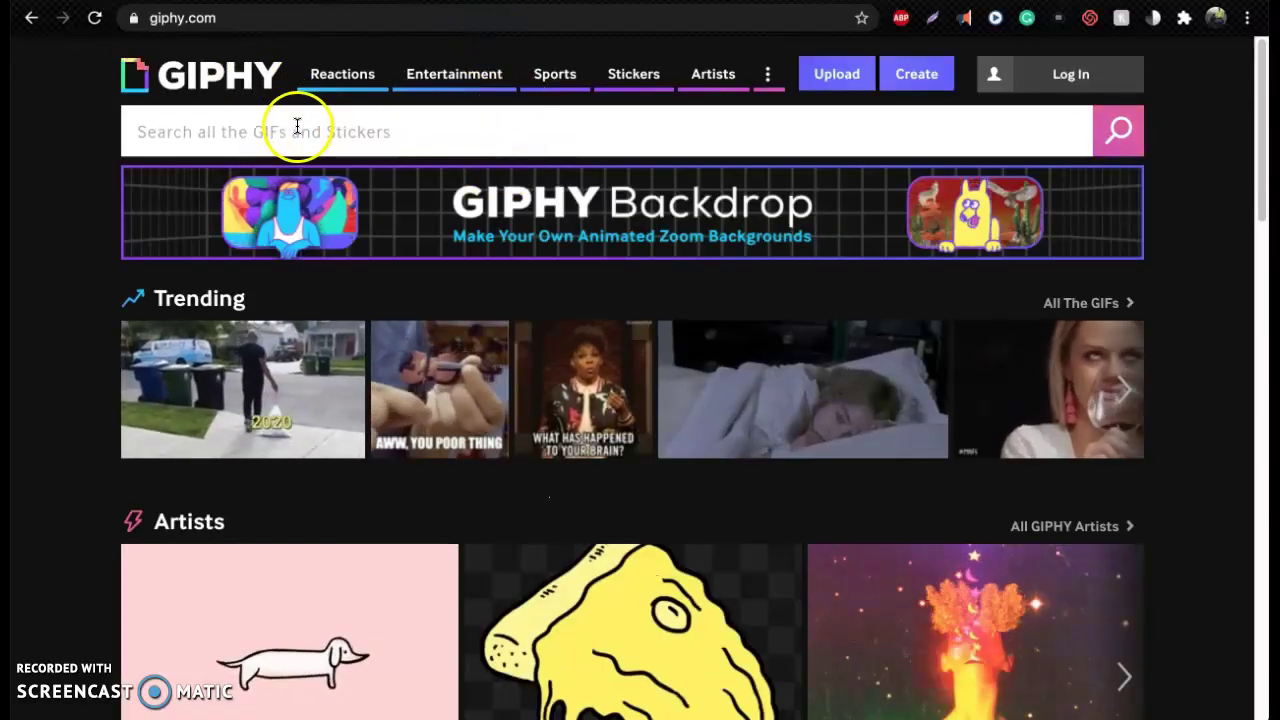
left_click(297, 126)
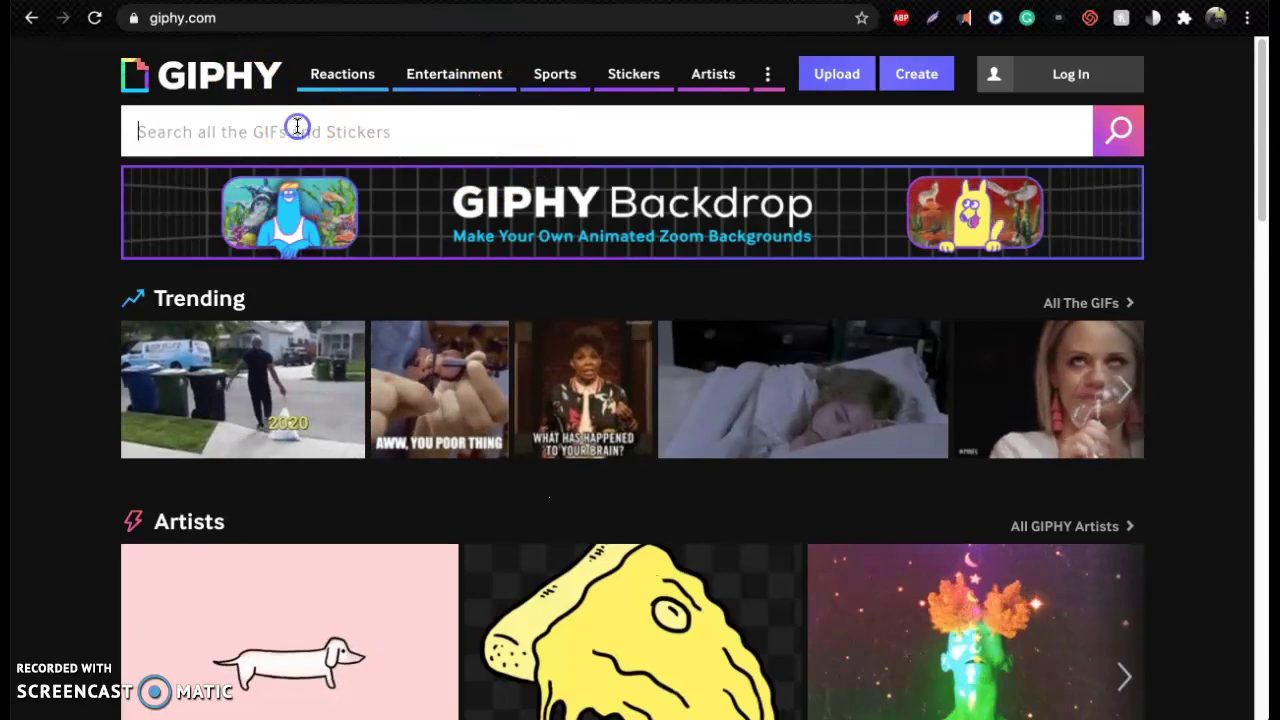
type("hello")
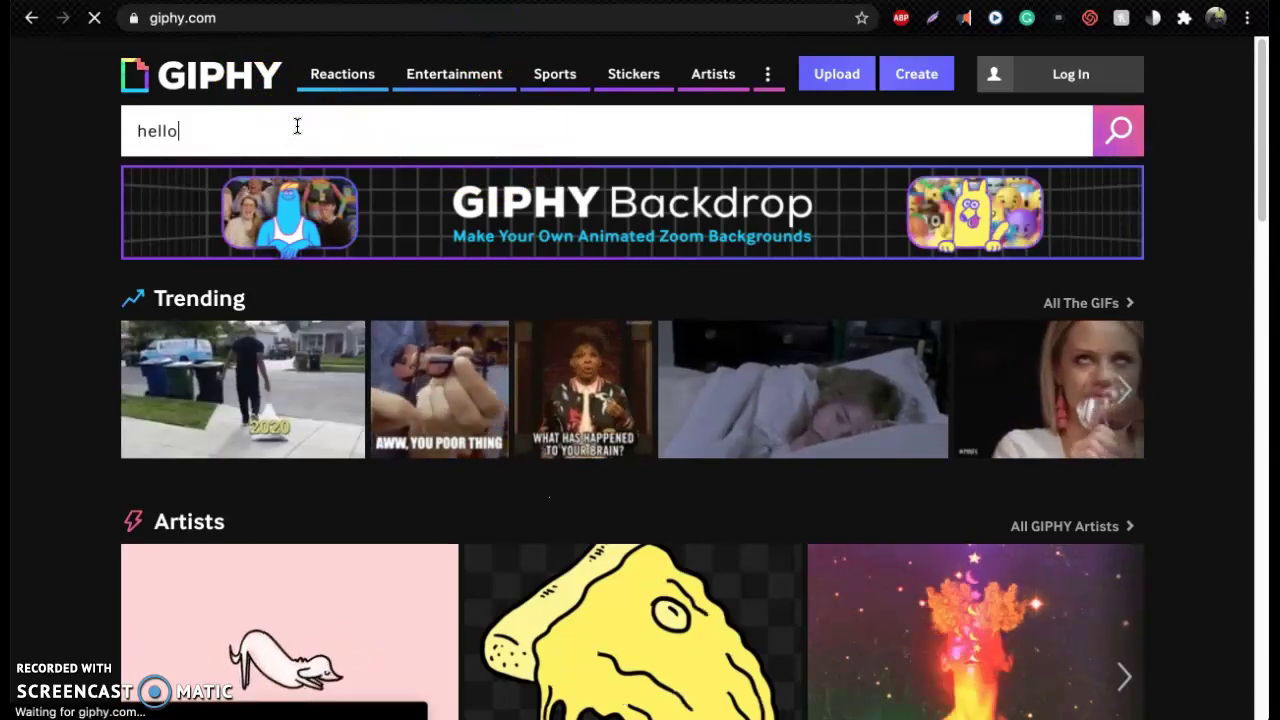
key("Return")
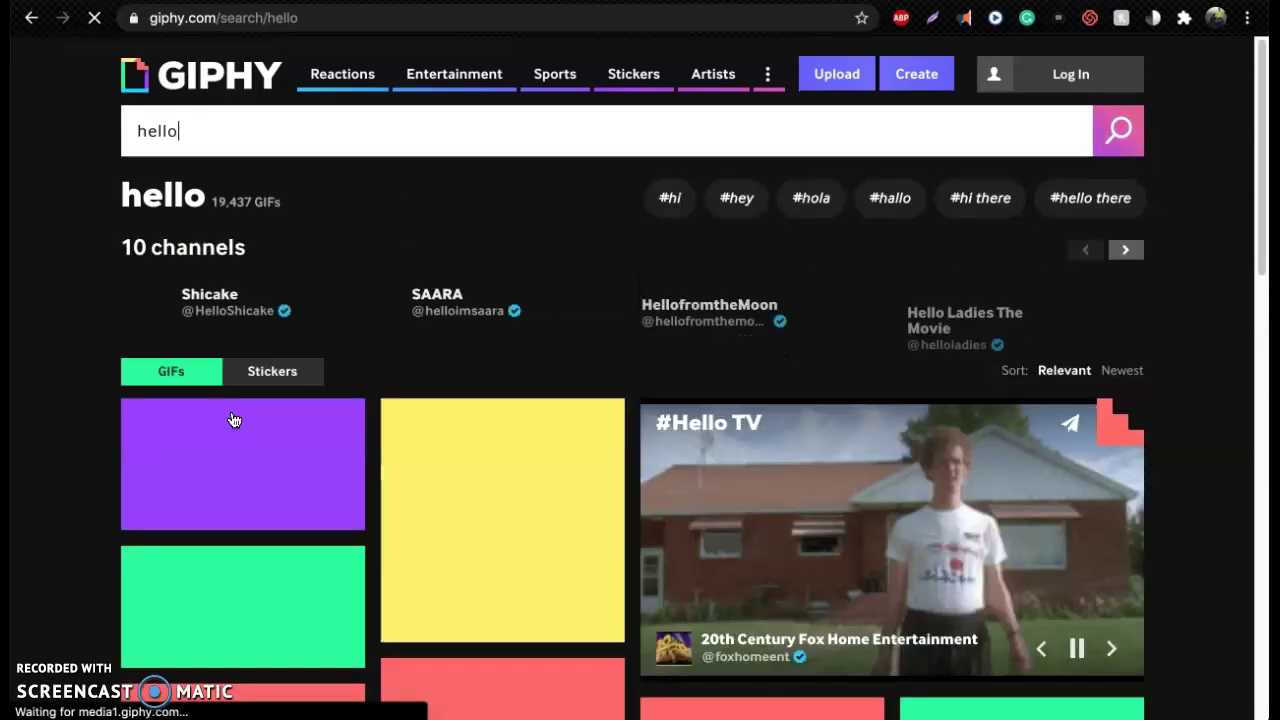
scroll(165, 470, "down", 2)
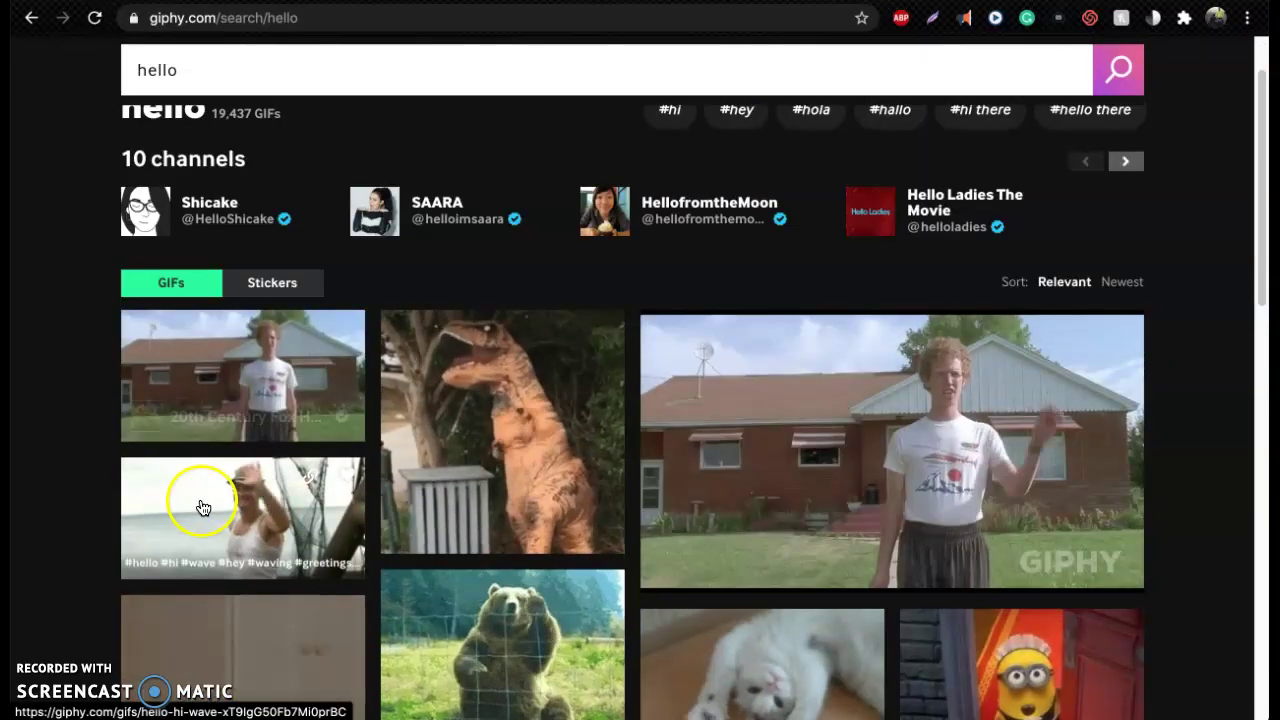
left_click(195, 503)
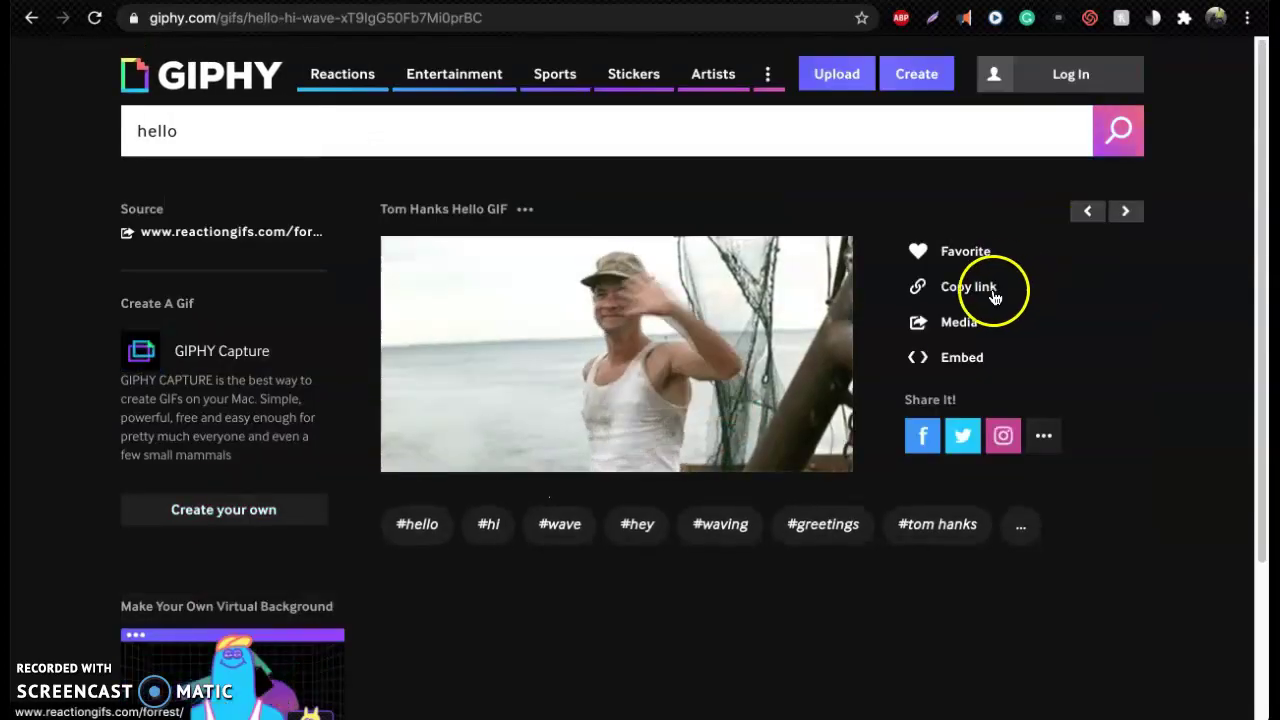
left_click(990, 292)
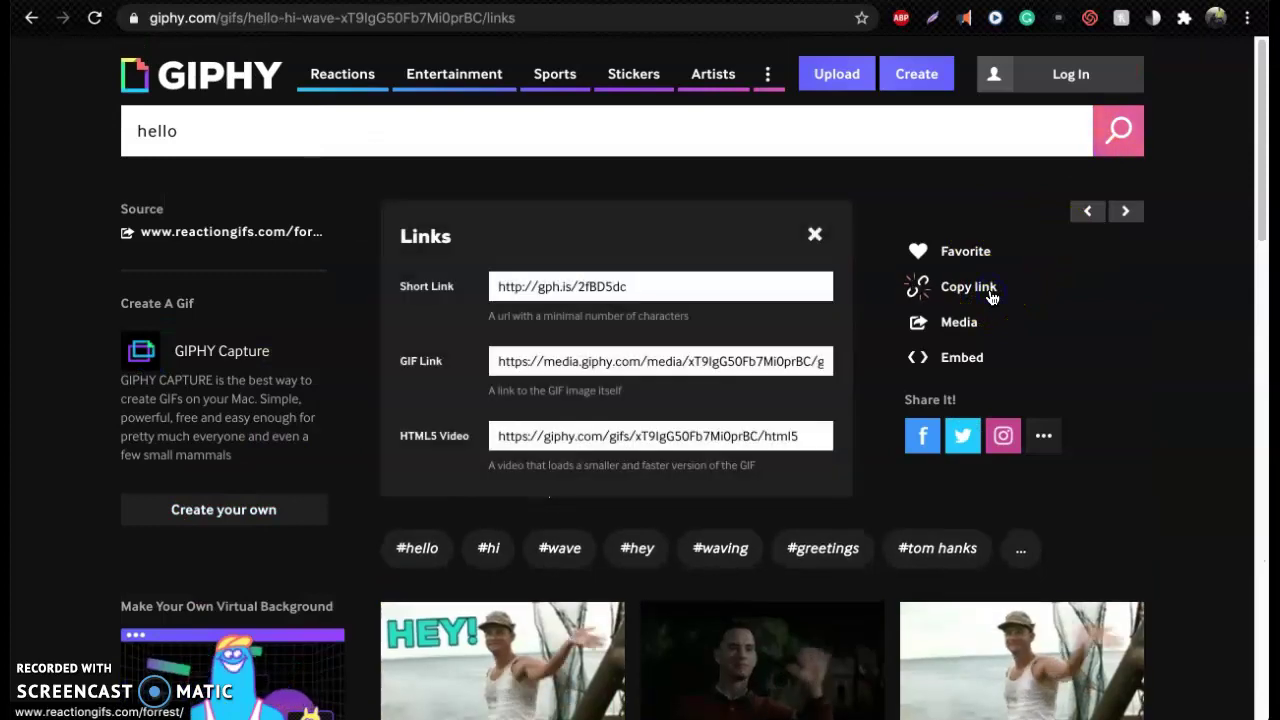
left_click(697, 364)
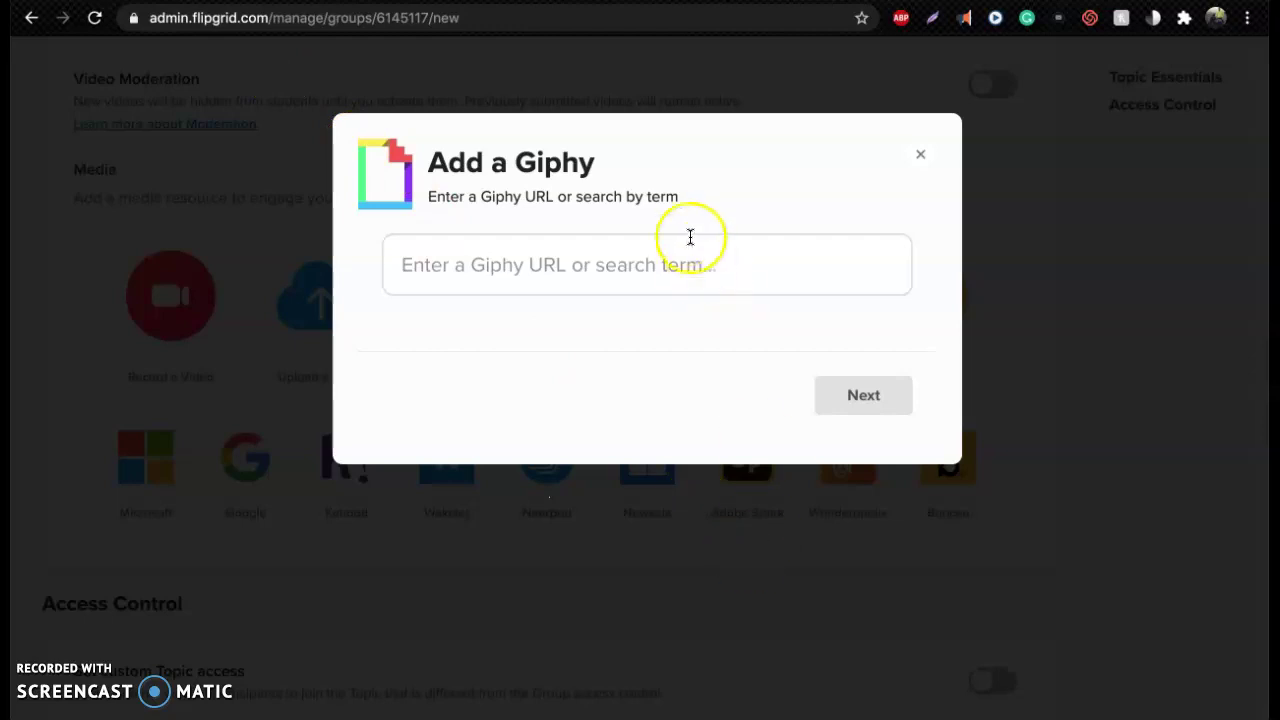
left_click(677, 243)
key("ctrl+v")
left_click(892, 400)
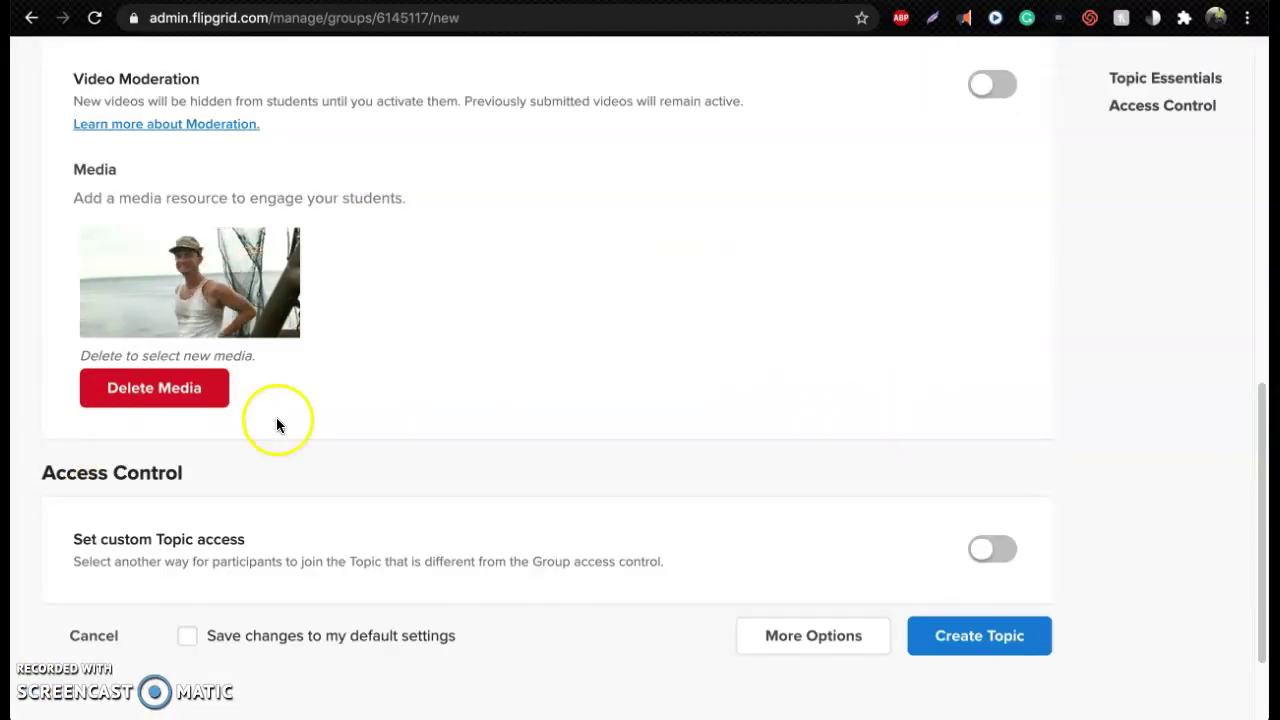
Expand More Options on the Hello topic form and scroll to Topic Attachments
scroll(716, 386, "down", 3)
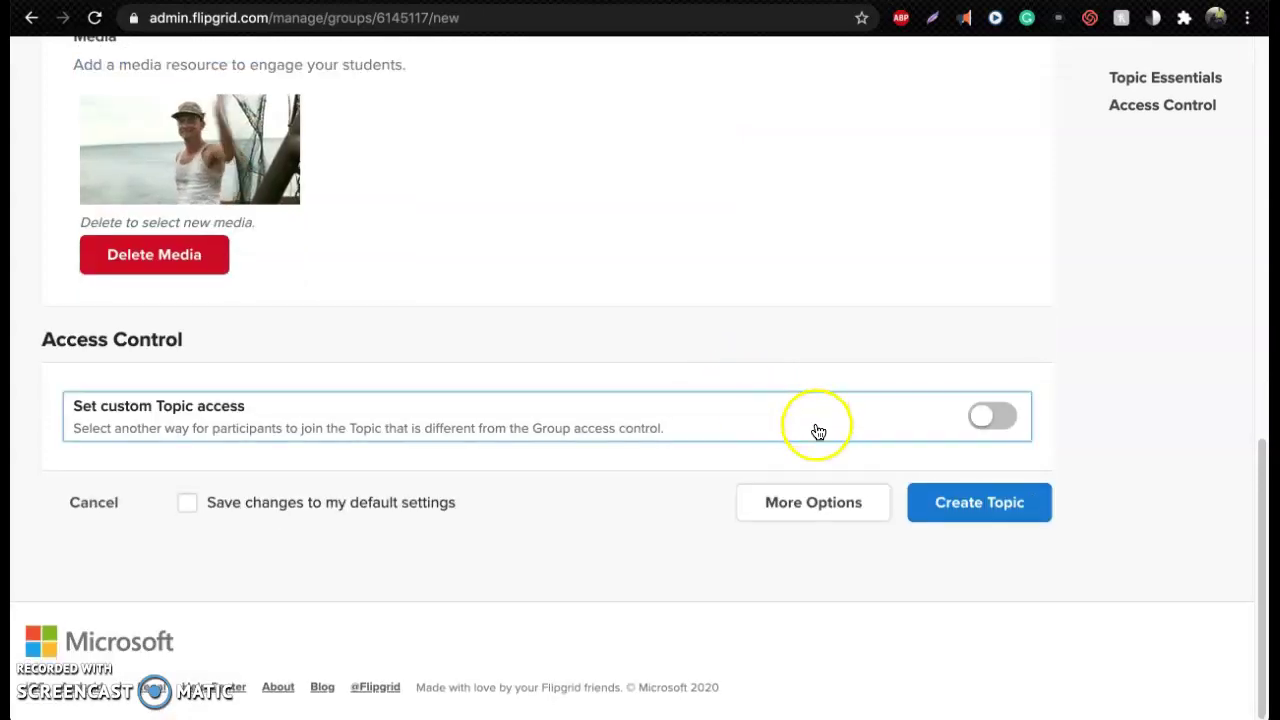
left_click(814, 500)
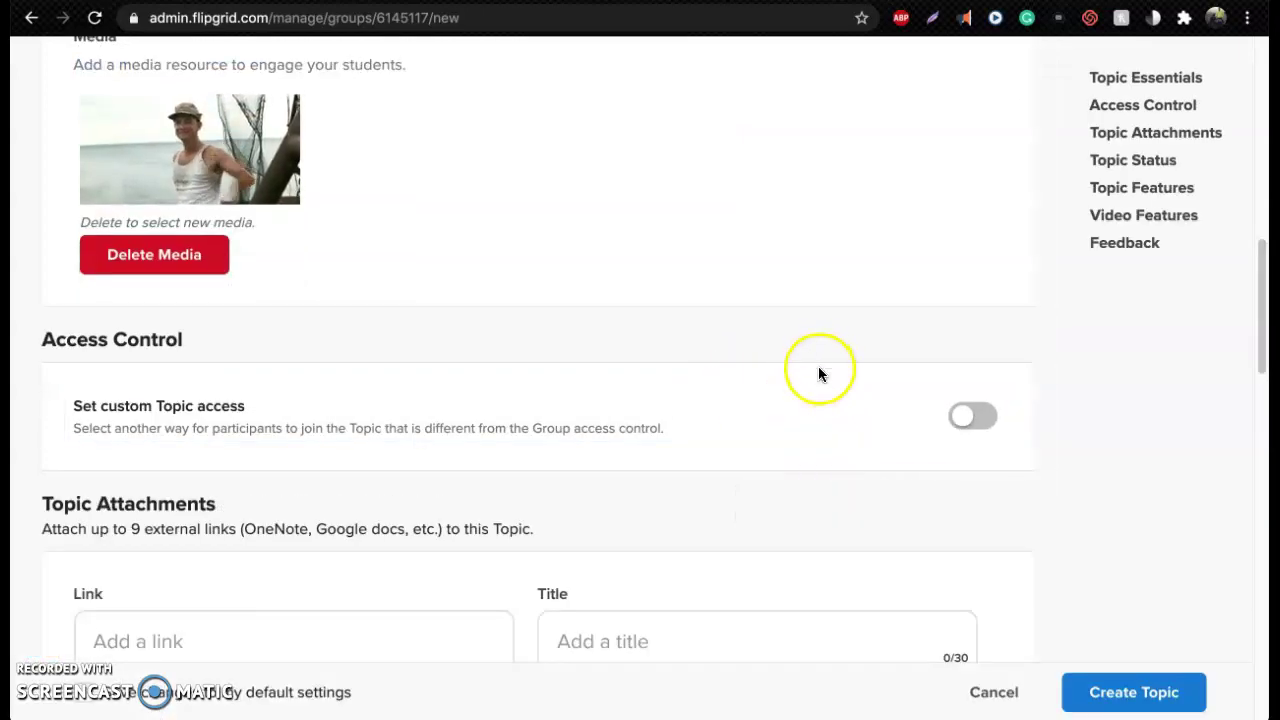
scroll(821, 358, "down", 2)
scroll(822, 364, "down", 2)
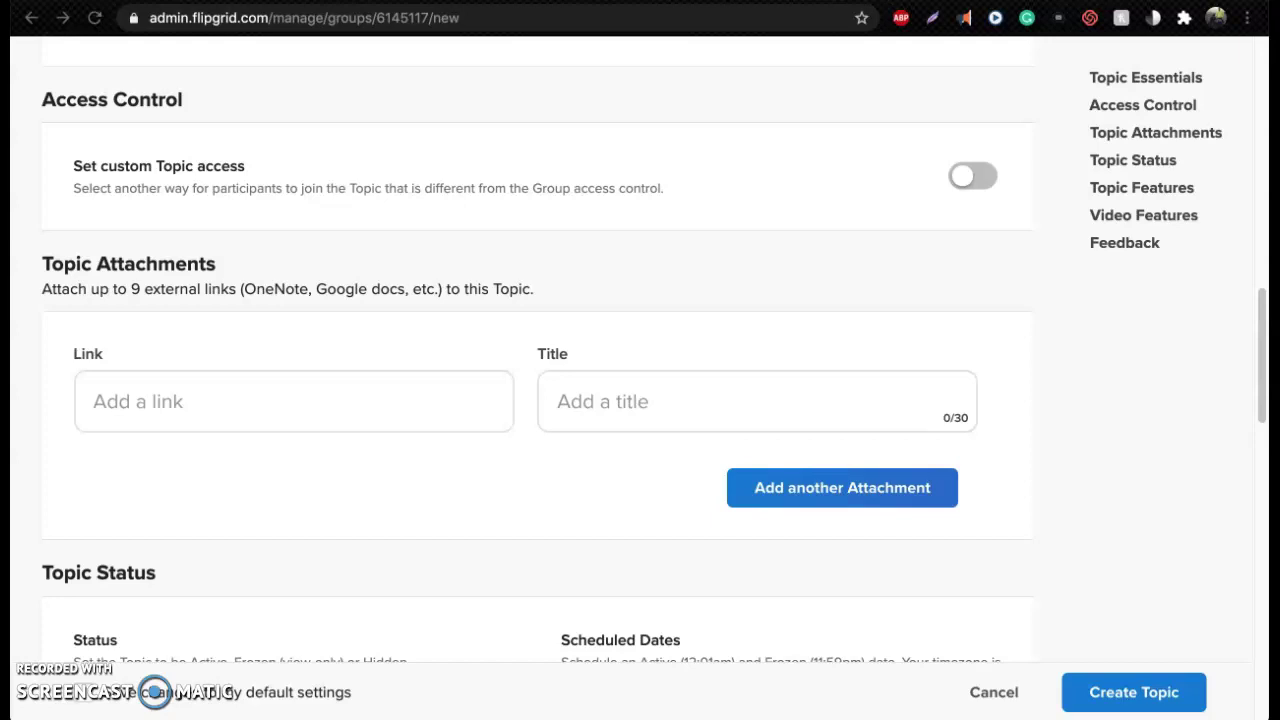
Attach the Google Docs presentation link titled 'FG preessentation'
left_click(404, 390)
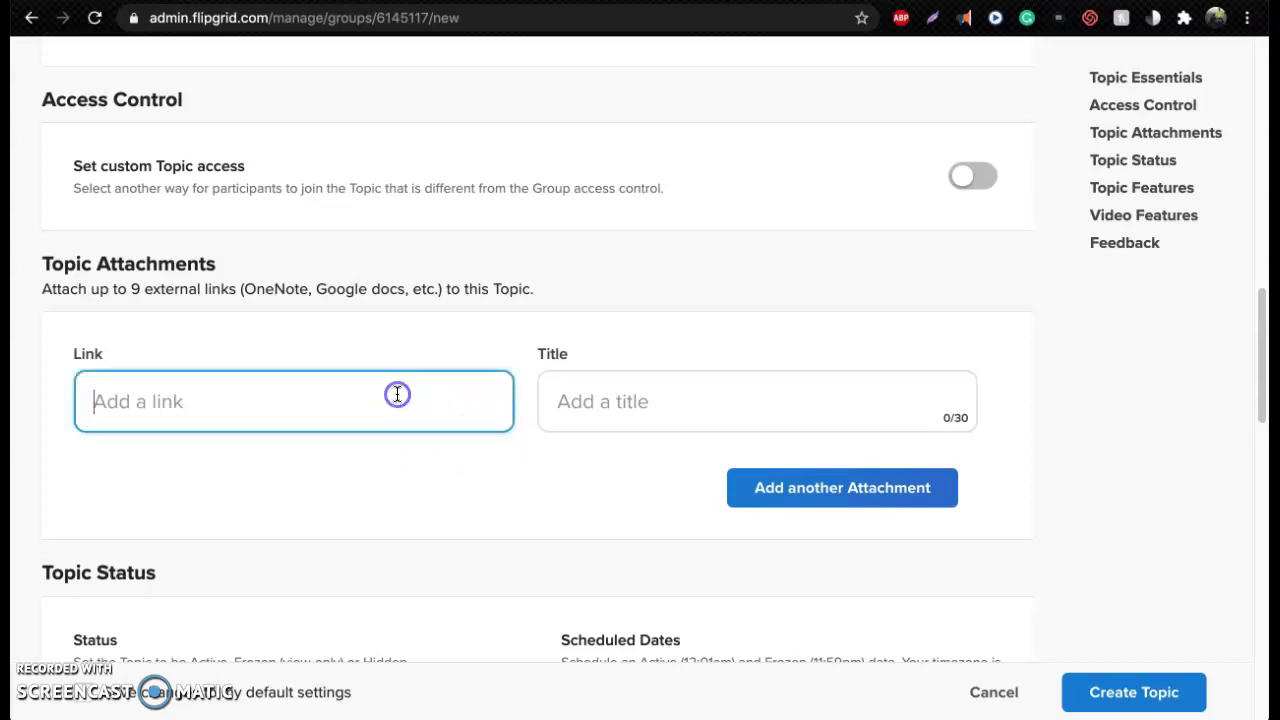
key("ctrl+v")
left_click(639, 392)
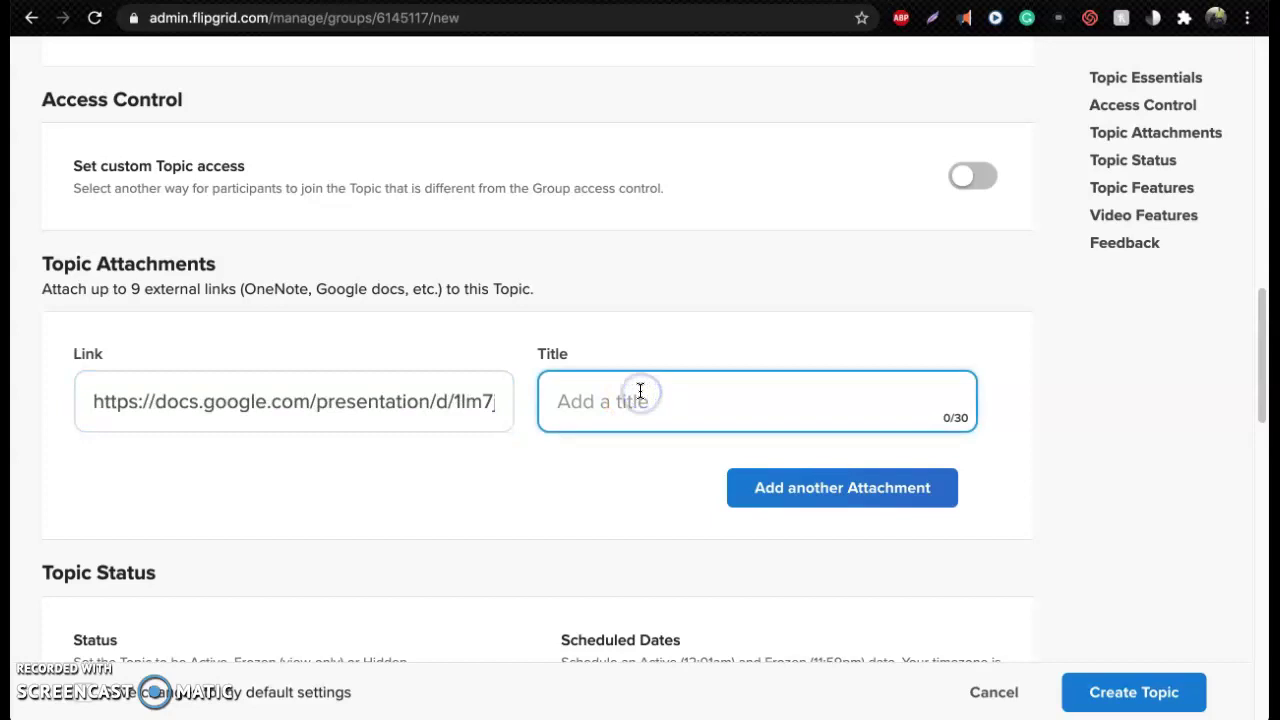
type("FG preessentation")
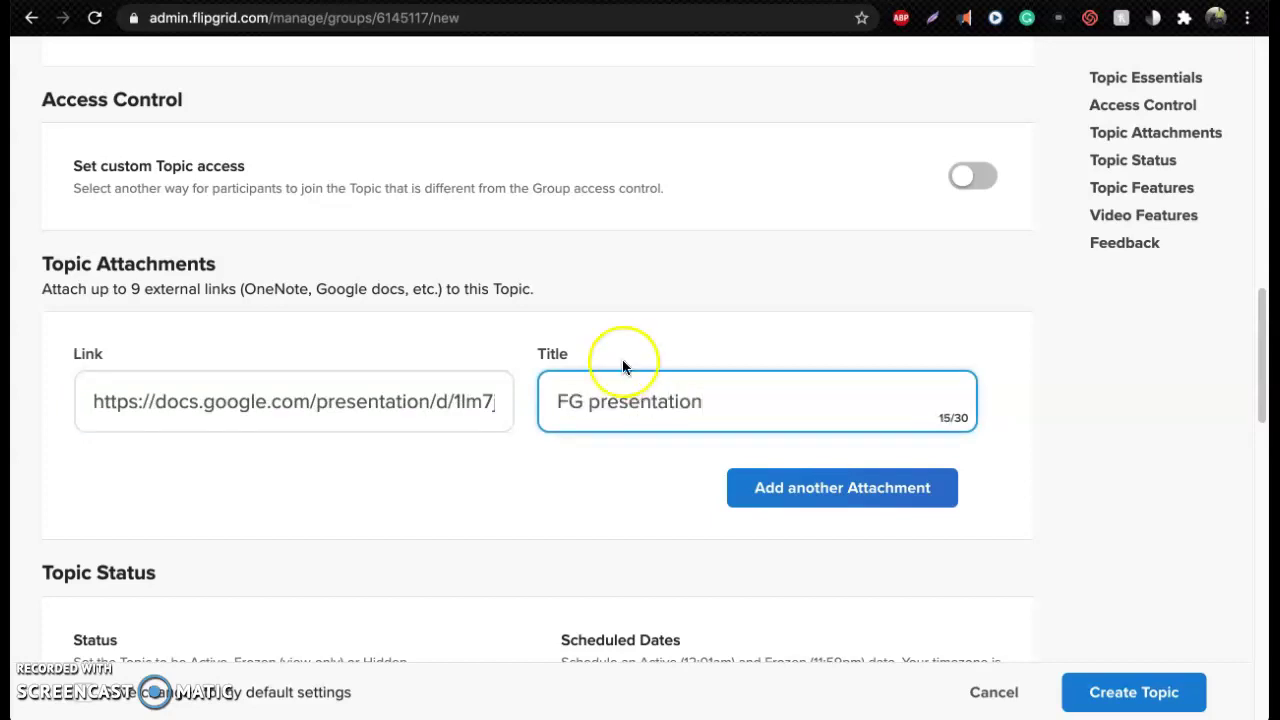
Keep Topic Status Active, leave the dates unchanged, and keep notifications Daily
scroll(1171, 438, "down", 5)
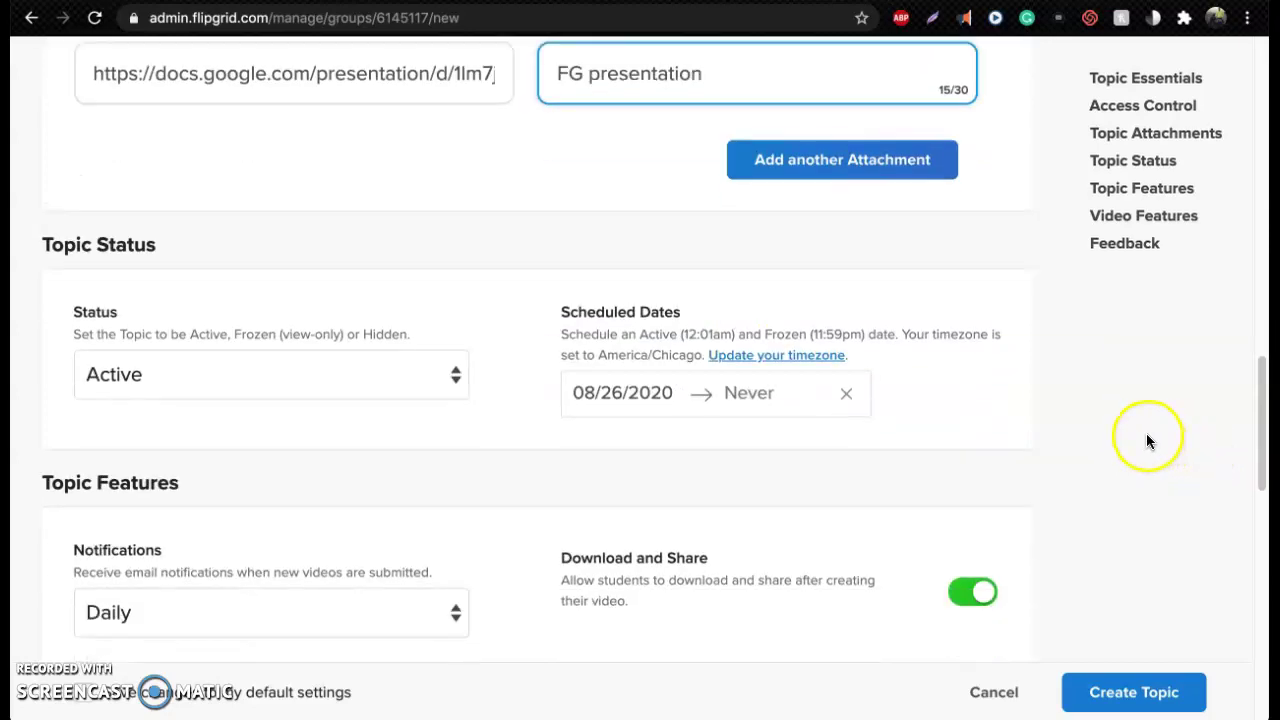
left_click(307, 376)
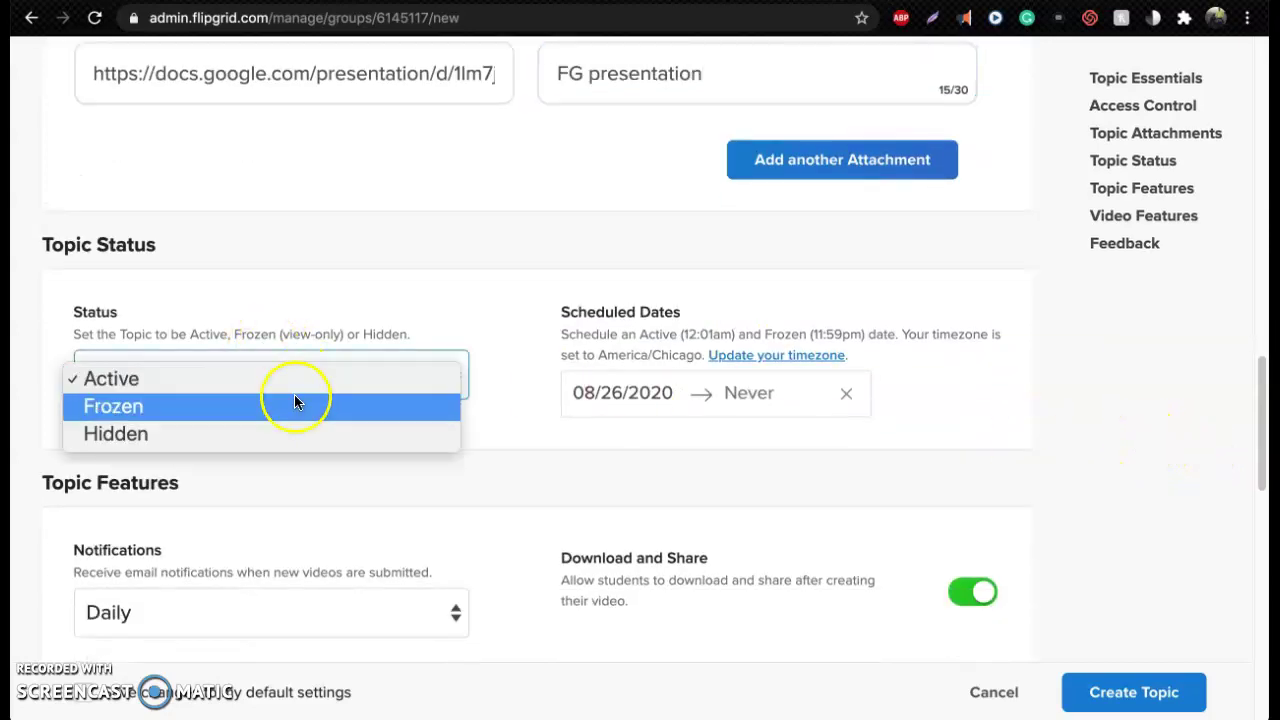
left_click(475, 312)
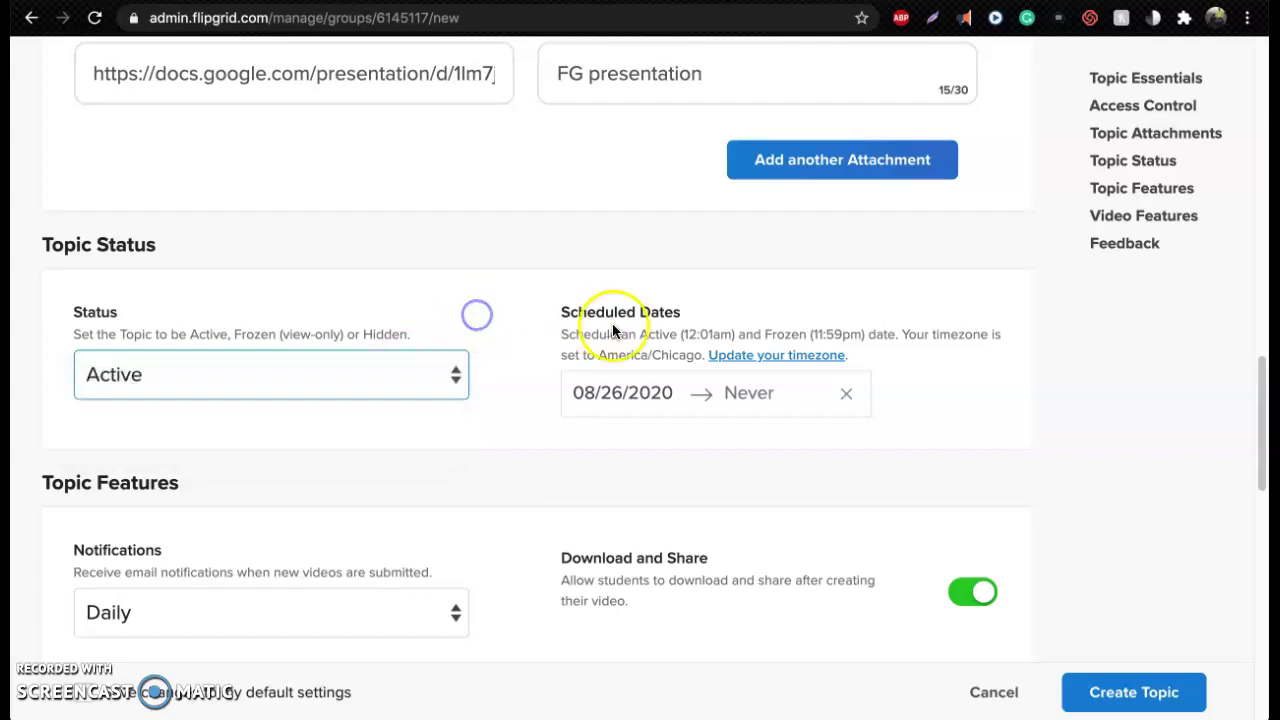
left_click(621, 394)
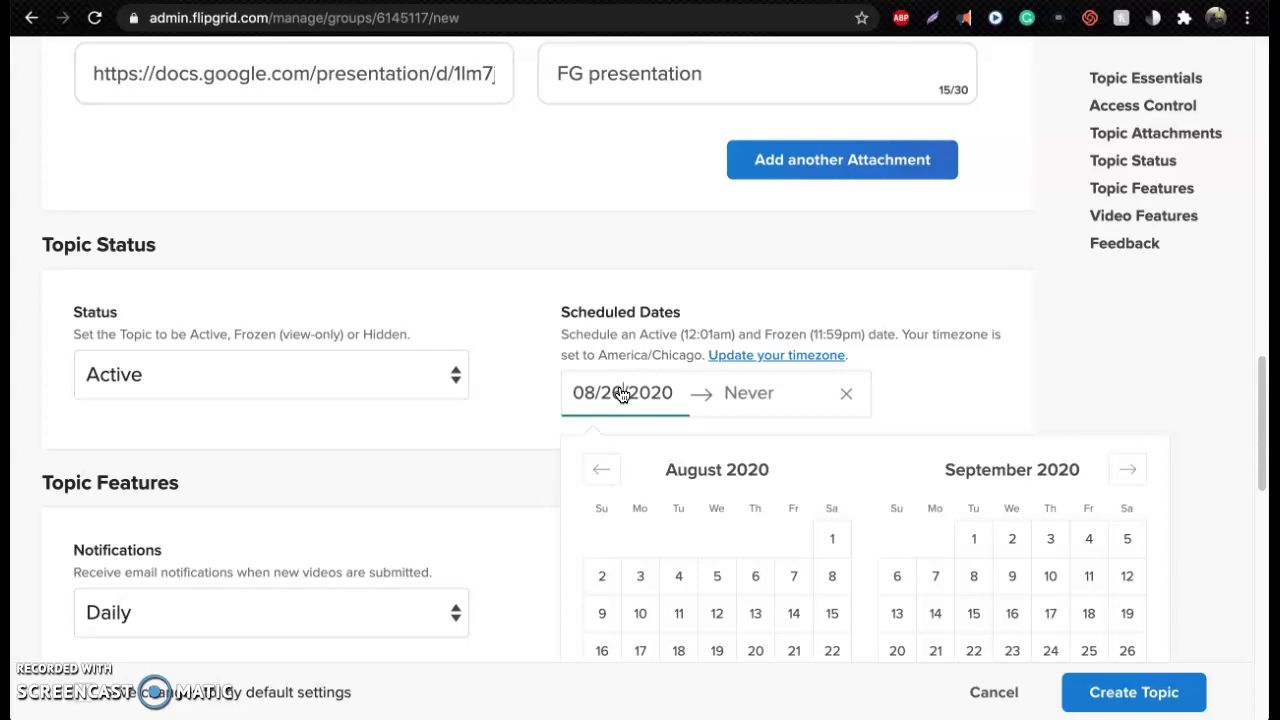
left_click(506, 311)
scroll(506, 312, "down", 5)
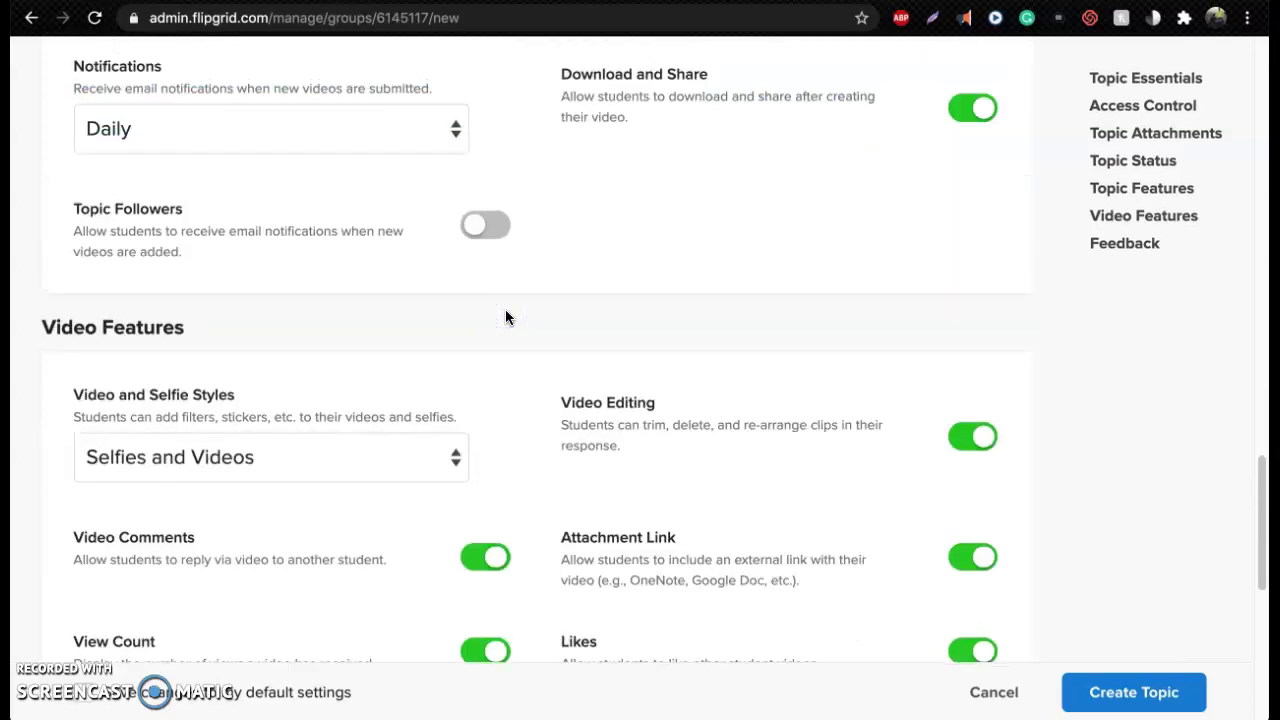
scroll(505, 317, "up", 1)
left_click(447, 150)
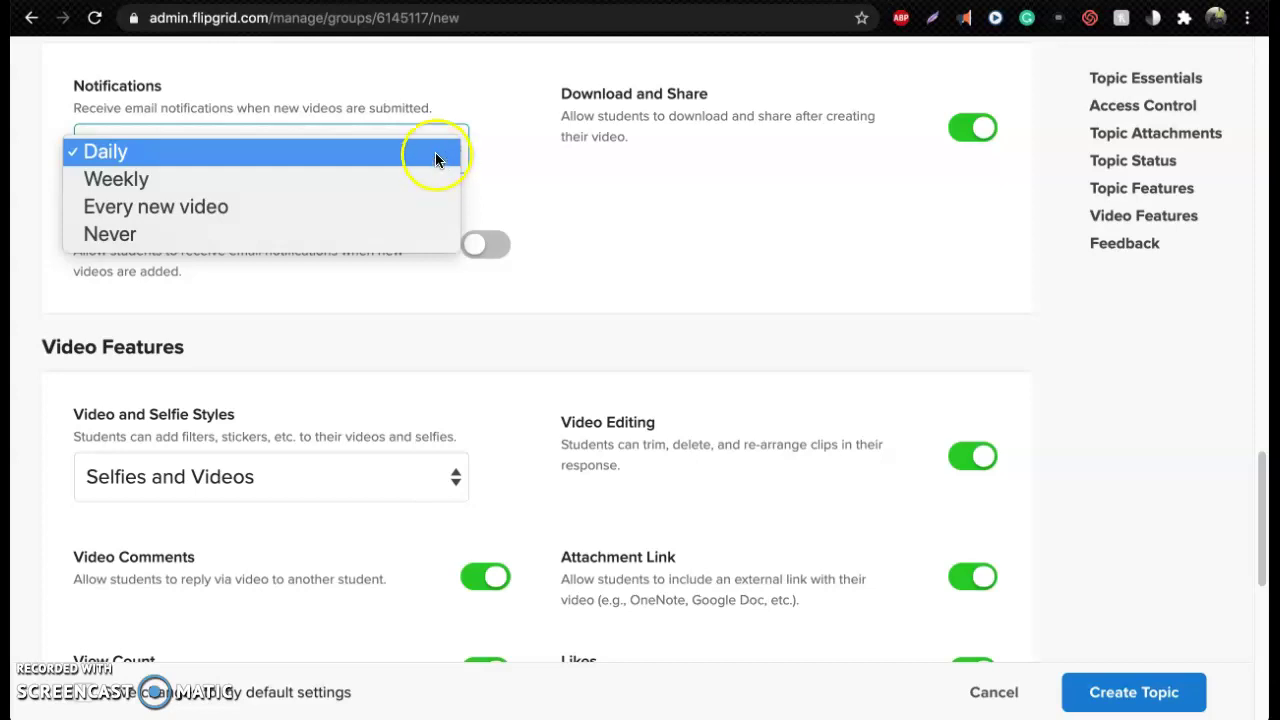
left_click(435, 152)
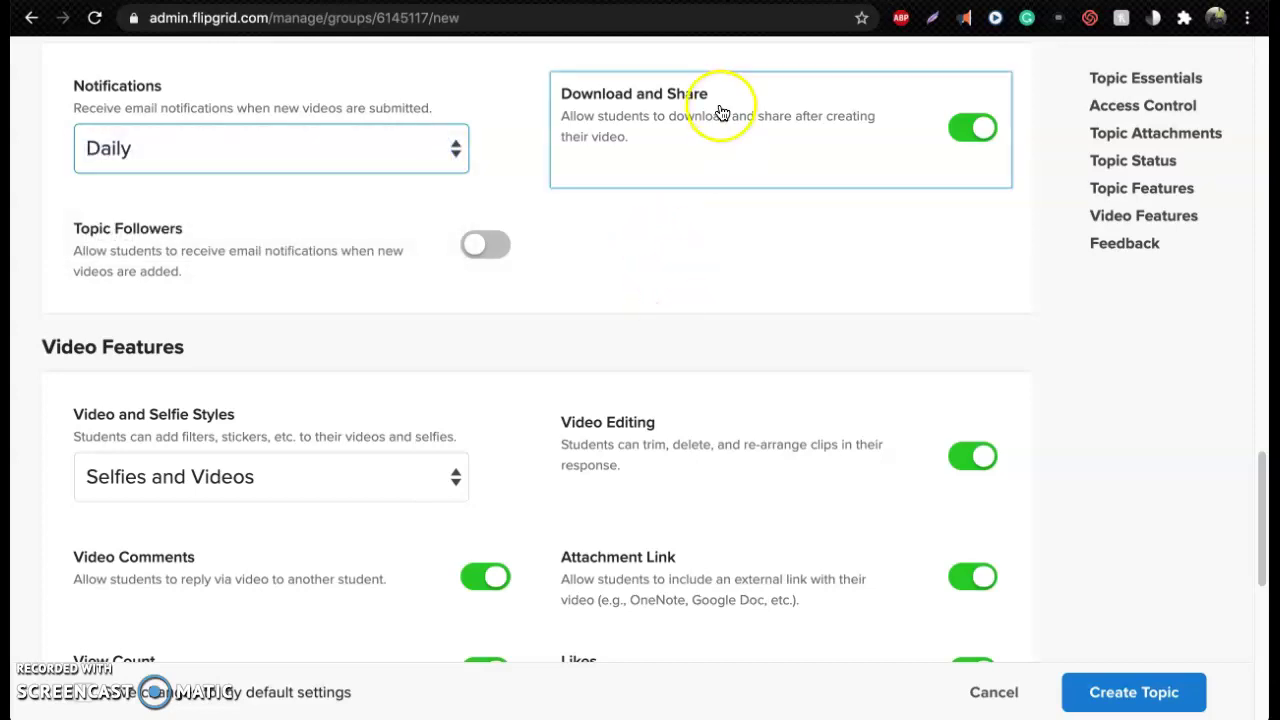
Keep the Selfies and Videos style and review the Video Features and Feedback settings
scroll(1022, 352, "down", 2)
scroll(1020, 351, "down", 1)
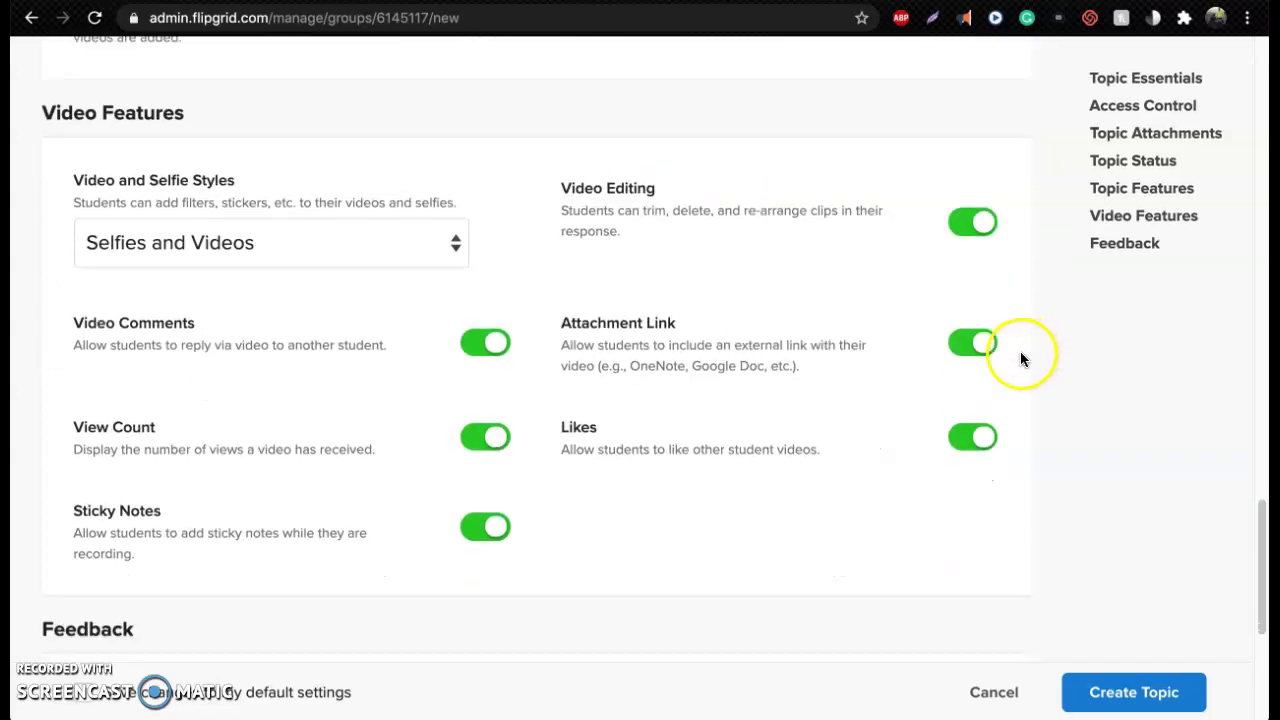
left_click(409, 207)
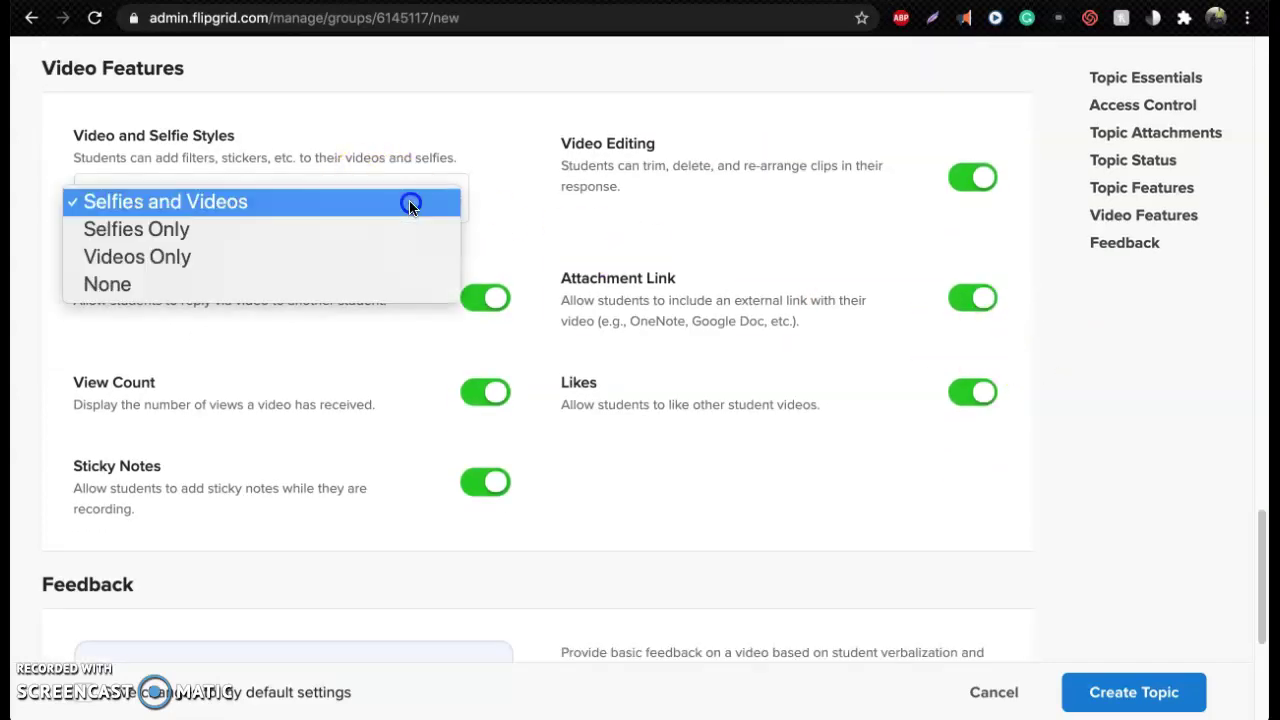
left_click(409, 203)
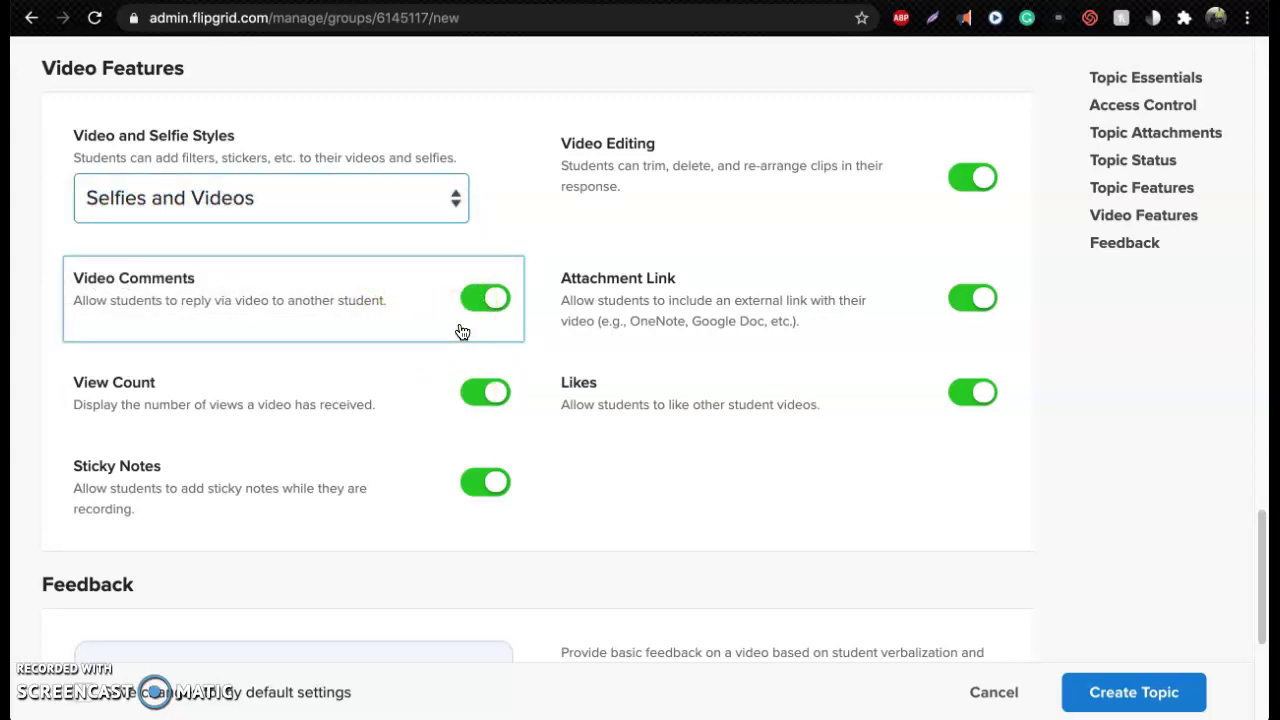
left_click(607, 155)
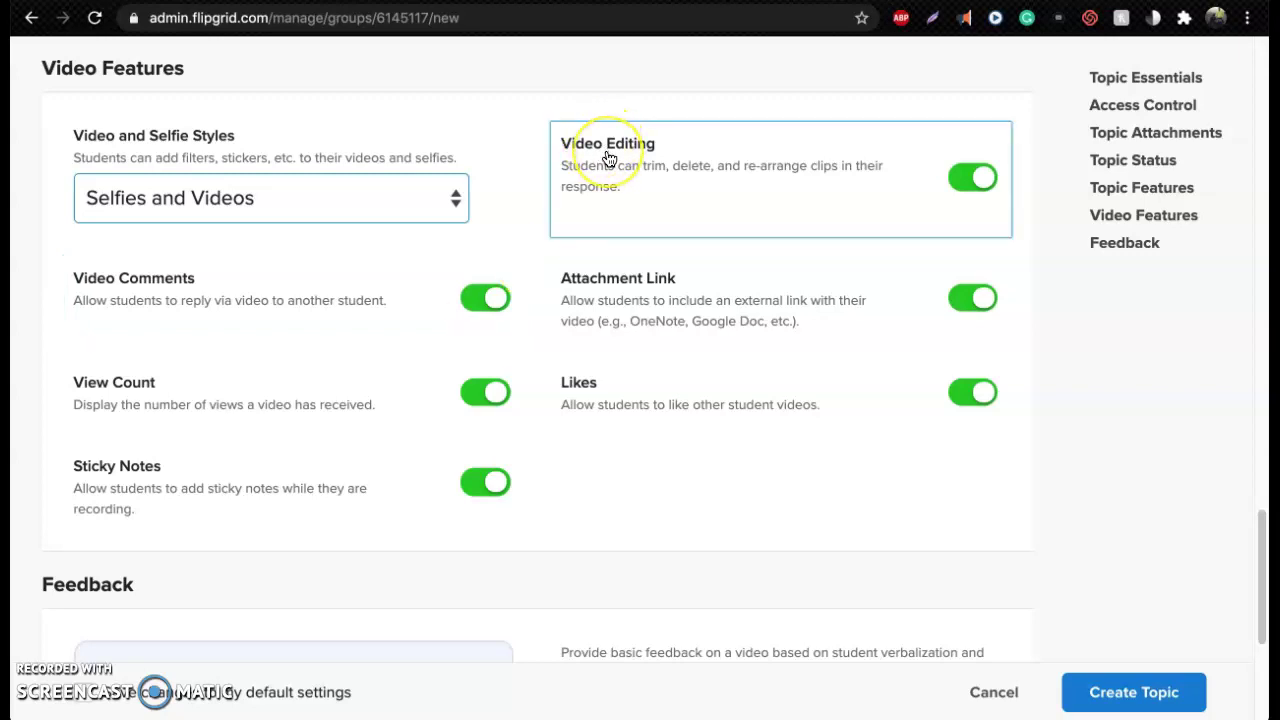
scroll(1058, 380, "down", 3)
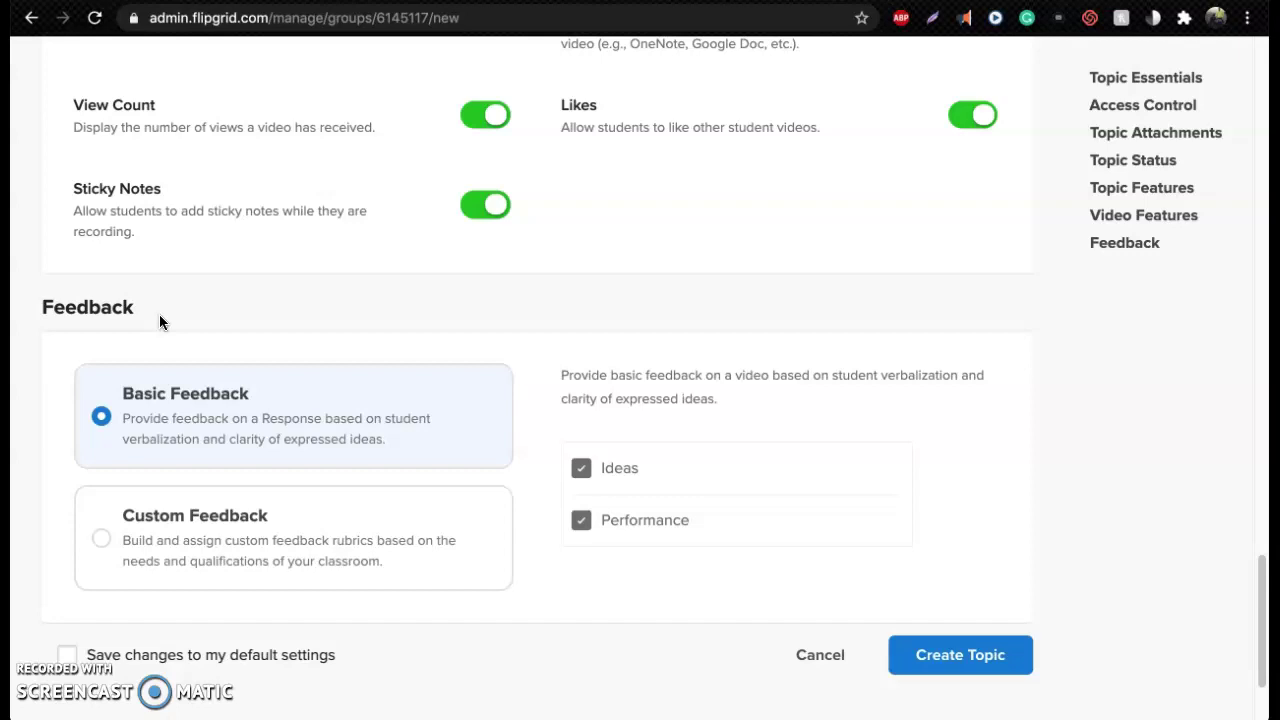
scroll(907, 447, "down", 1)
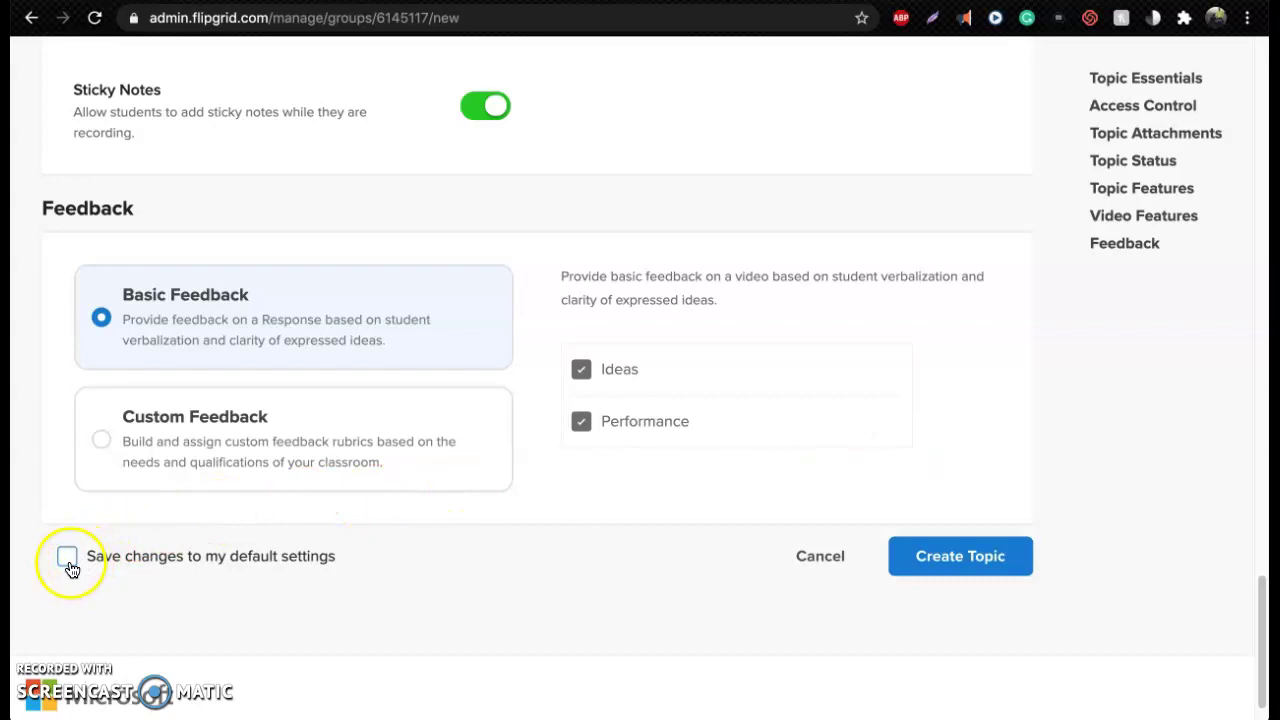
Create the Hello topic and dismiss the topic-ready message
left_click(940, 566)
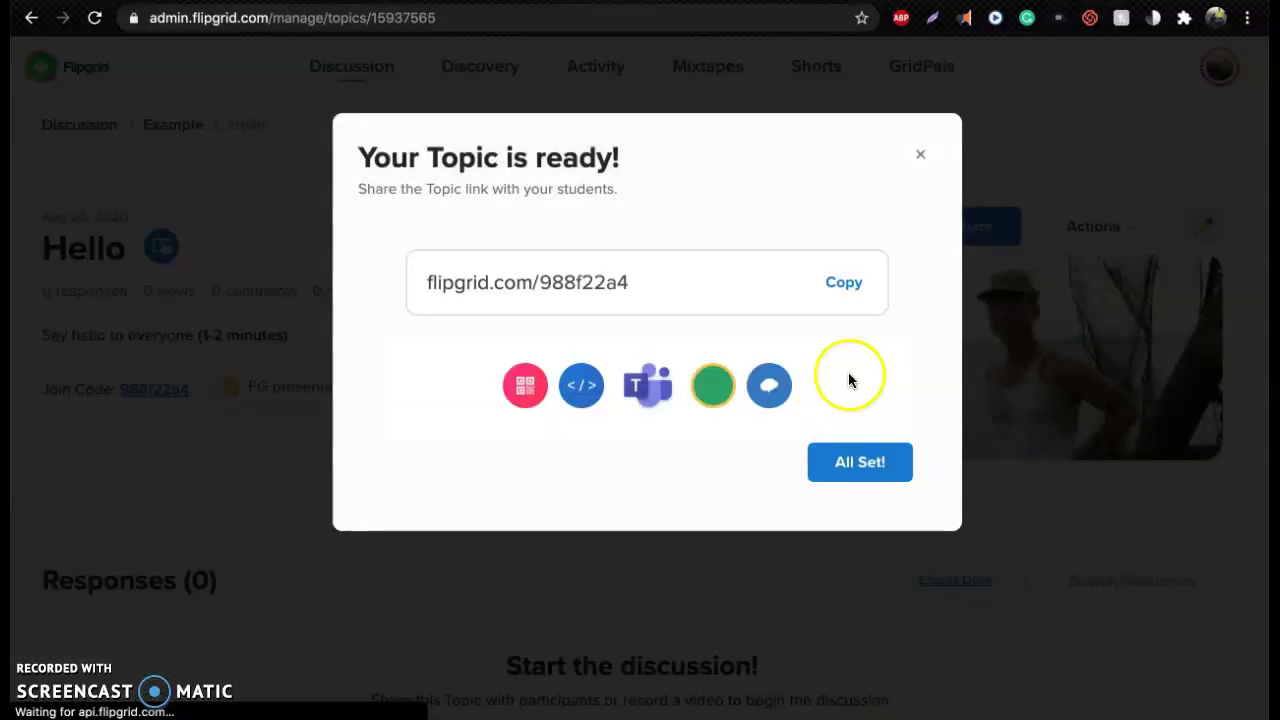
left_click(868, 466)
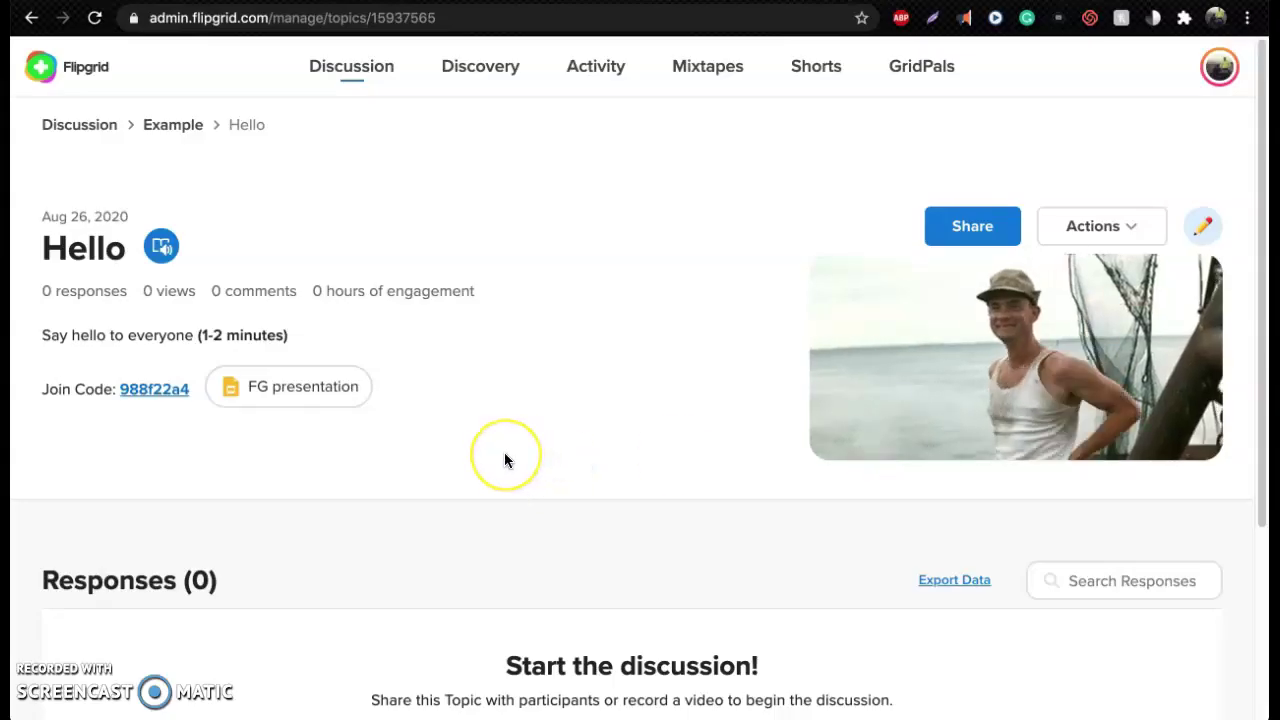
scroll(504, 452, "down", 1)
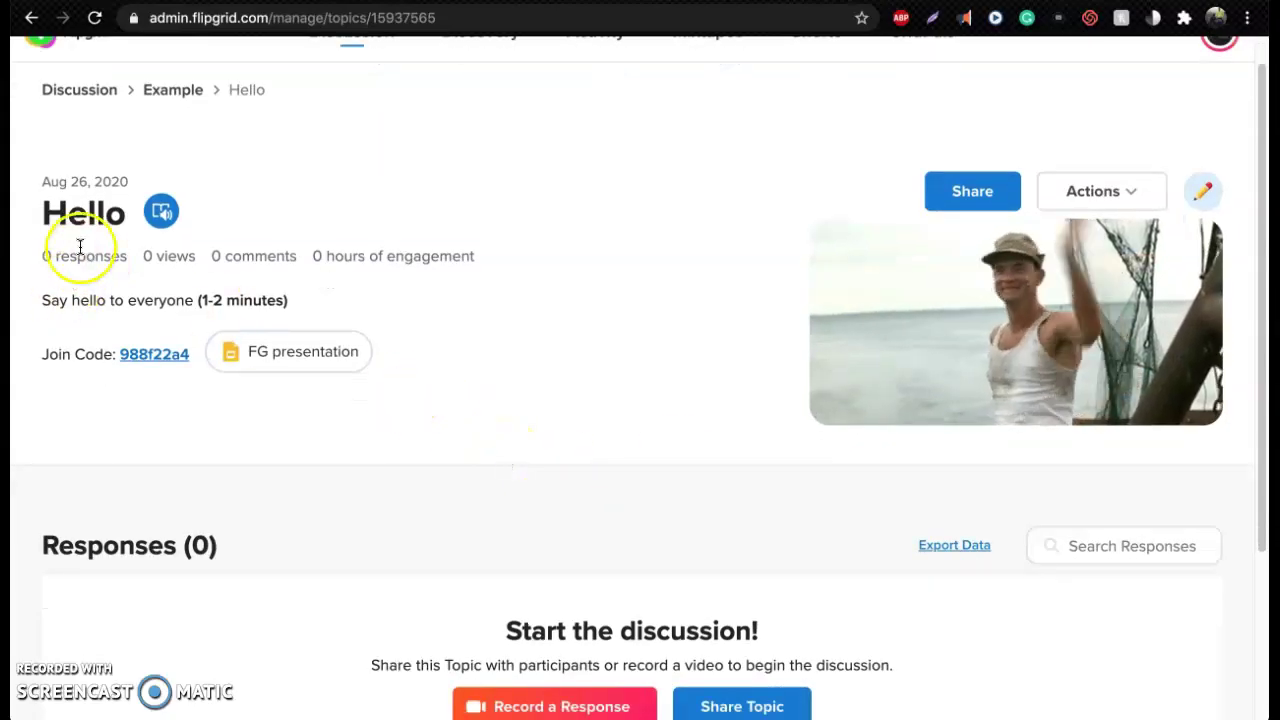
Review the topic prompt and open, then close, the attached FG presentation
left_click_drag(40, 298, 308, 306)
scroll(311, 309, "down", 2)
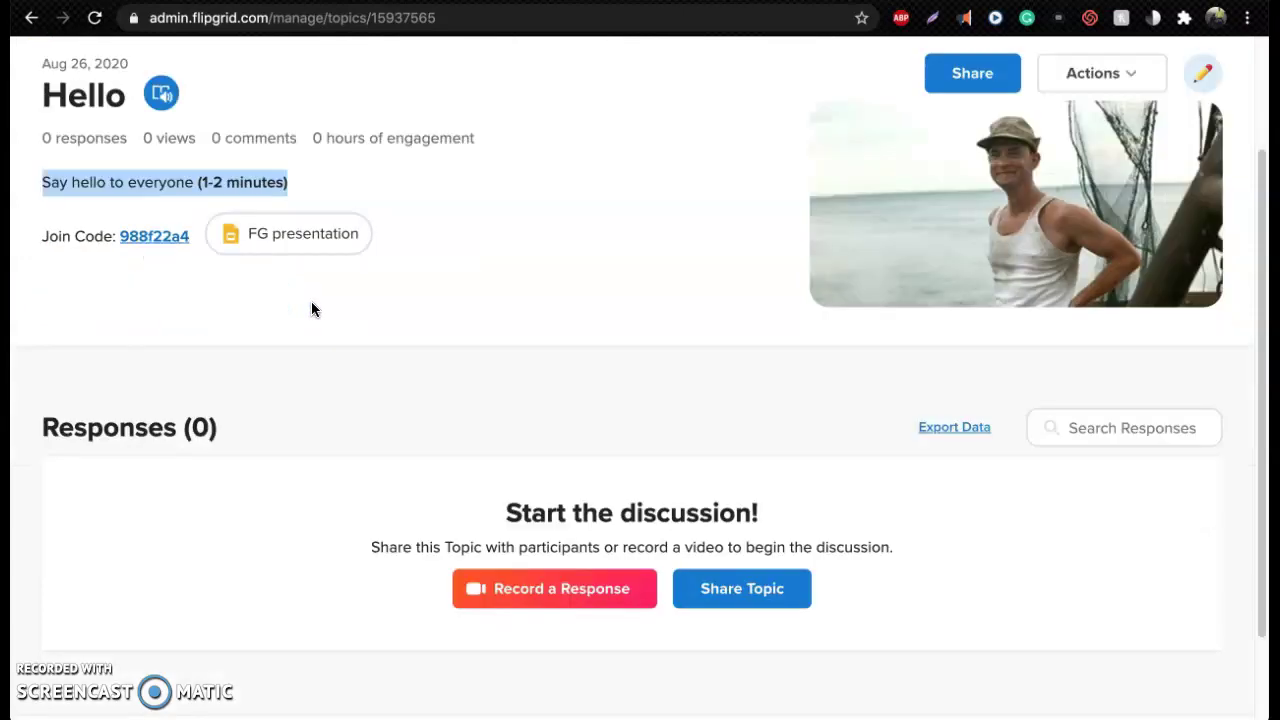
left_click(263, 236)
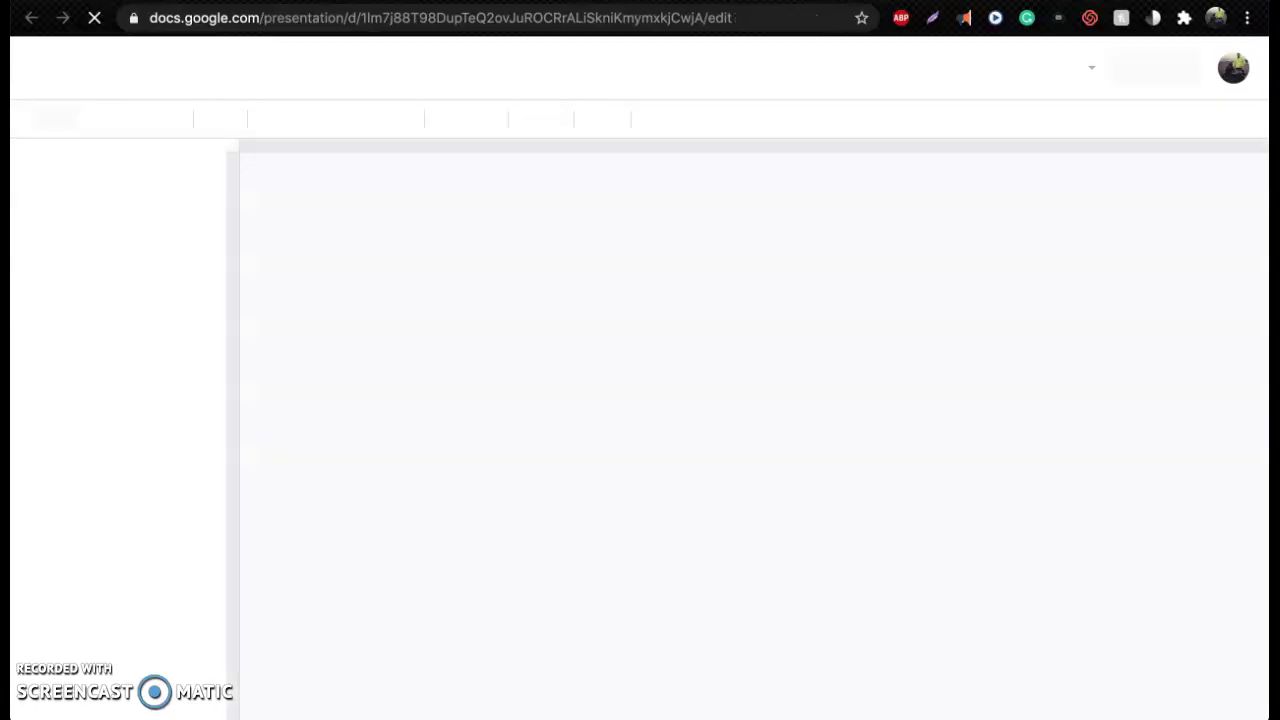
key("super+w")
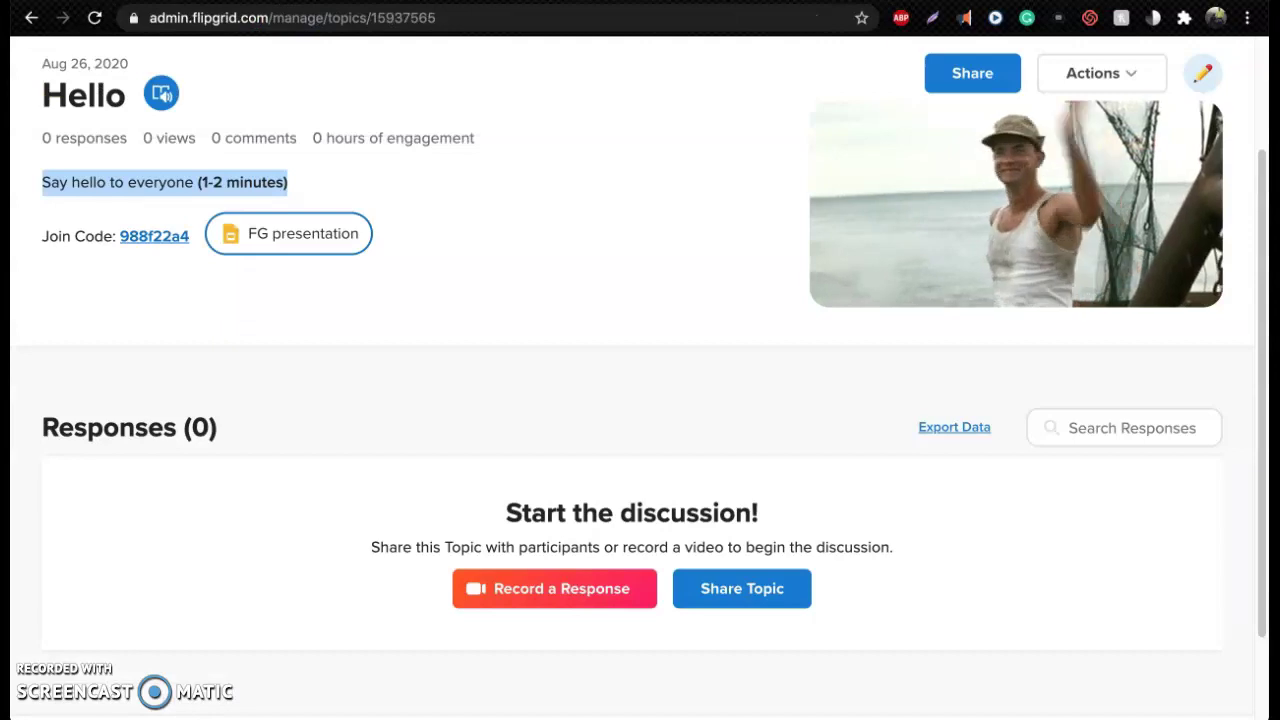
scroll(514, 436, "down", 1)
scroll(513, 436, "down", 1)
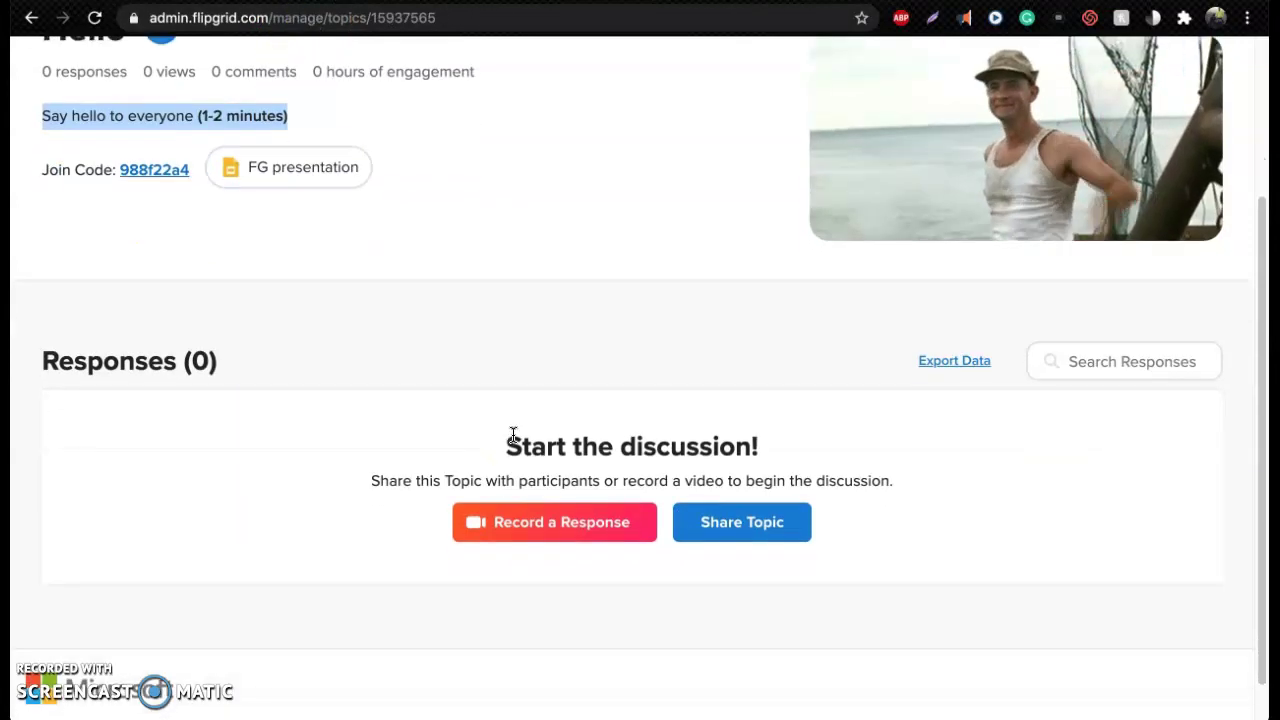
scroll(514, 455, "down", 1)
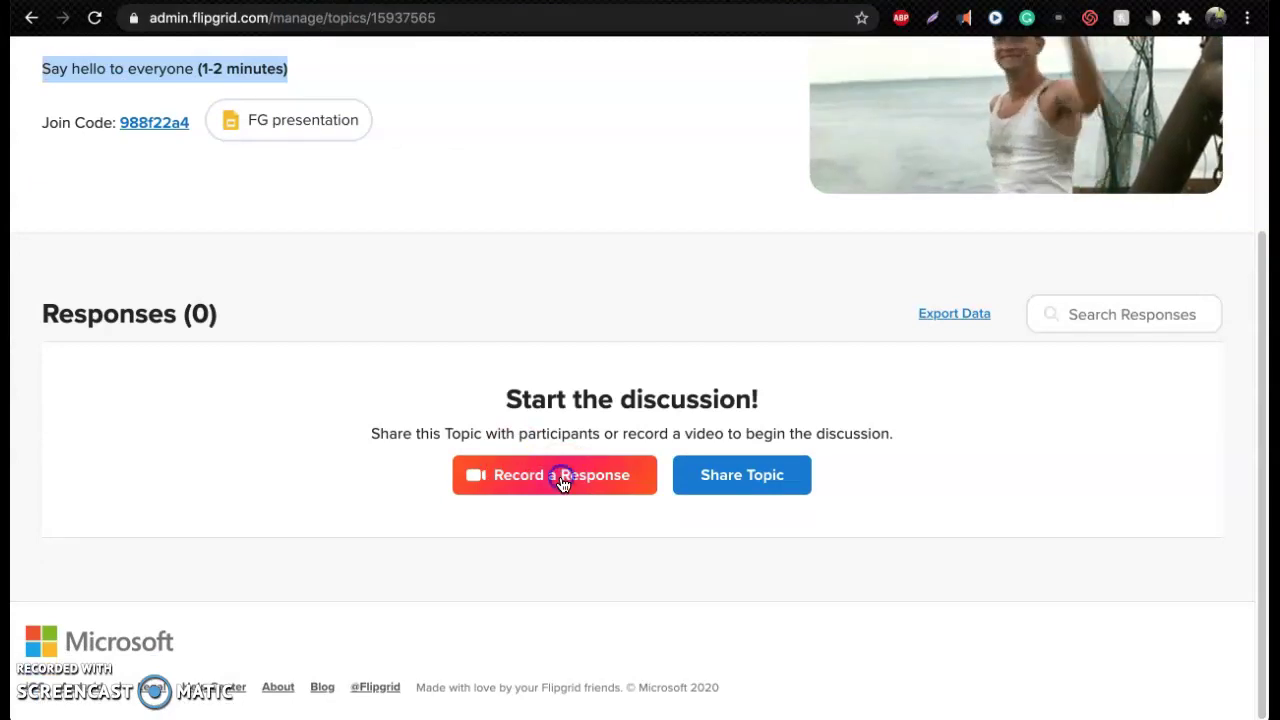
Open the response recorder and bring up its Effects filter choices
left_click(562, 476)
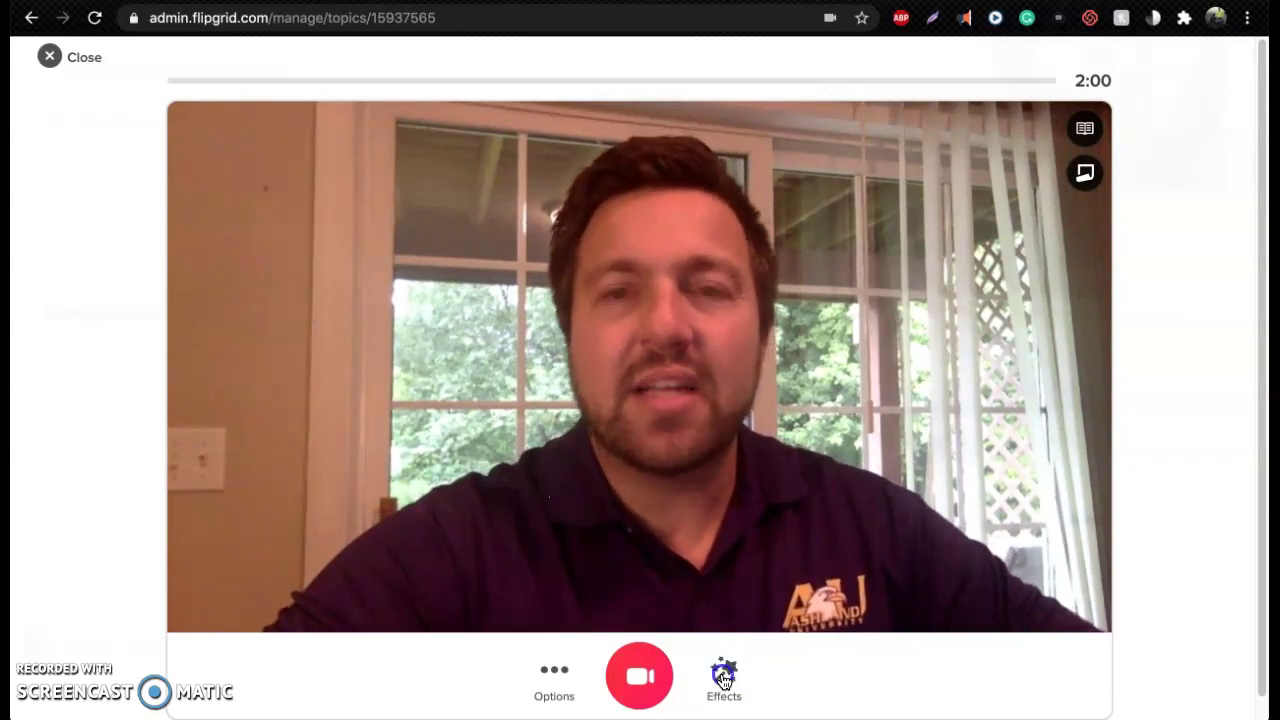
left_click(724, 680)
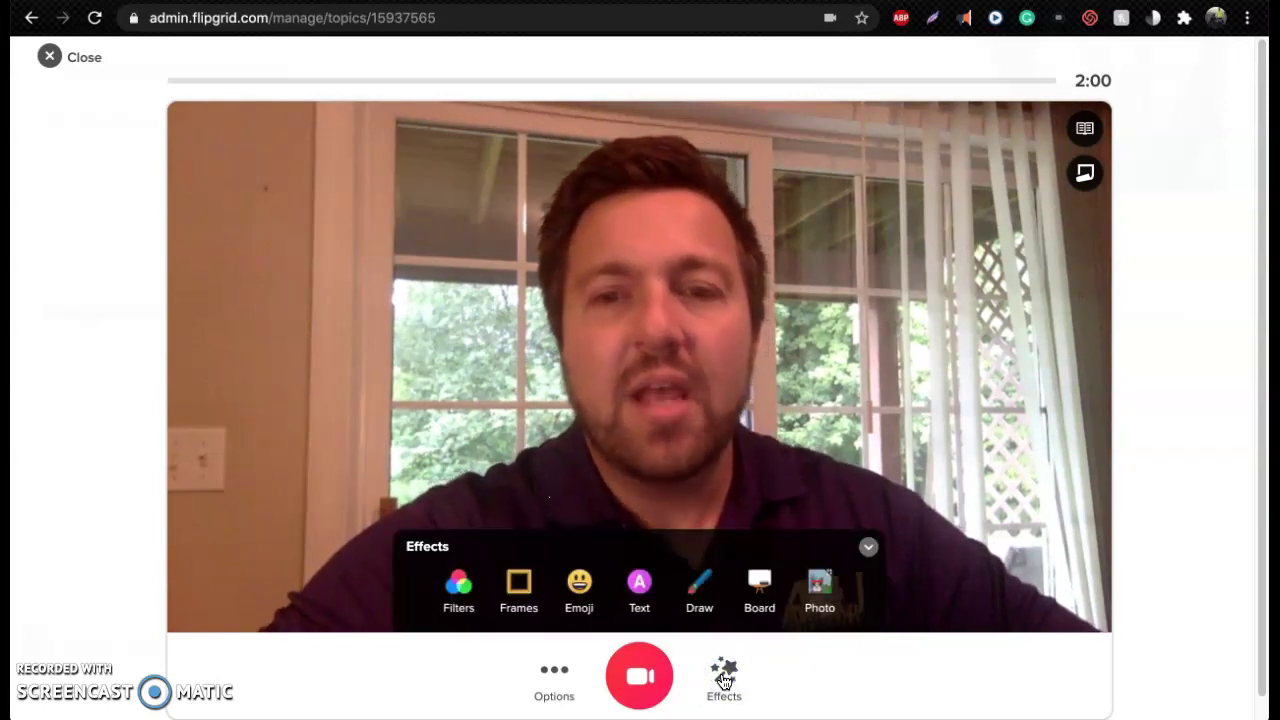
left_click(460, 596)
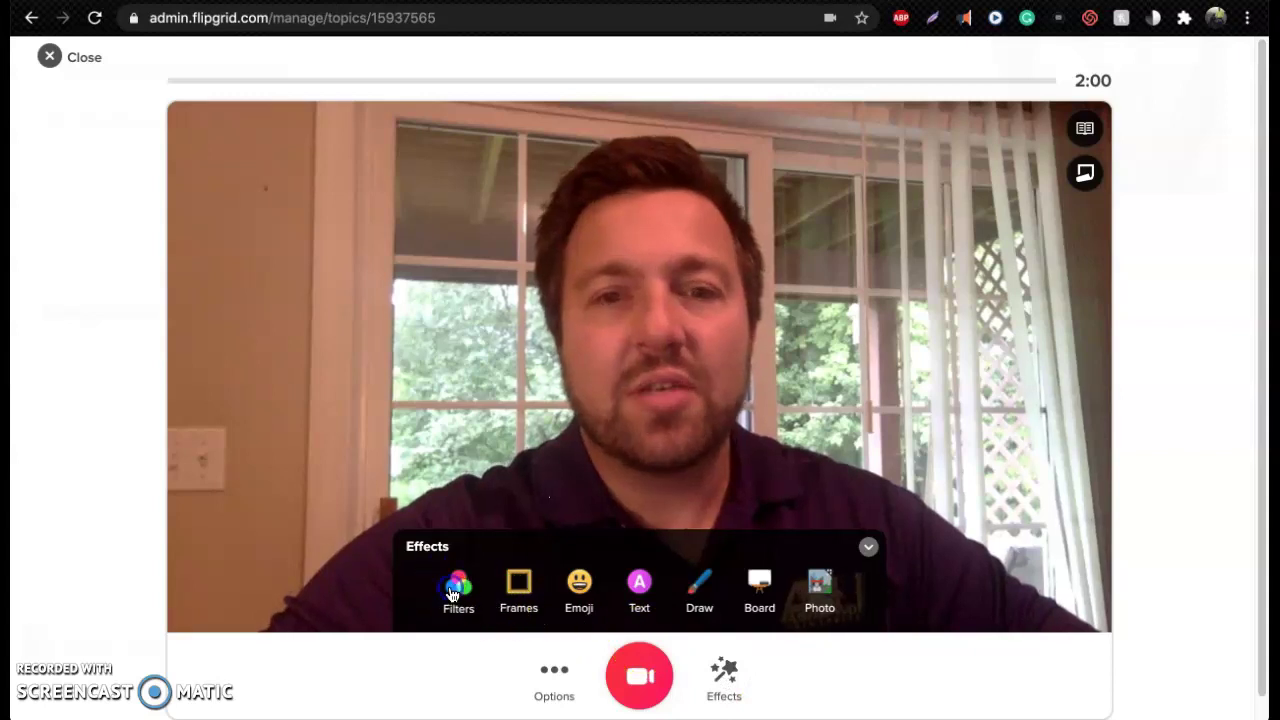
Try green, brown, red, green monster and white filters, then apply Black and White
left_click(605, 546)
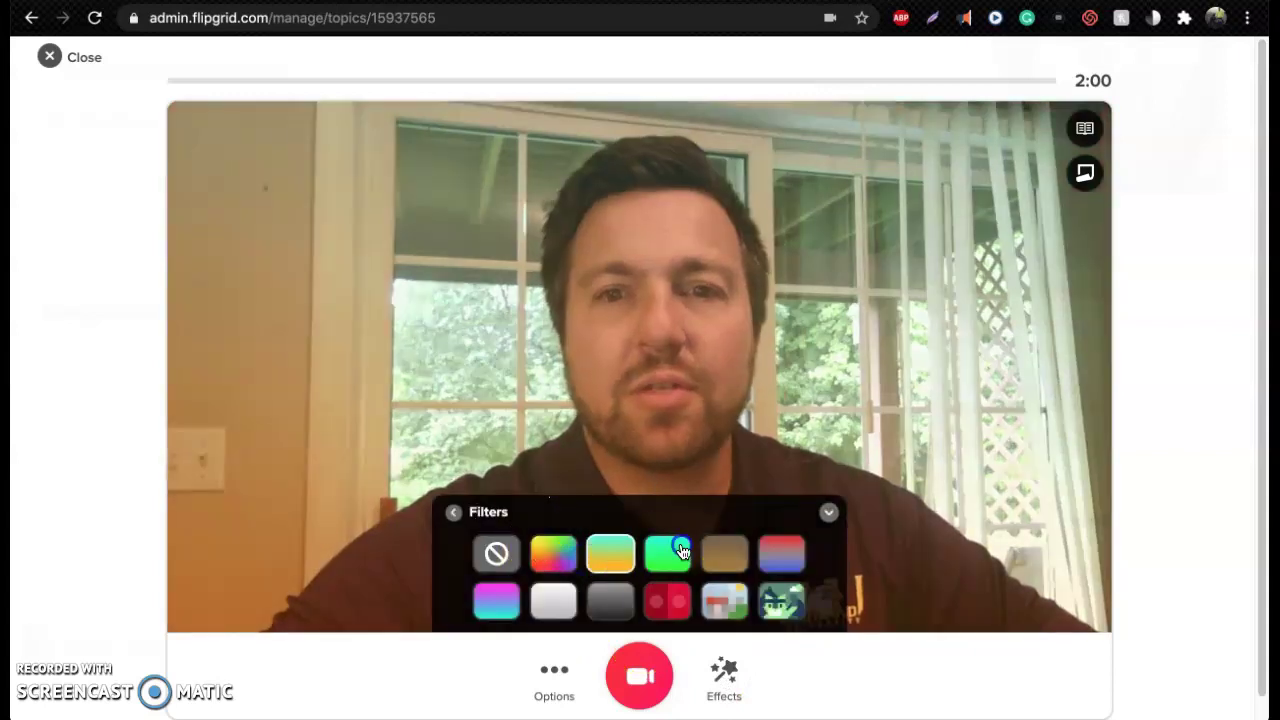
left_click(733, 548)
left_click(791, 557)
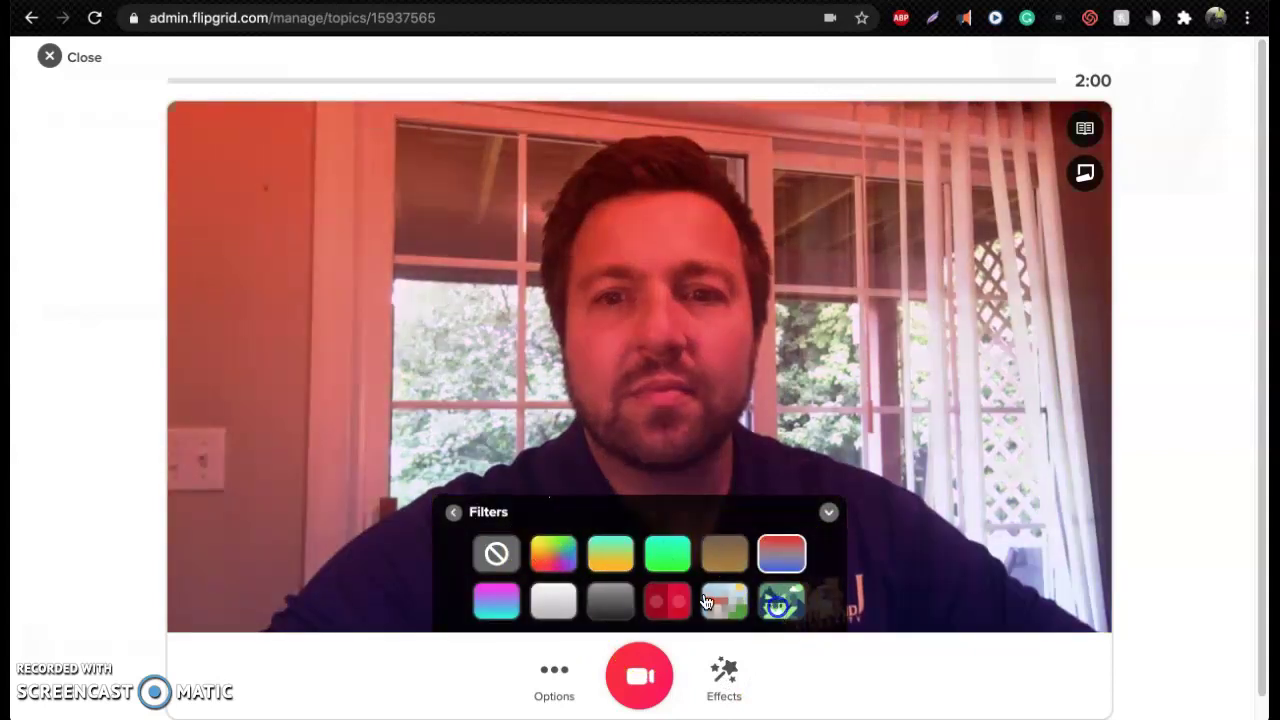
left_click(553, 600)
left_click(494, 556)
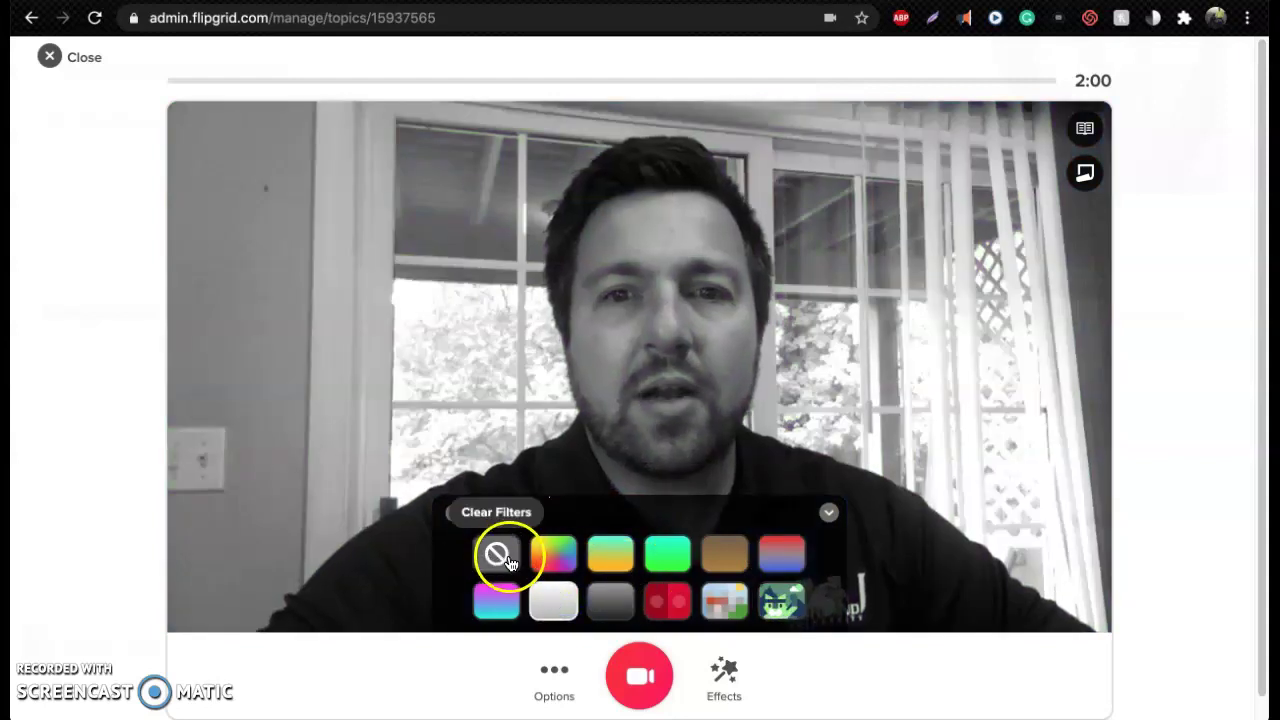
left_click(565, 600)
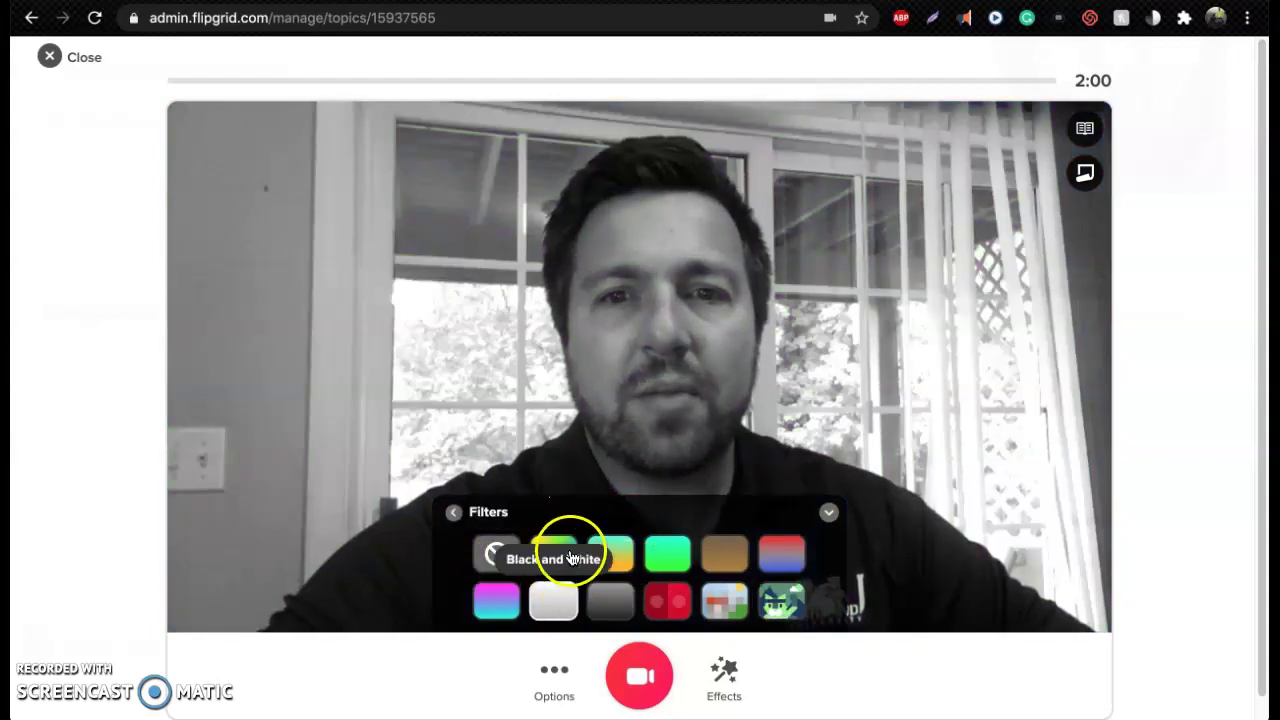
left_click(455, 513)
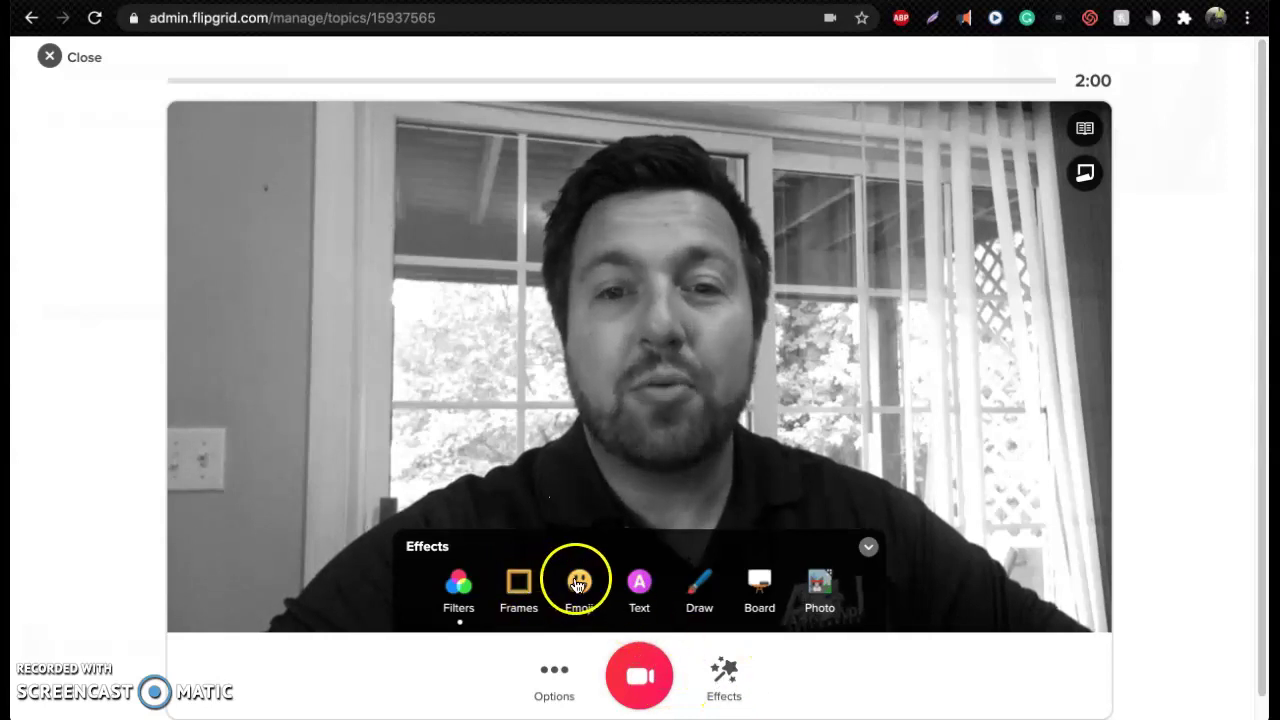
left_click(578, 585)
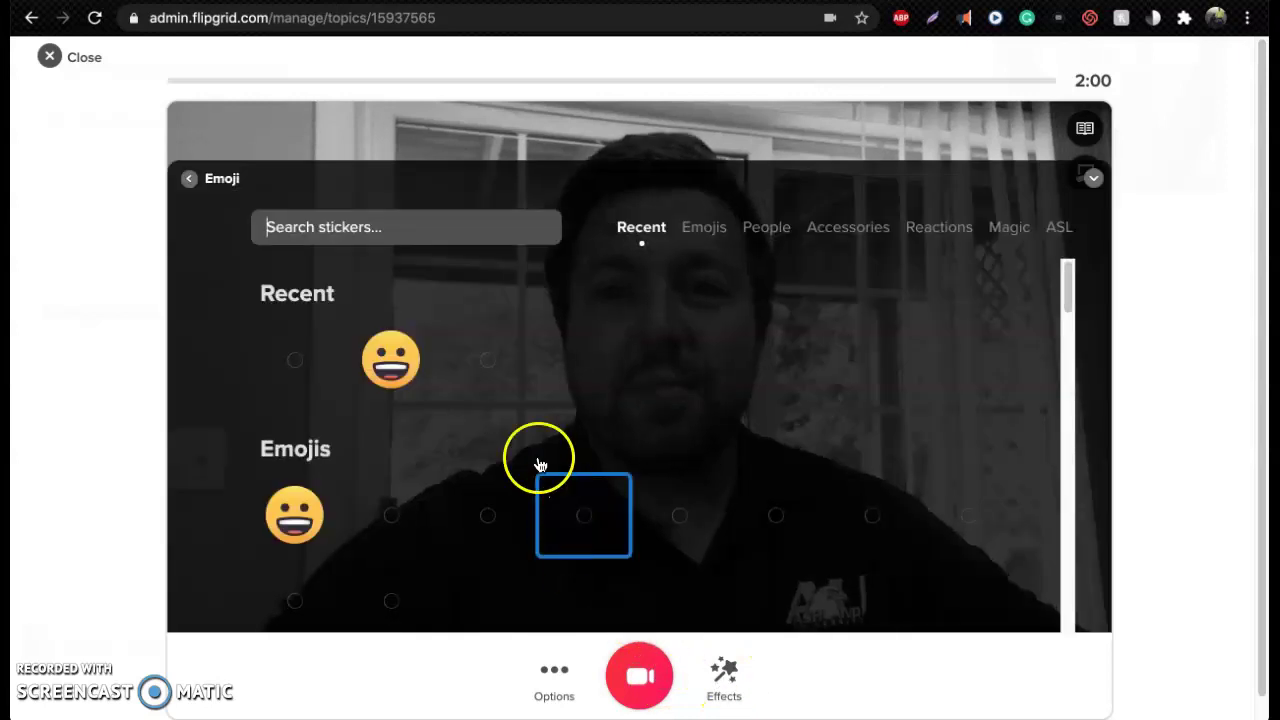
left_click(398, 368)
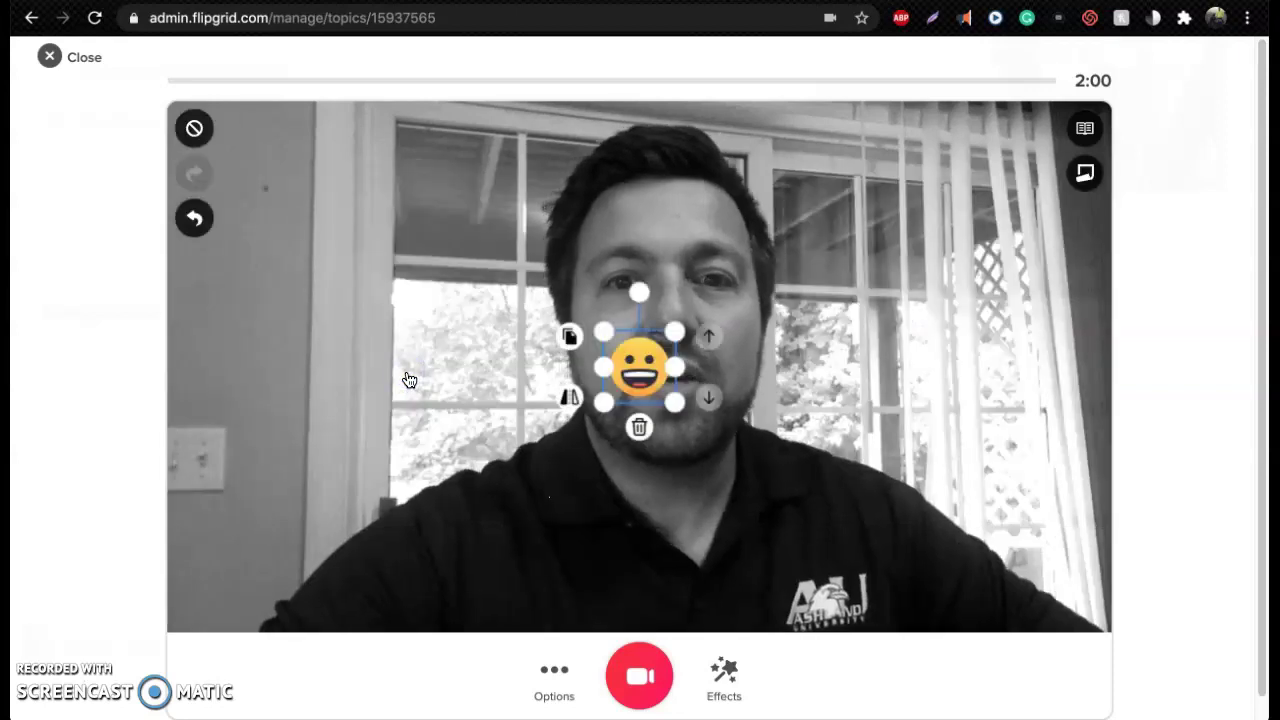
left_click_drag(604, 333, 523, 230)
left_click_drag(757, 437, 836, 516)
left_click_drag(721, 399, 689, 333)
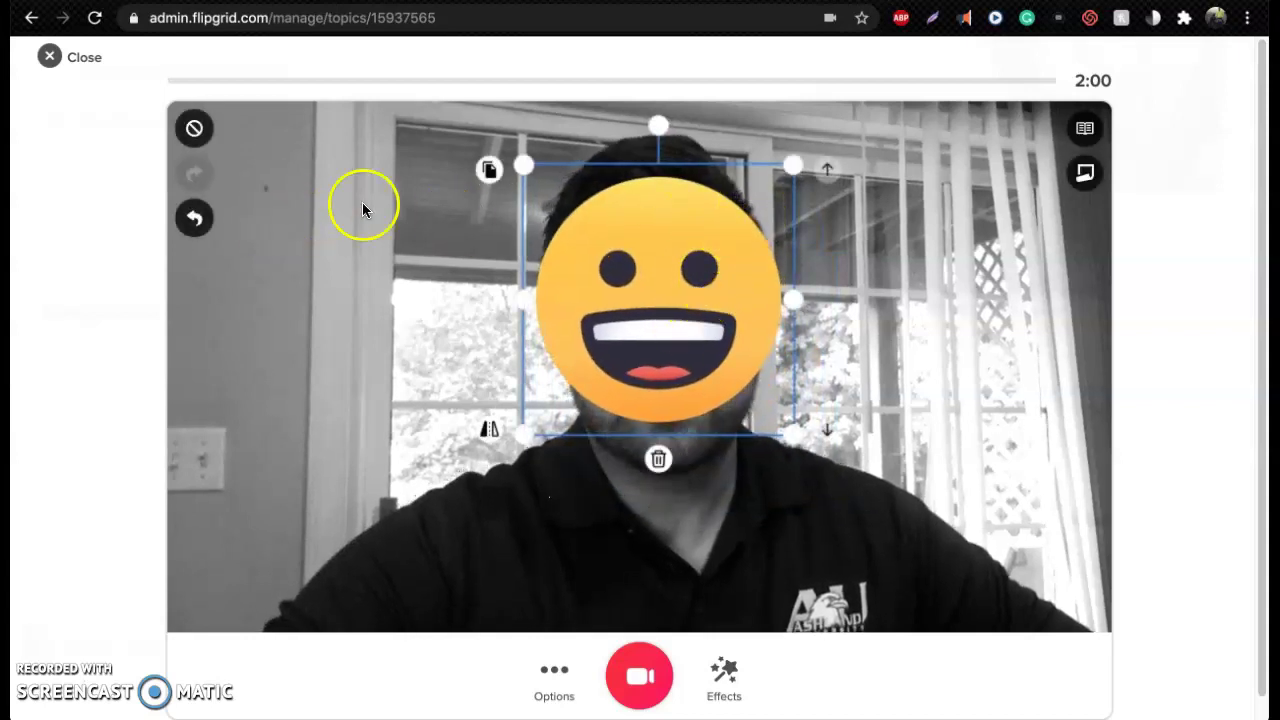
left_click(195, 132)
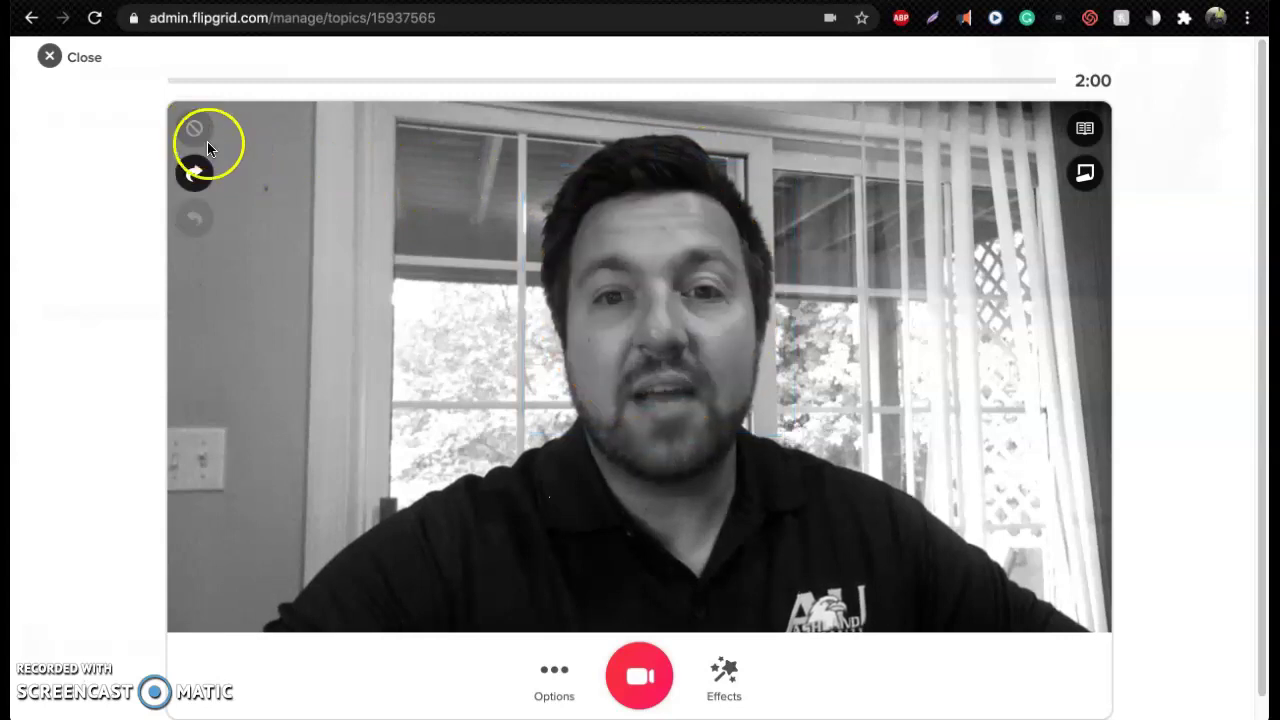
left_click(731, 680)
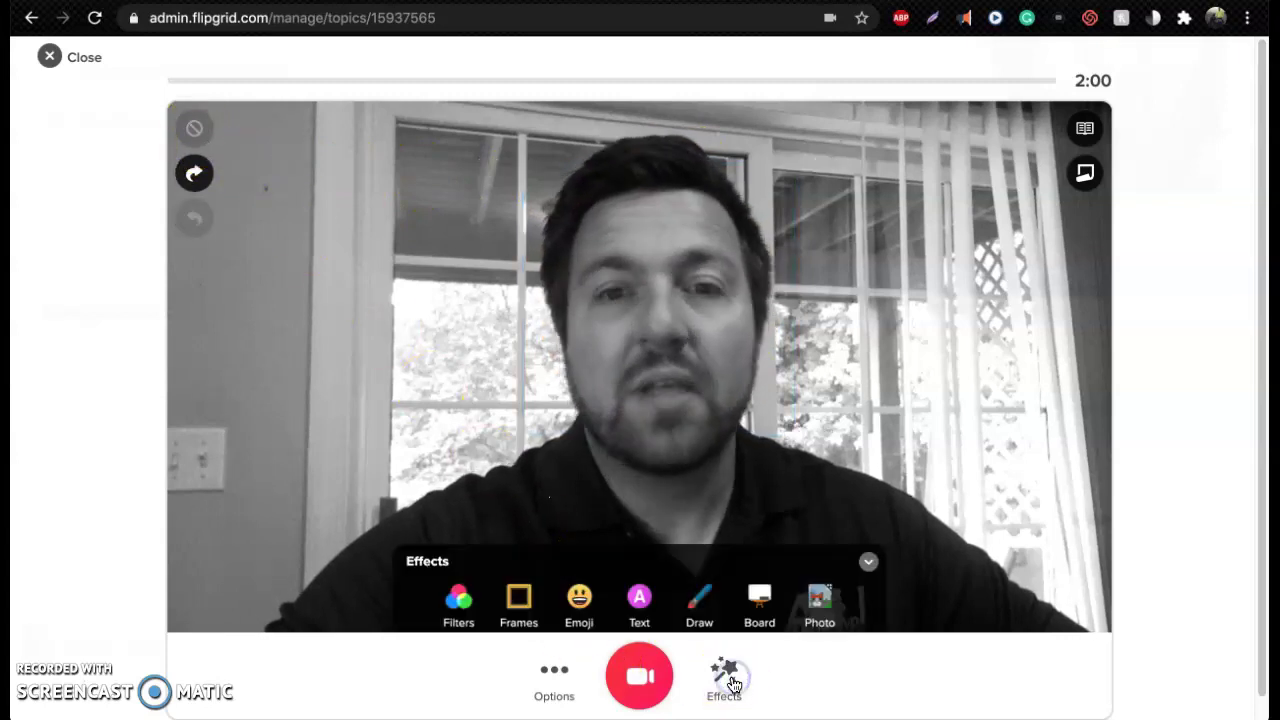
left_click(492, 440)
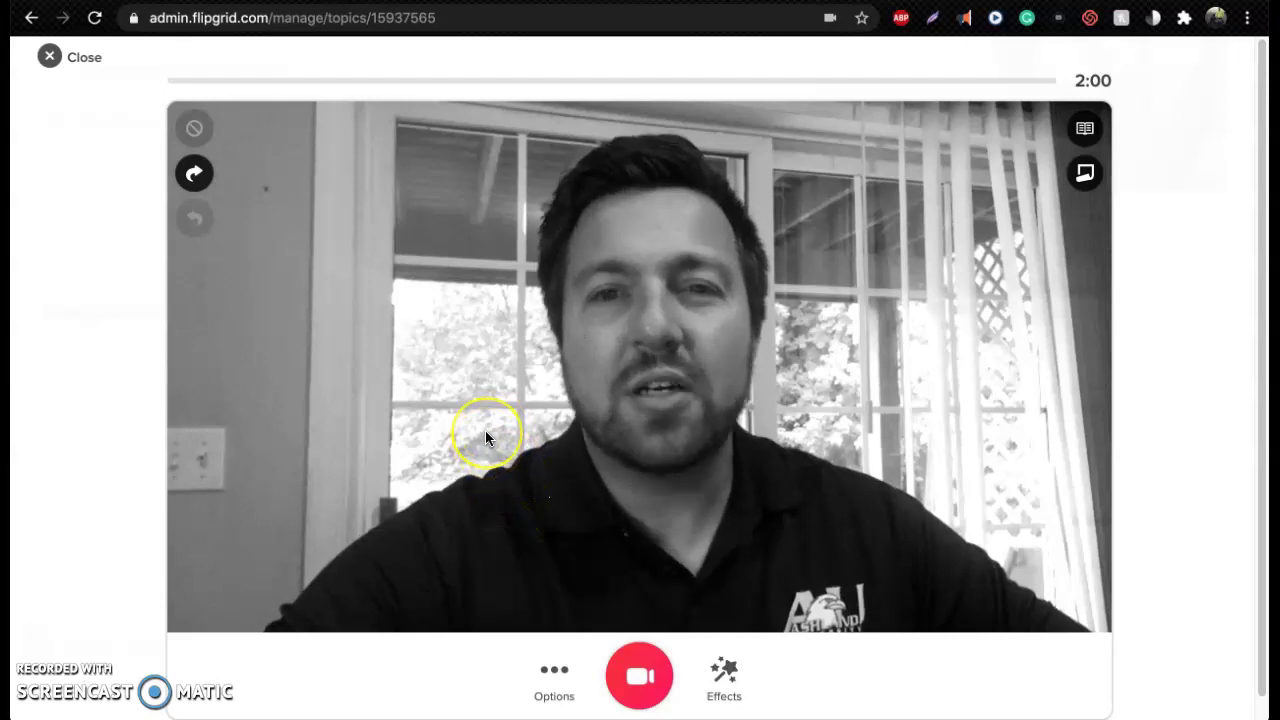
scroll(560, 478, "down", 3)
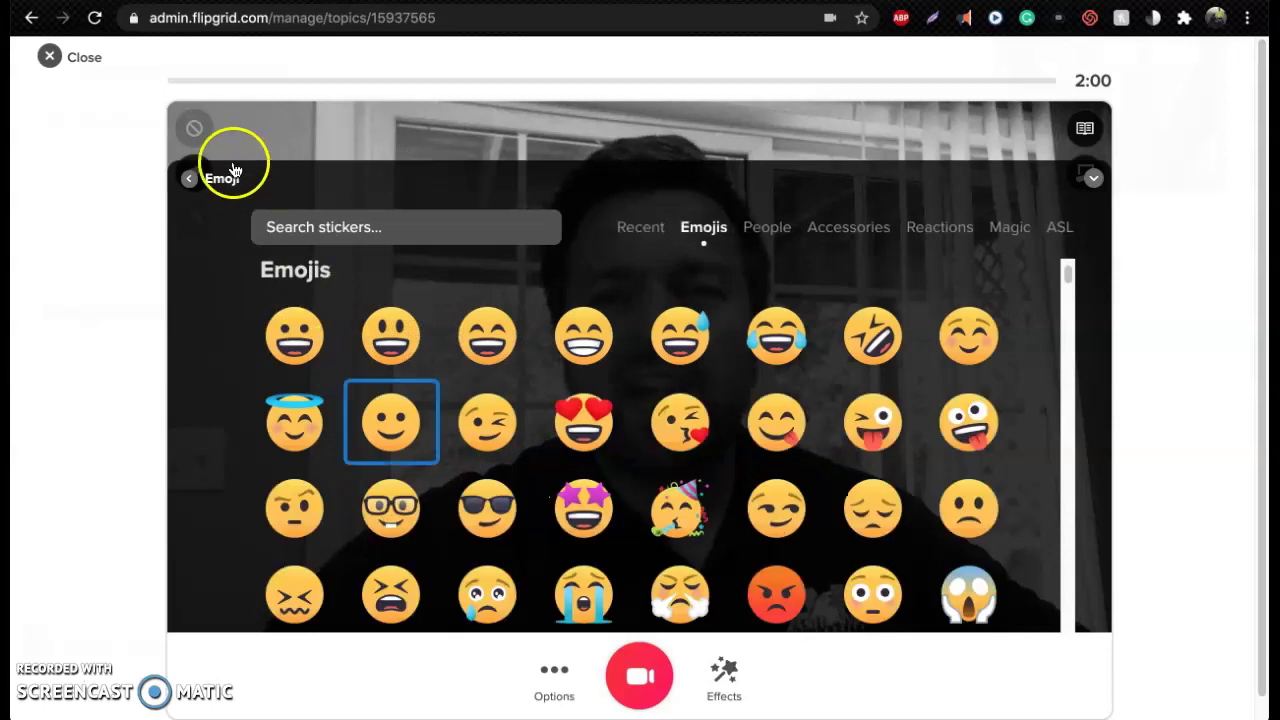
left_click(189, 182)
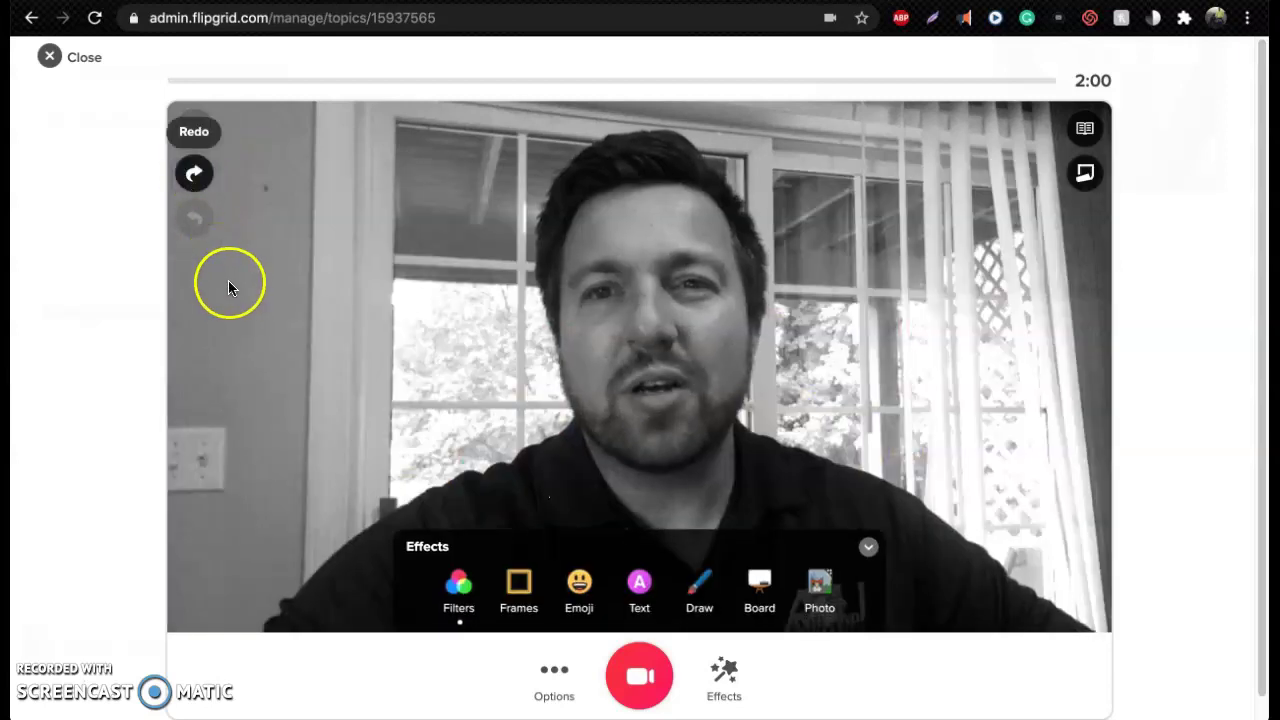
Draw a cyan arrow on the video, clear it, then display the topic card
left_click(699, 590)
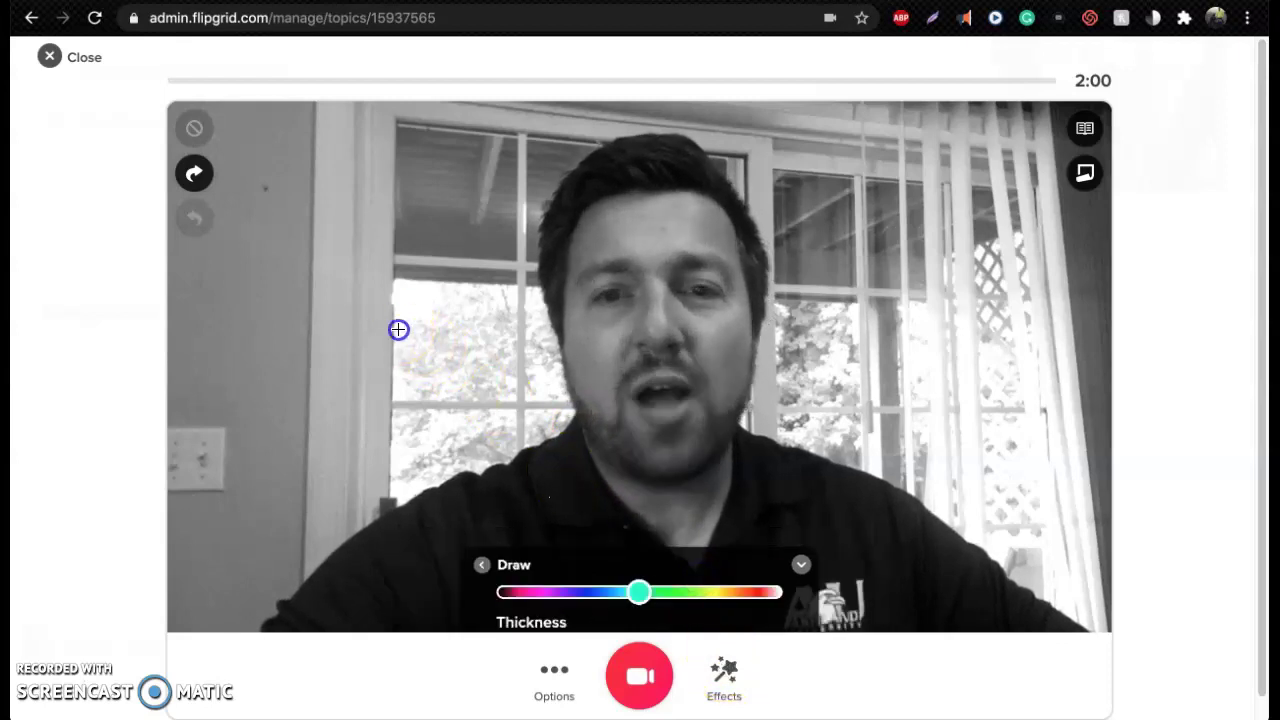
left_click_drag(398, 329, 491, 333)
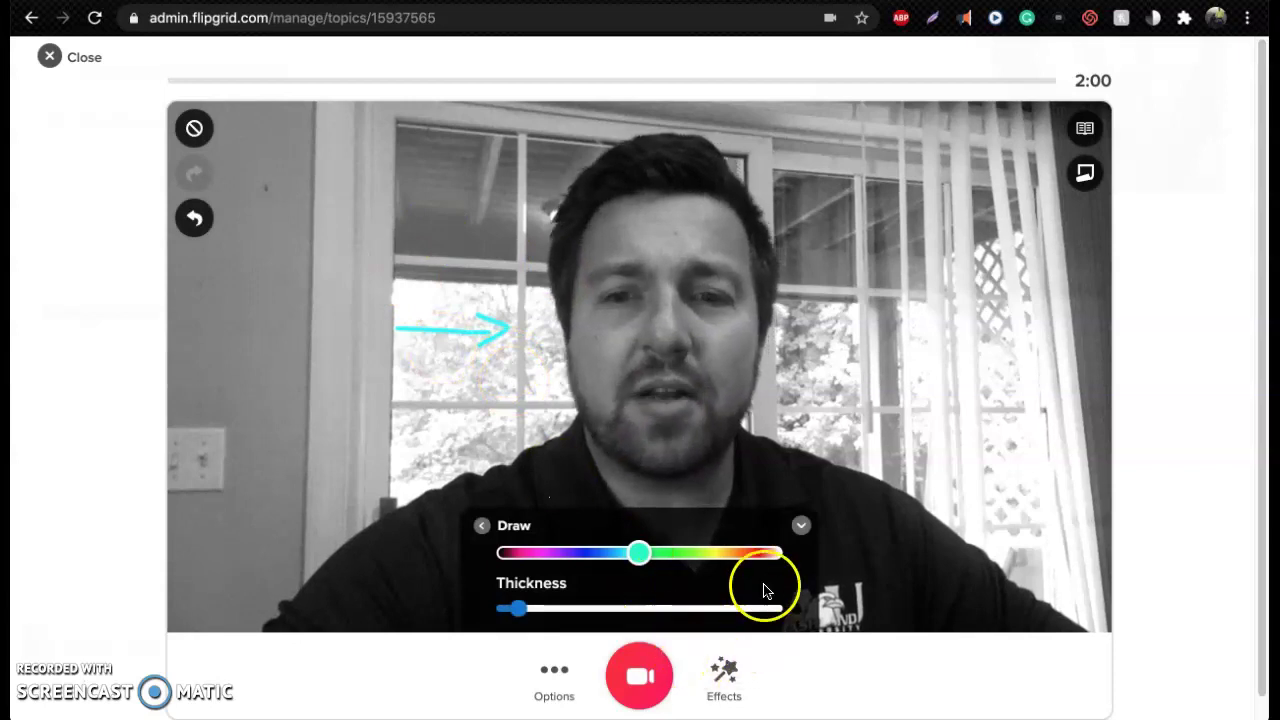
left_click(195, 134)
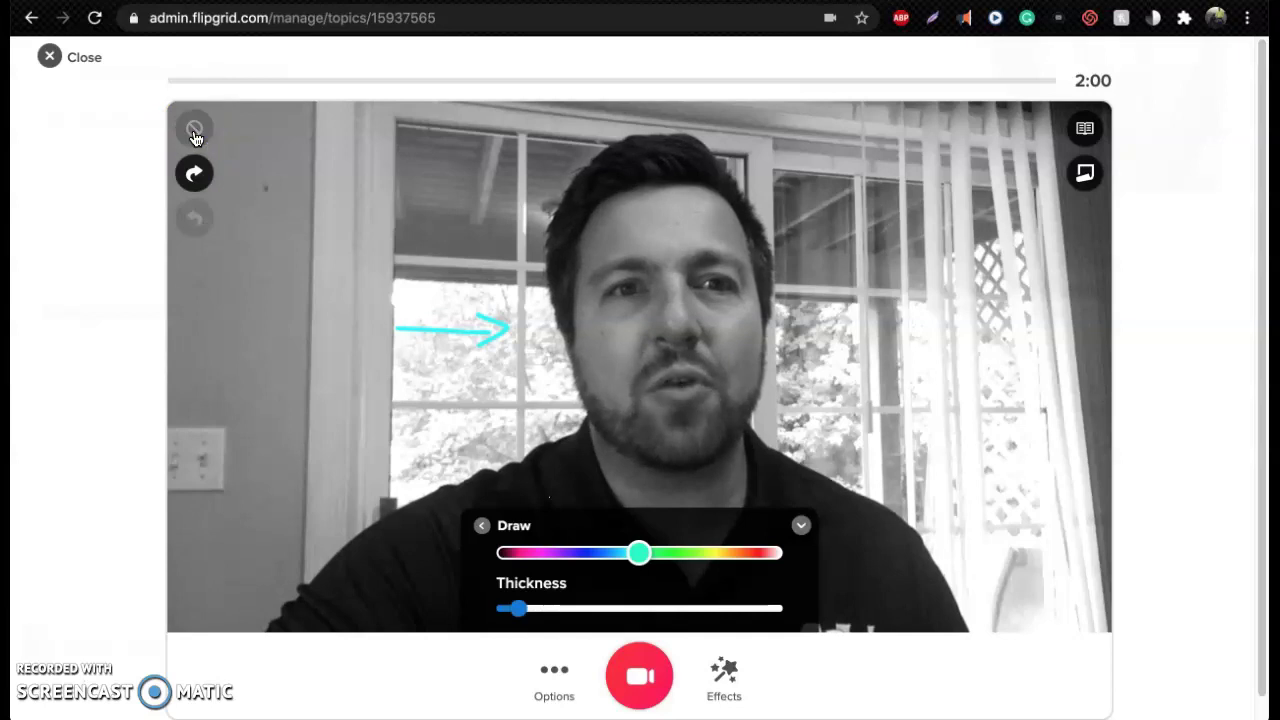
left_click(480, 528)
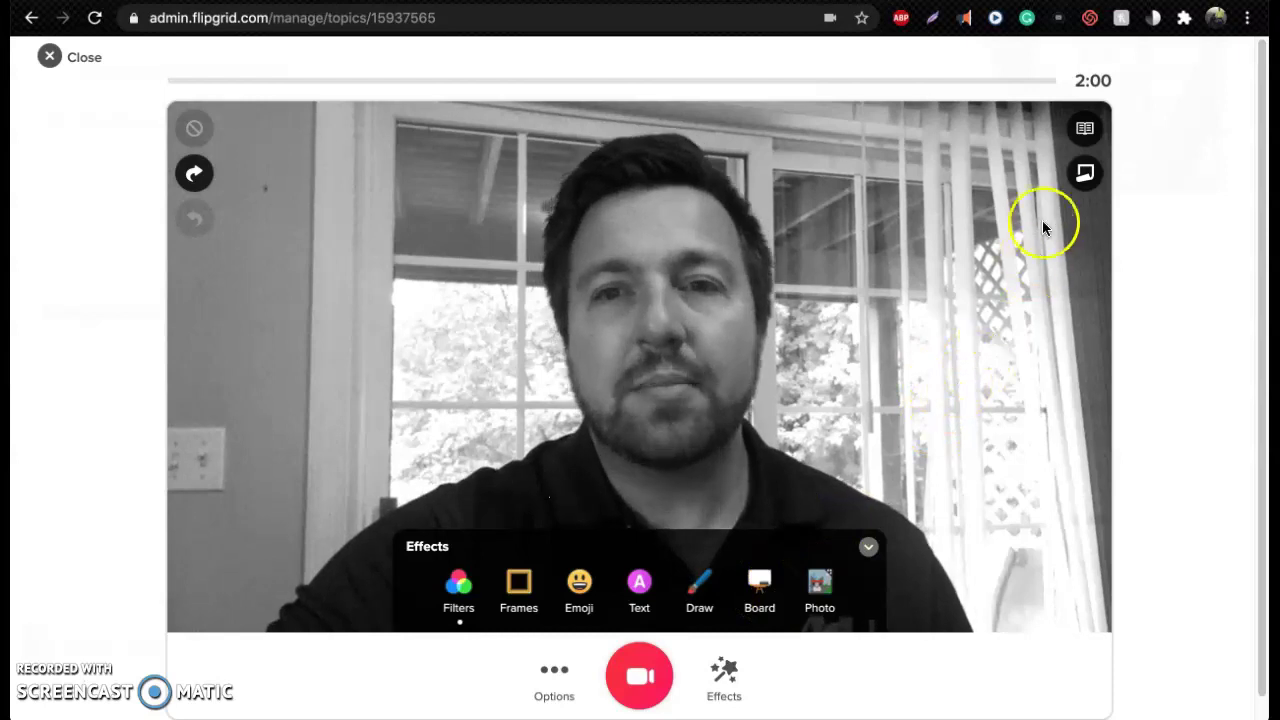
left_click(1088, 130)
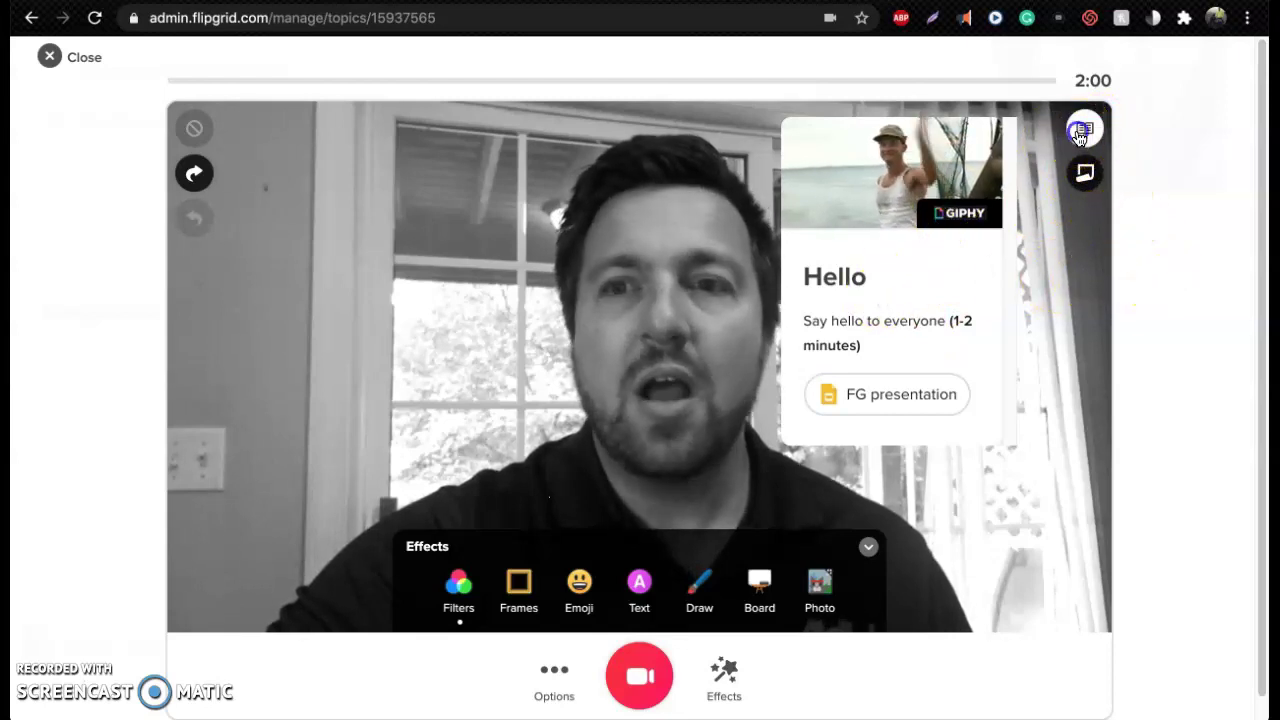
Hide the topic card, then open and close an empty sticky note
left_click(1086, 173)
left_click(1086, 175)
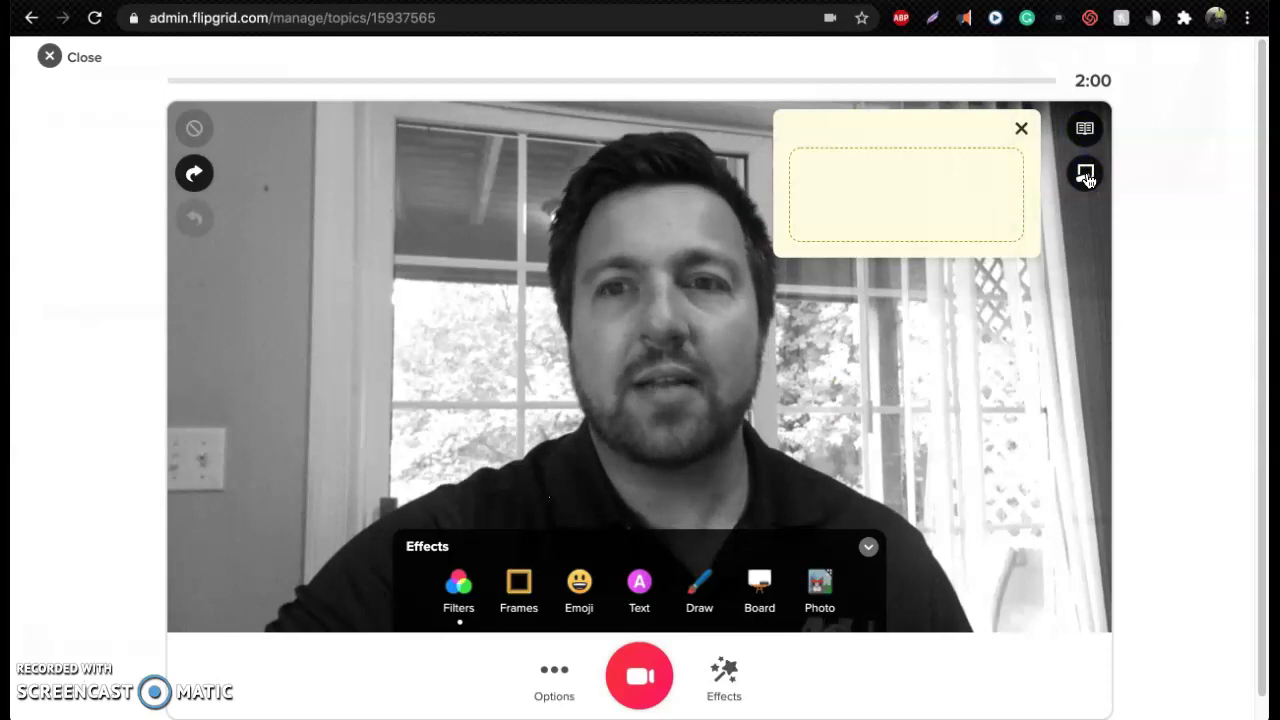
left_click(1022, 133)
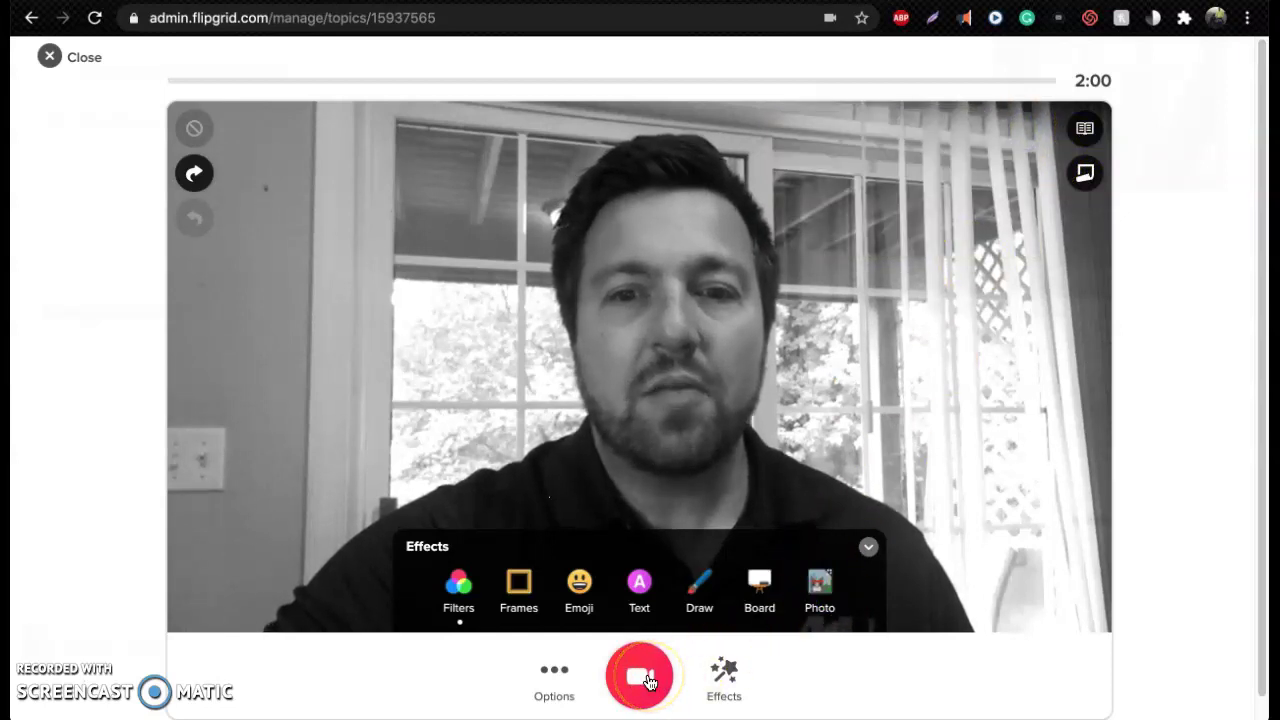
Record a short clip, pause it, and move on to the Review step
left_click(640, 677)
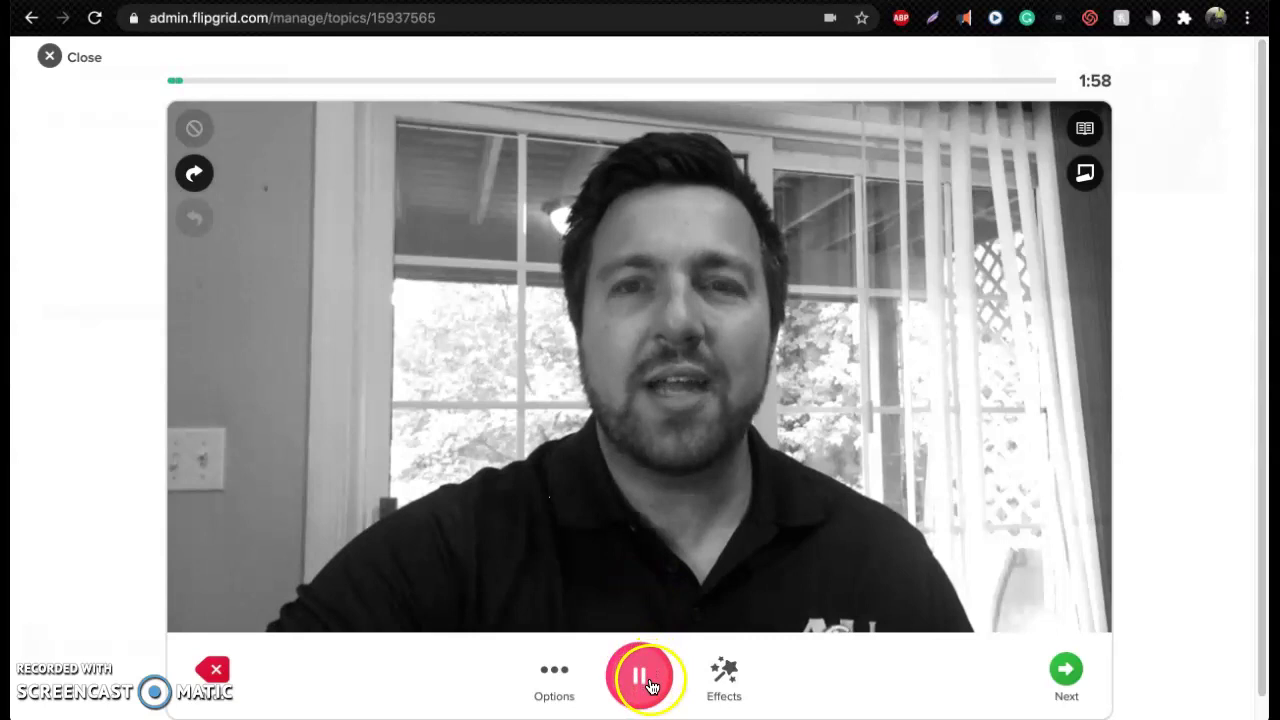
left_click(640, 677)
left_click(1070, 668)
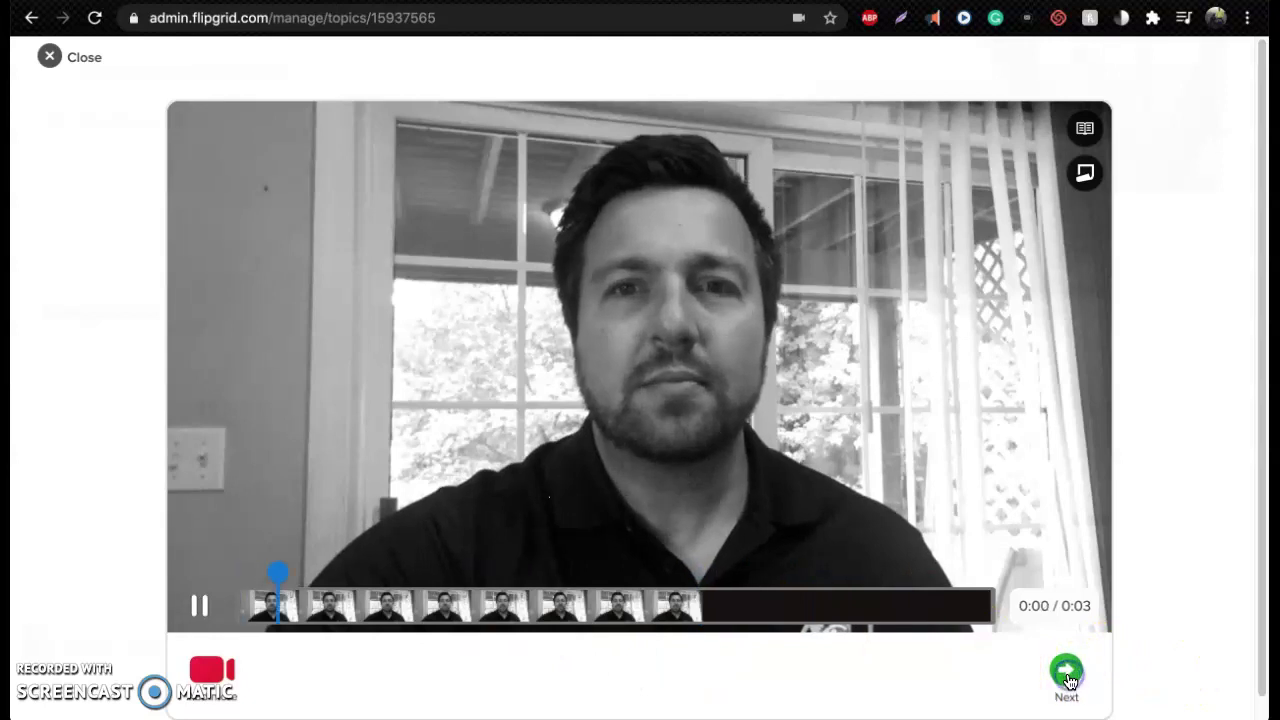
Take a cover selfie, discard and retake it, then continue to upload
left_click(1068, 678)
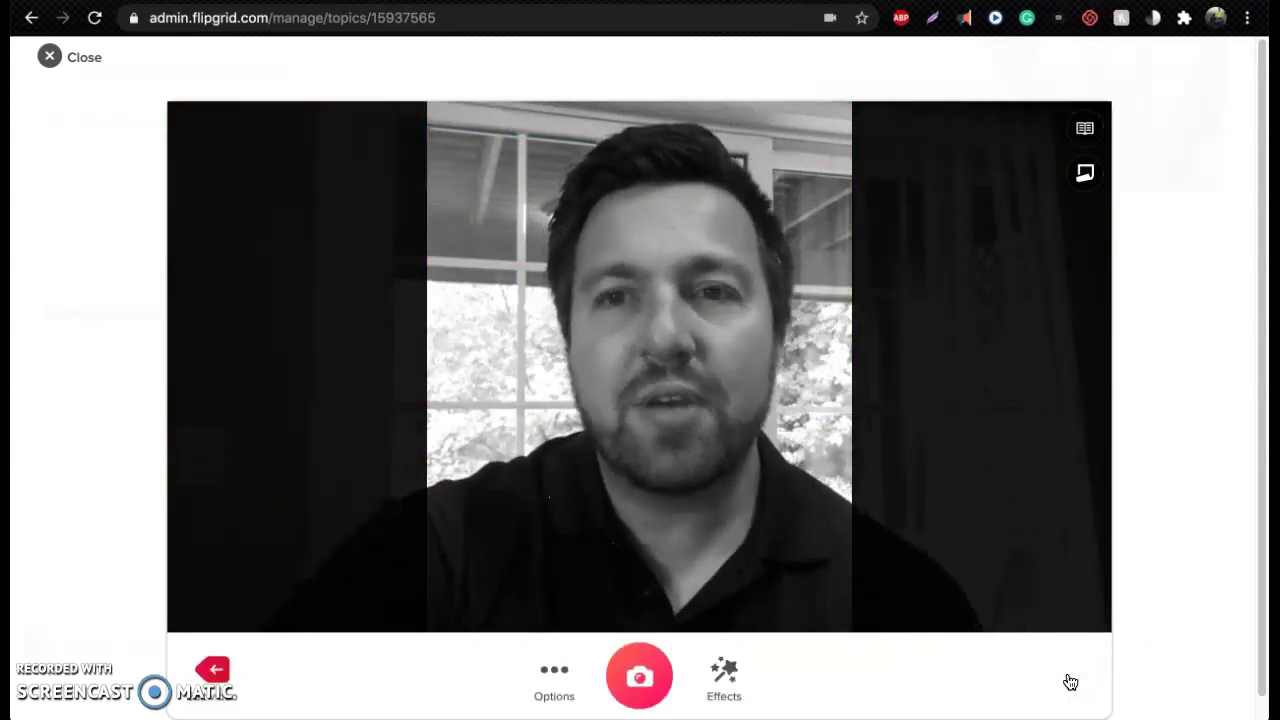
left_click(643, 679)
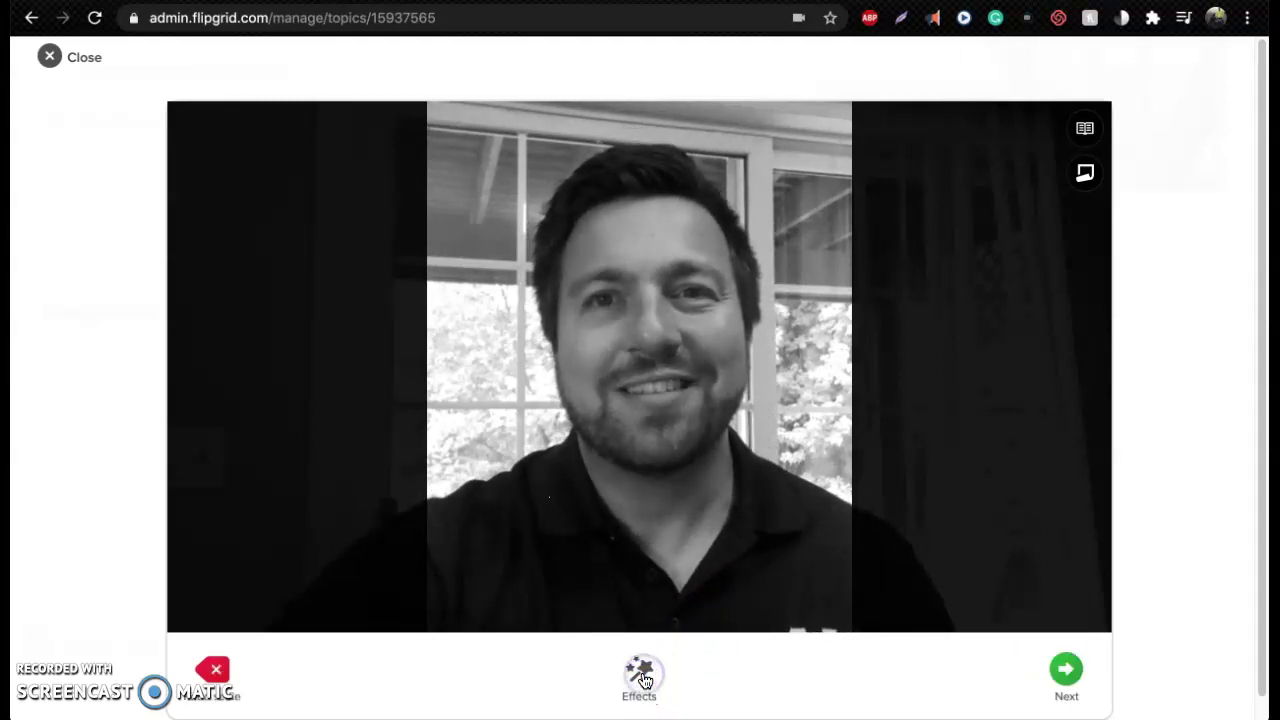
left_click(215, 669)
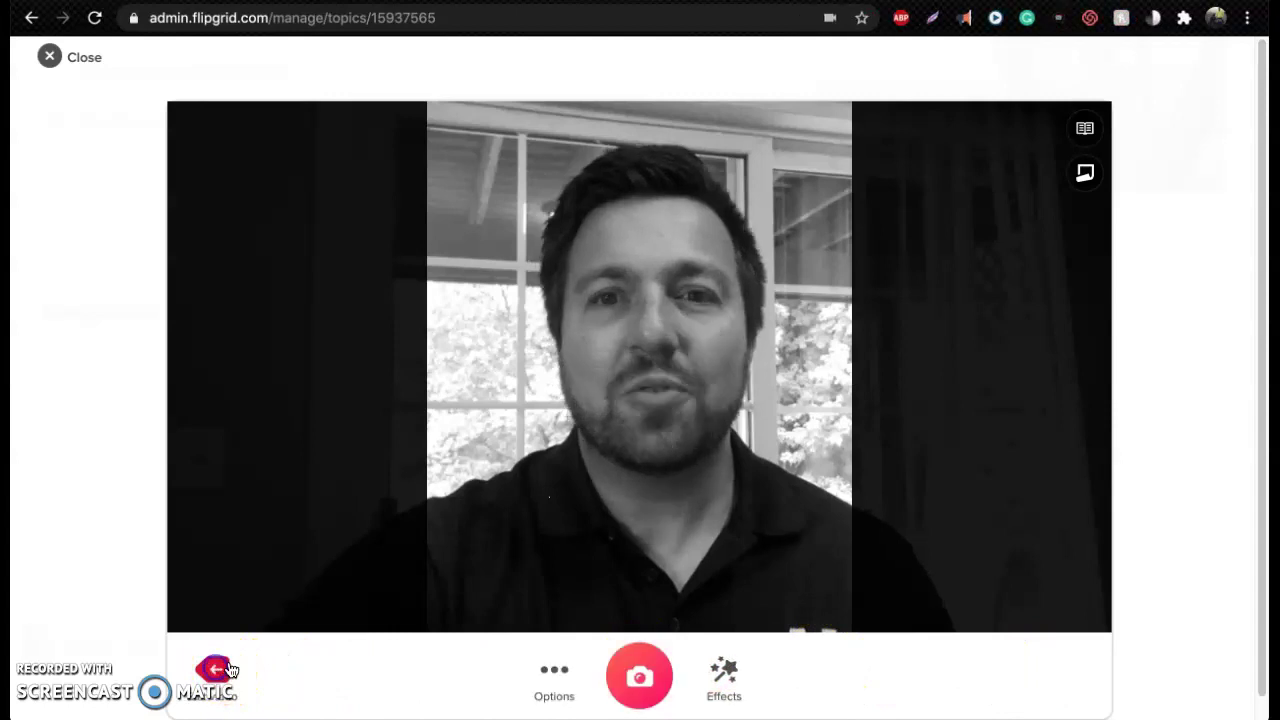
left_click(635, 676)
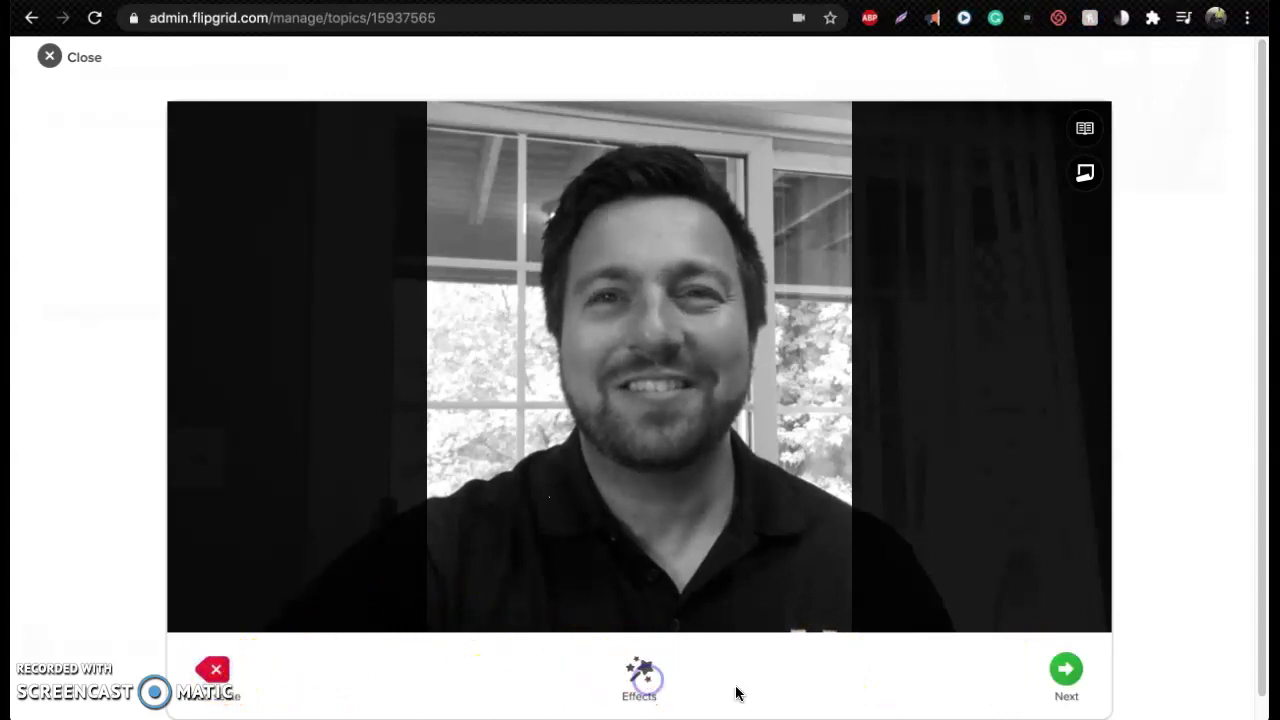
left_click(1078, 678)
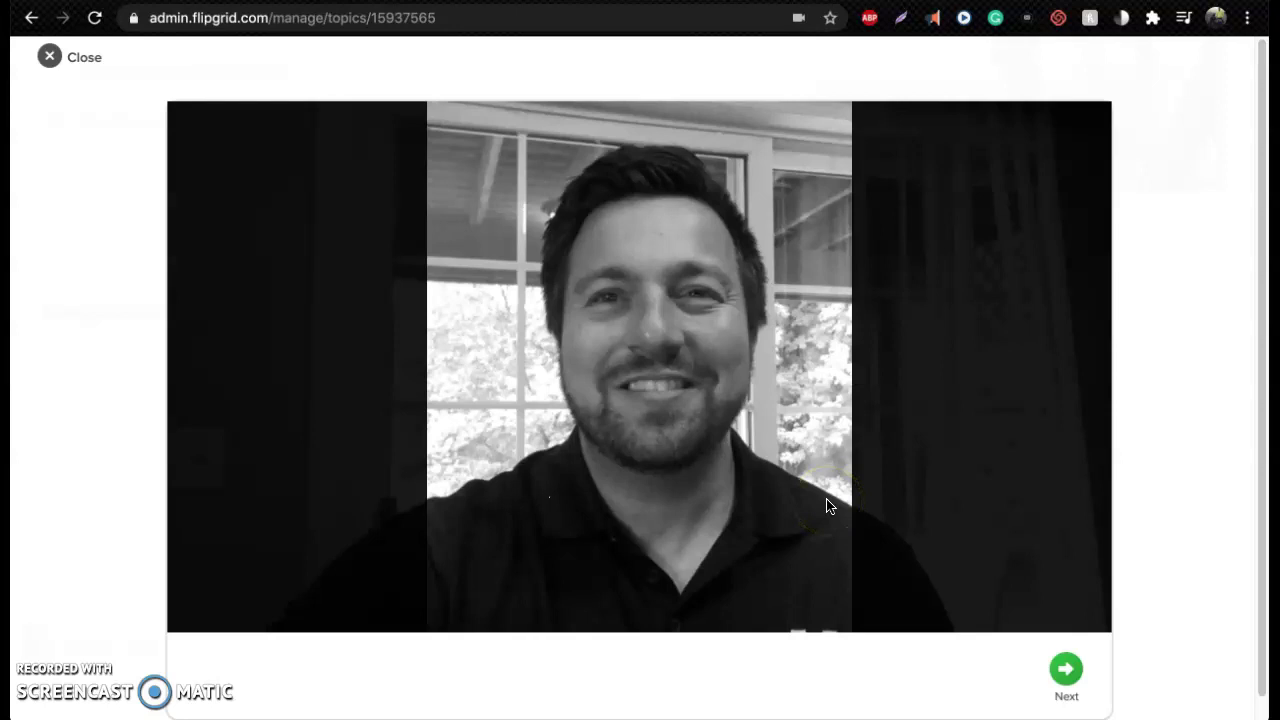
left_click(1066, 670)
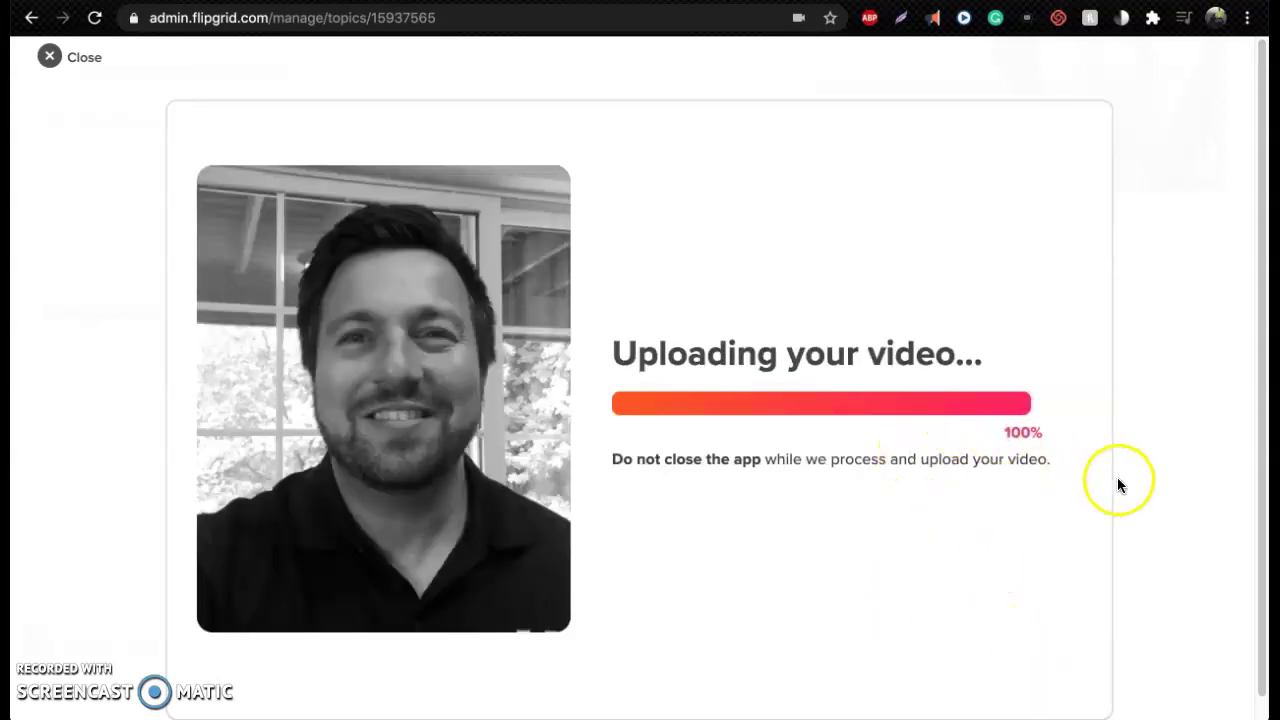
Submit the black-and-white response and finish on the Success screen
left_click(986, 649)
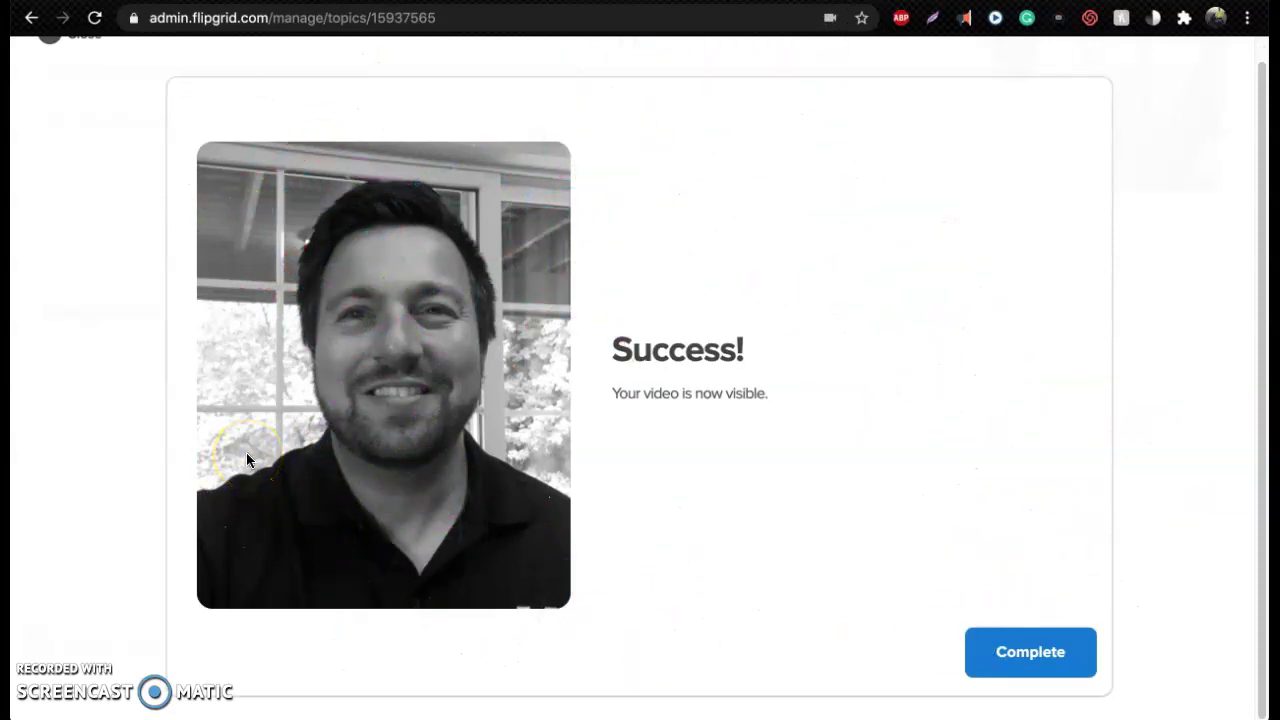
left_click(1008, 645)
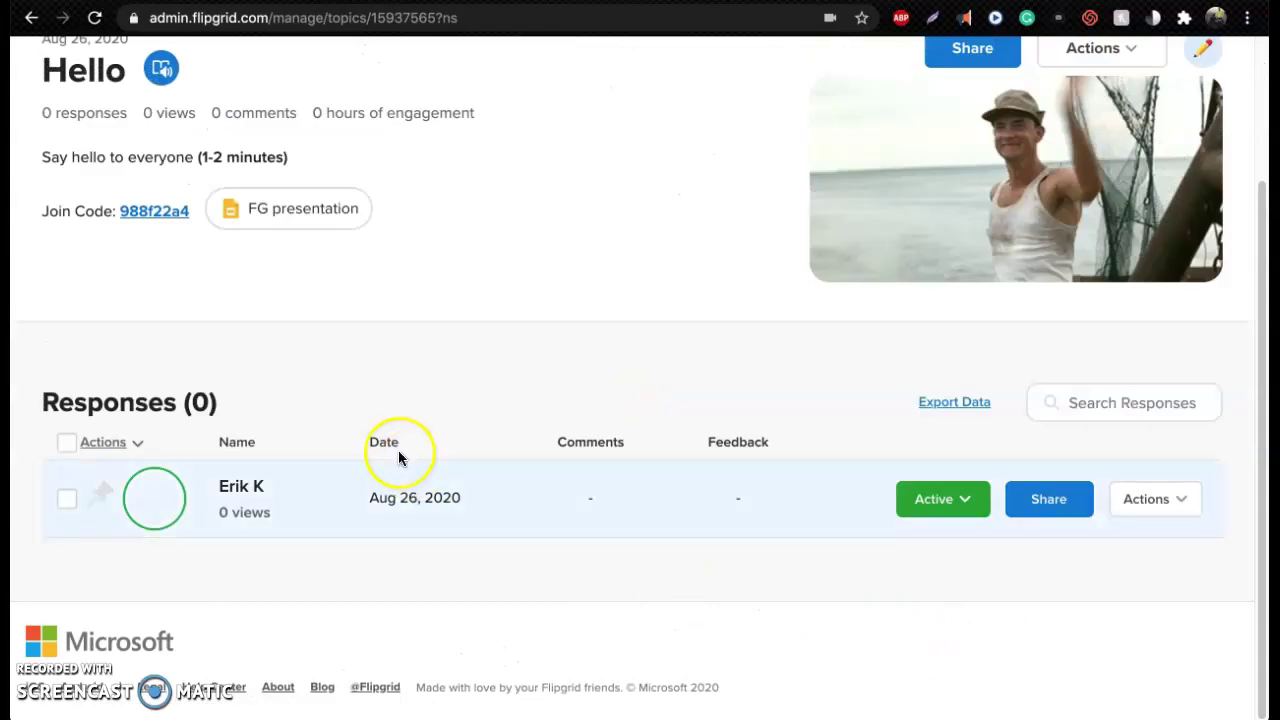
Copy the topic's Join Code link address and open a new Incognito window
scroll(160, 512, "up", 2)
left_click(145, 495)
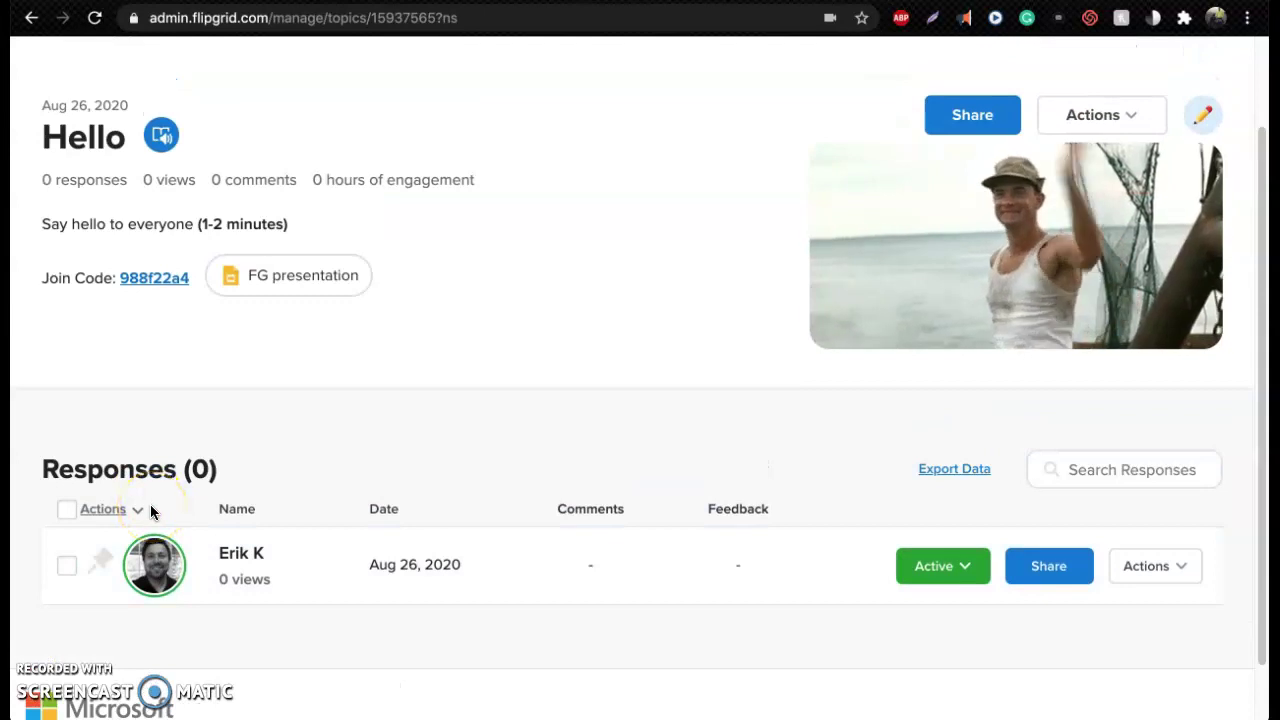
left_click(145, 503)
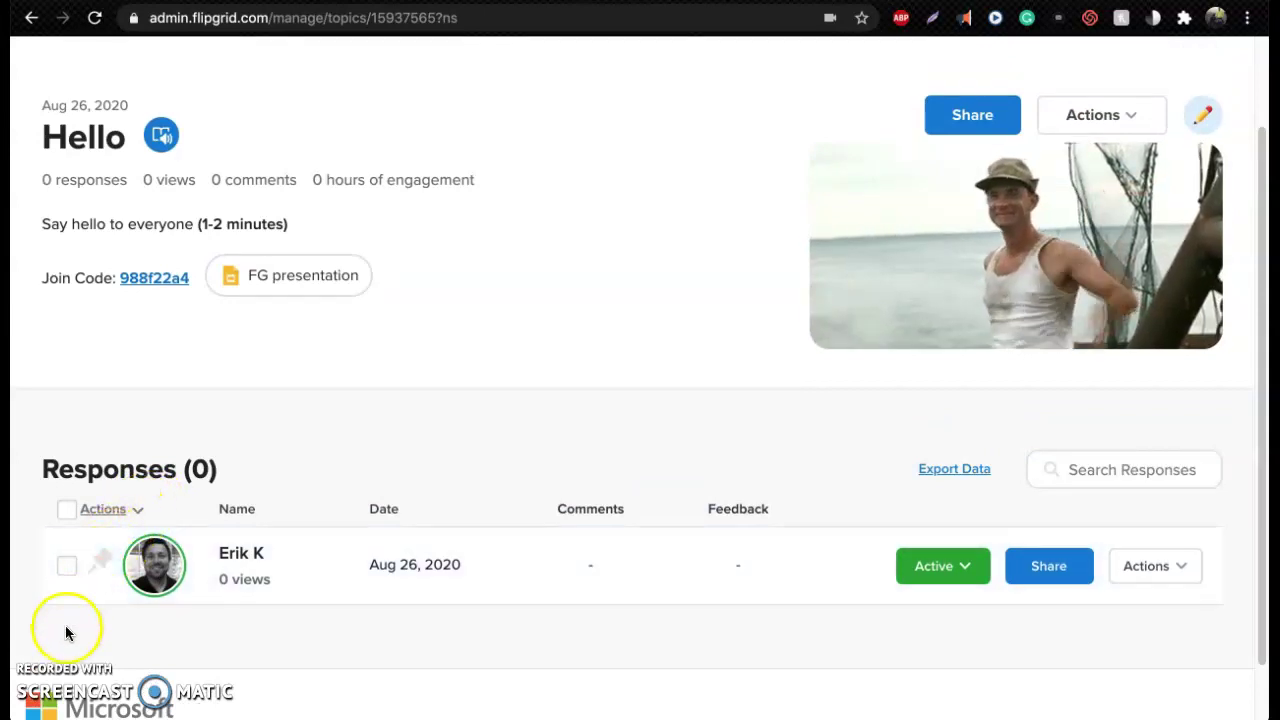
right_click(157, 280)
left_click(186, 375)
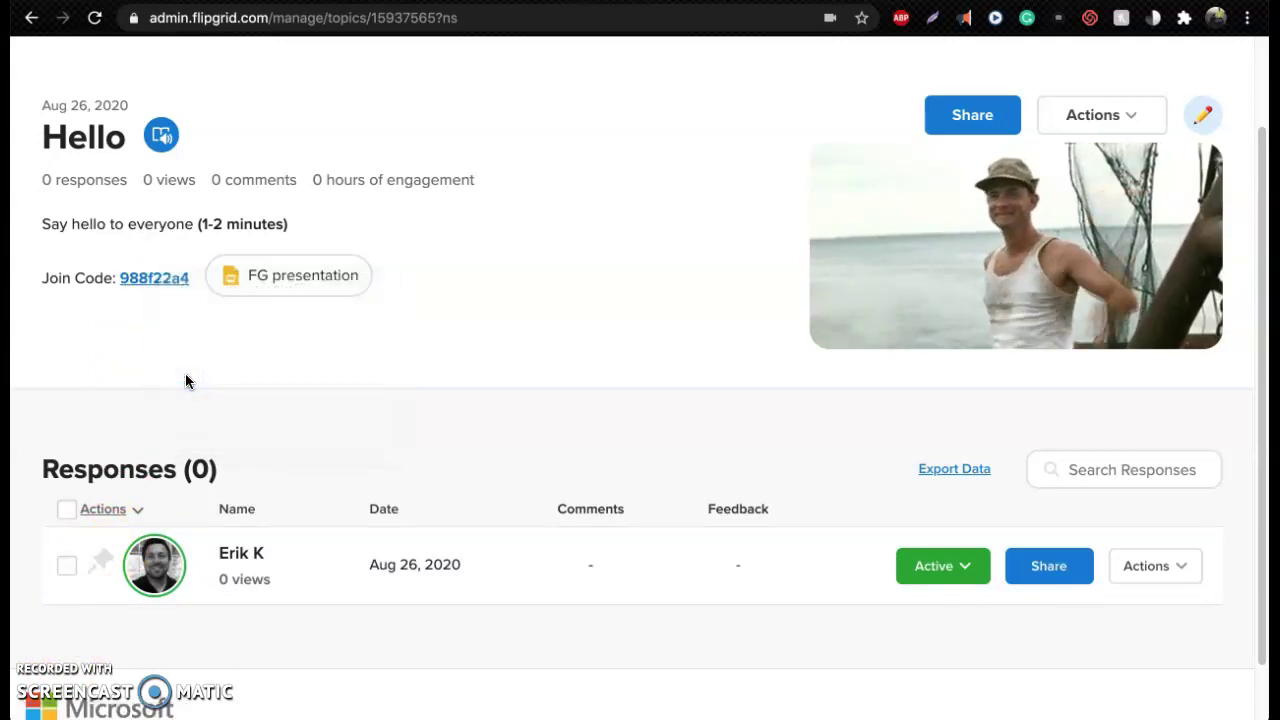
key("ctrl+shift+n")
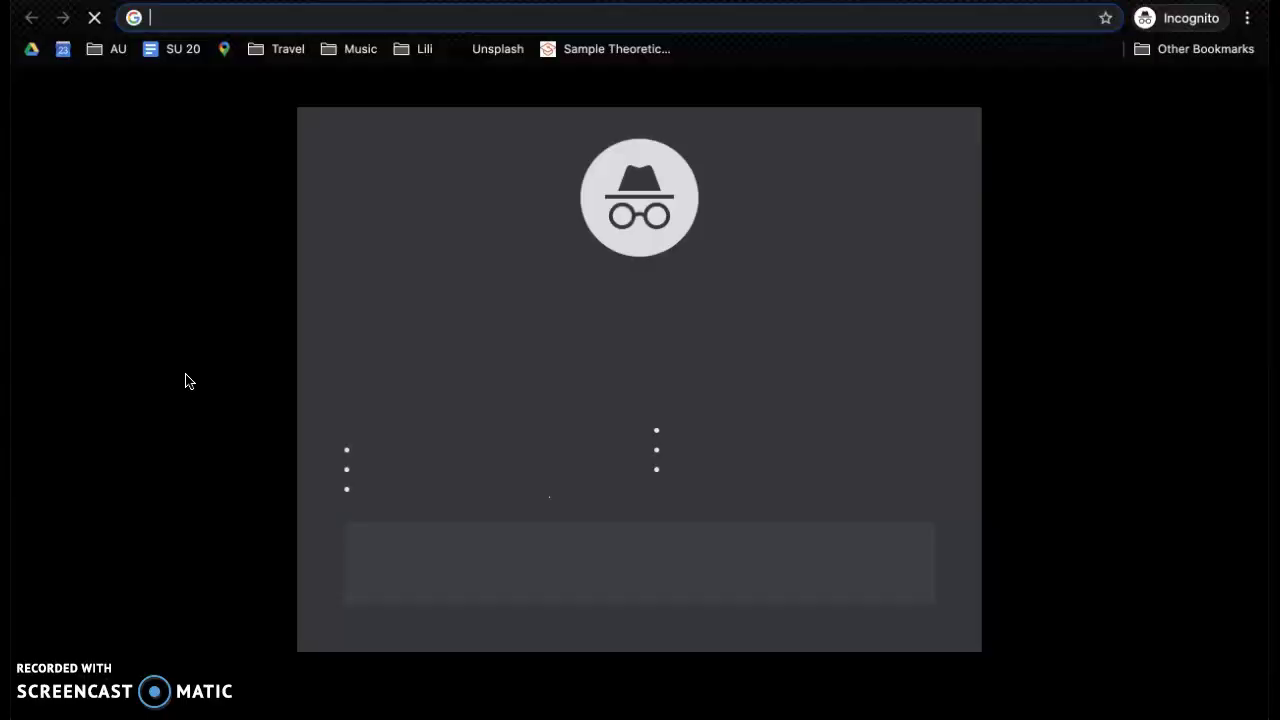
Load the pasted join link in the Incognito window and choose Join with Google
key("Return")
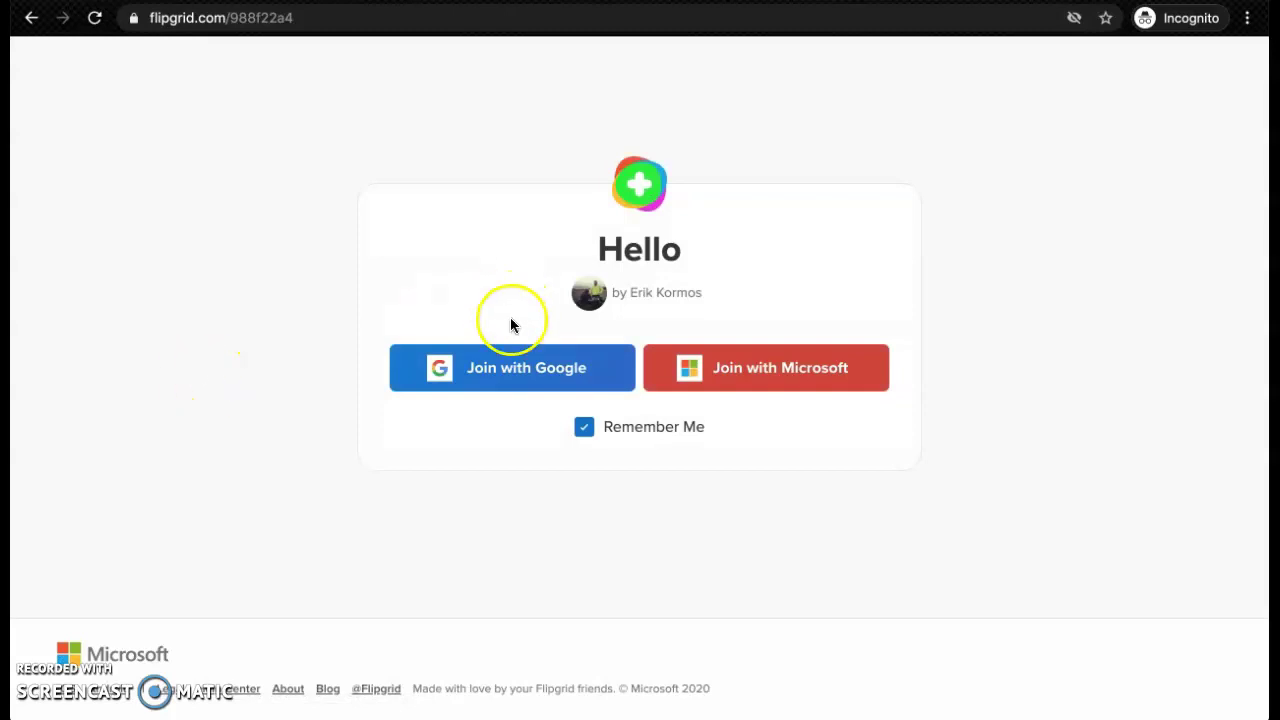
left_click(530, 372)
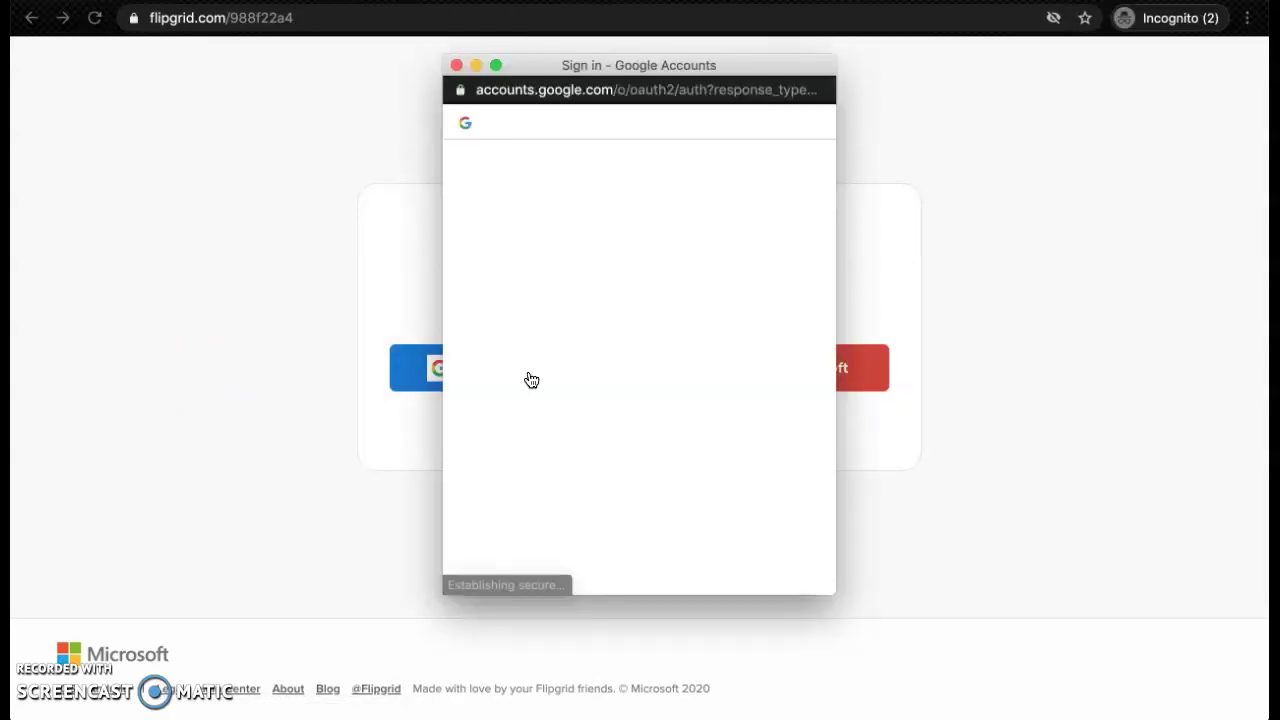
Sign in with the saved Google account and its saved password
left_click(640, 291)
left_click(634, 340)
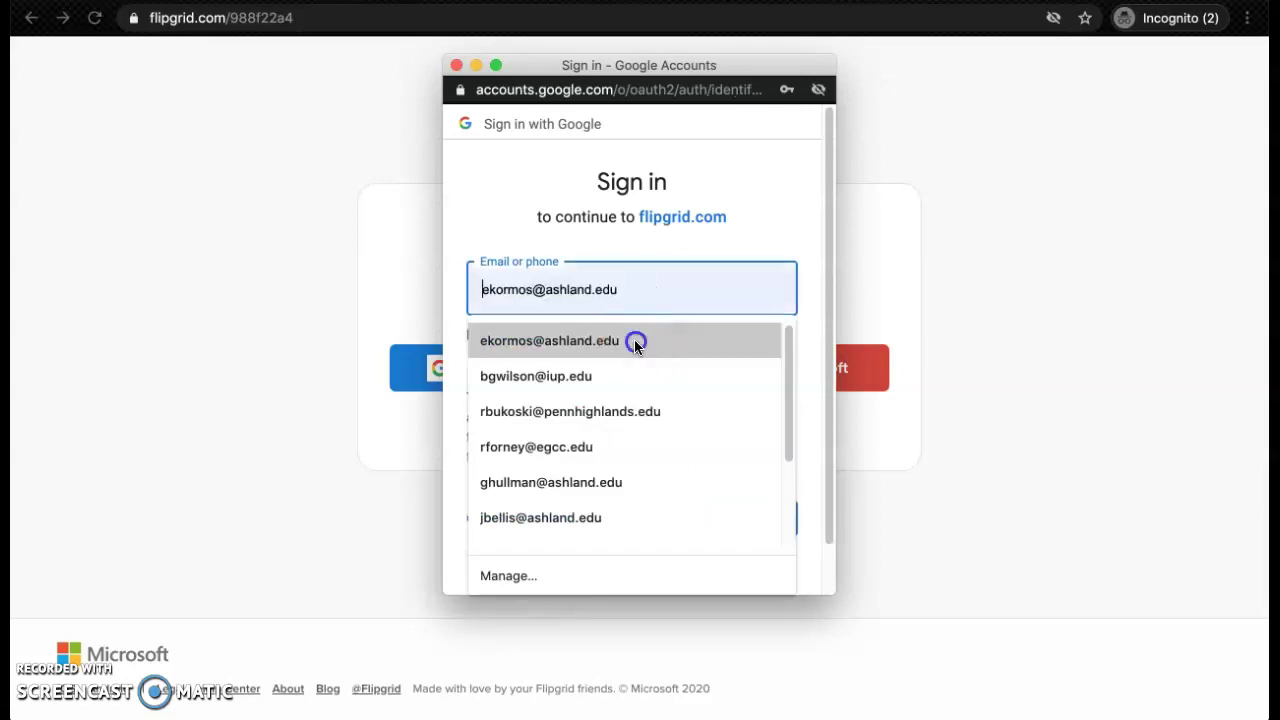
left_click(758, 514)
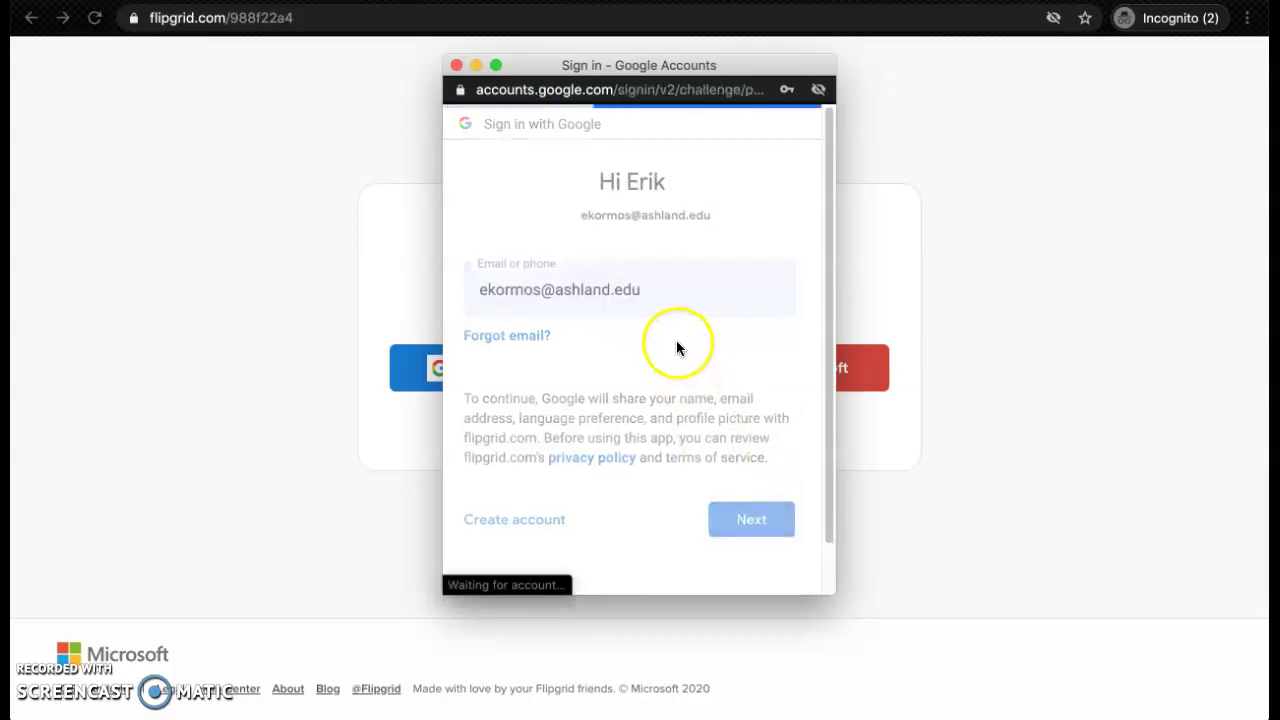
left_click(638, 293)
left_click(609, 354)
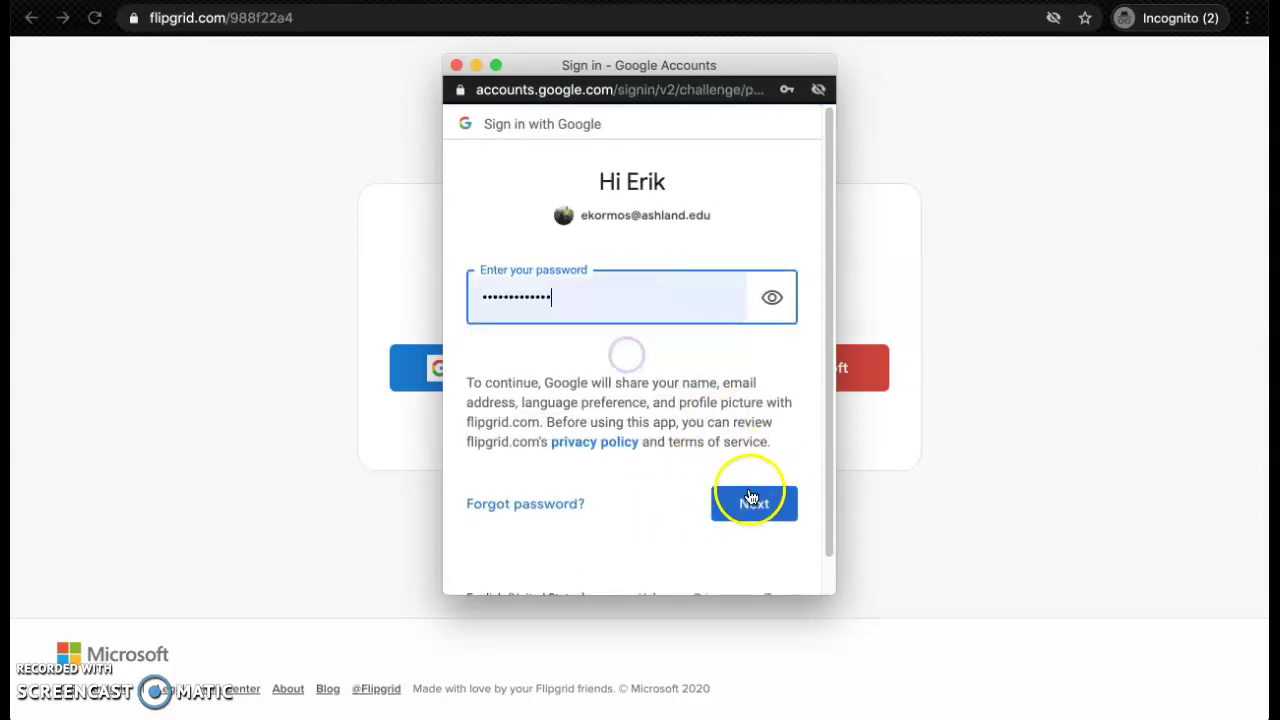
left_click(750, 502)
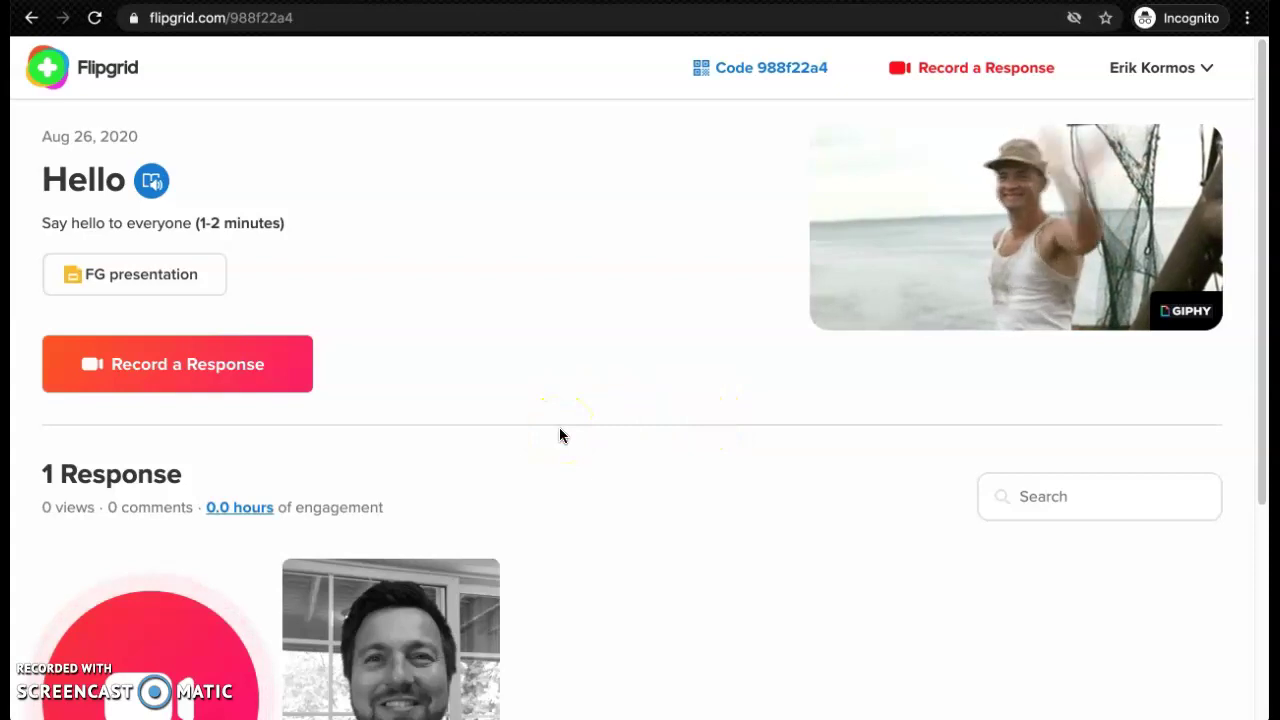
Start a new student response from the Record a Response circle below 1 Response
scroll(559, 433, "down", 2)
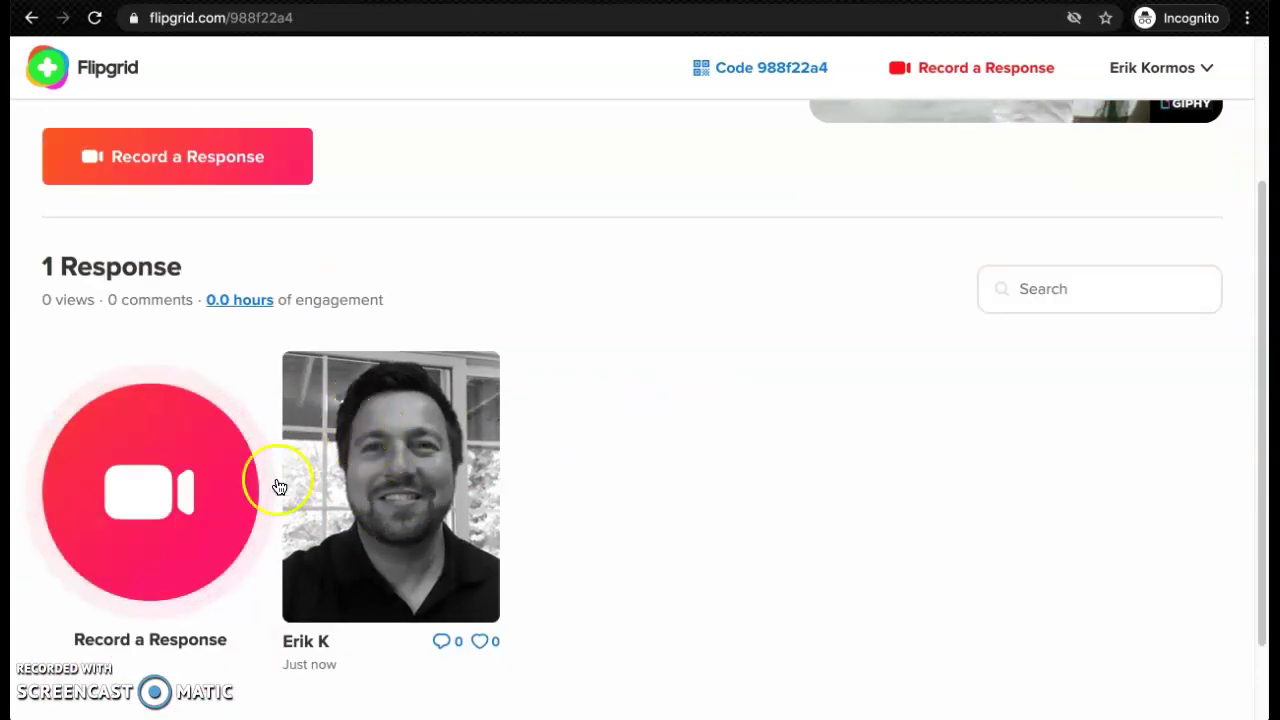
left_click(199, 500)
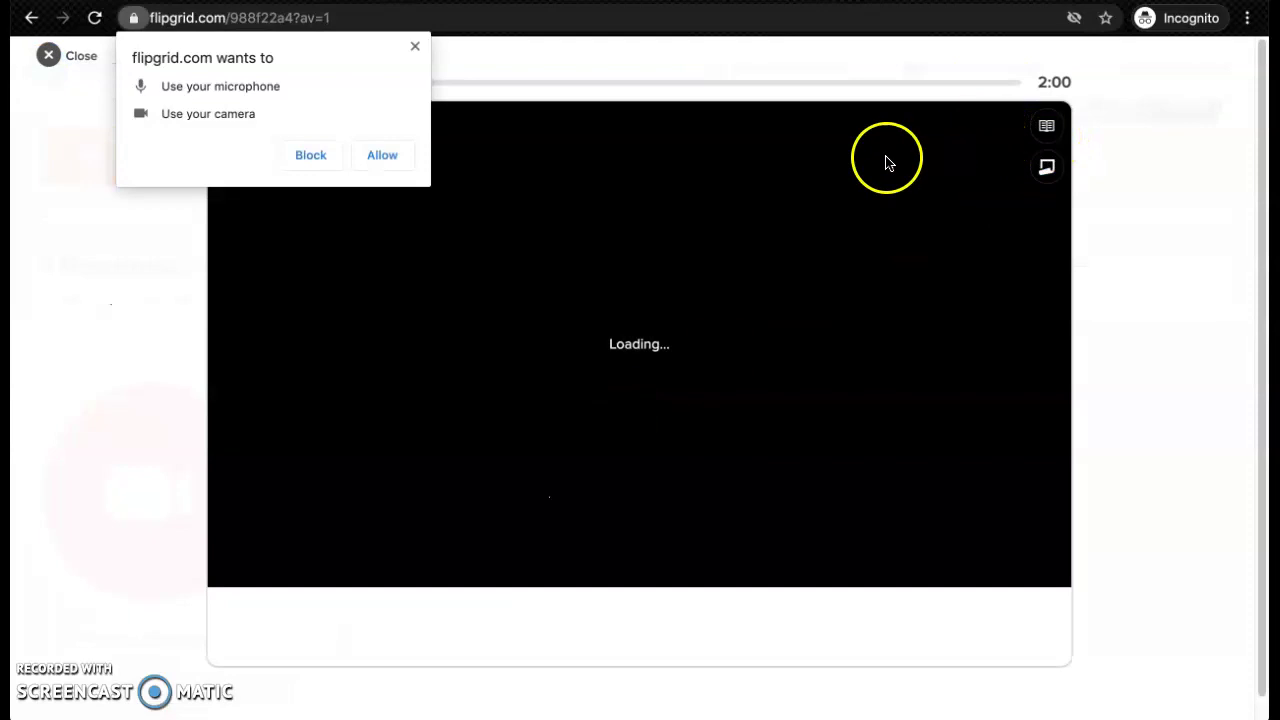
Allow camera and microphone access, record a two-second clip, pause, and go to Review
left_click(388, 162)
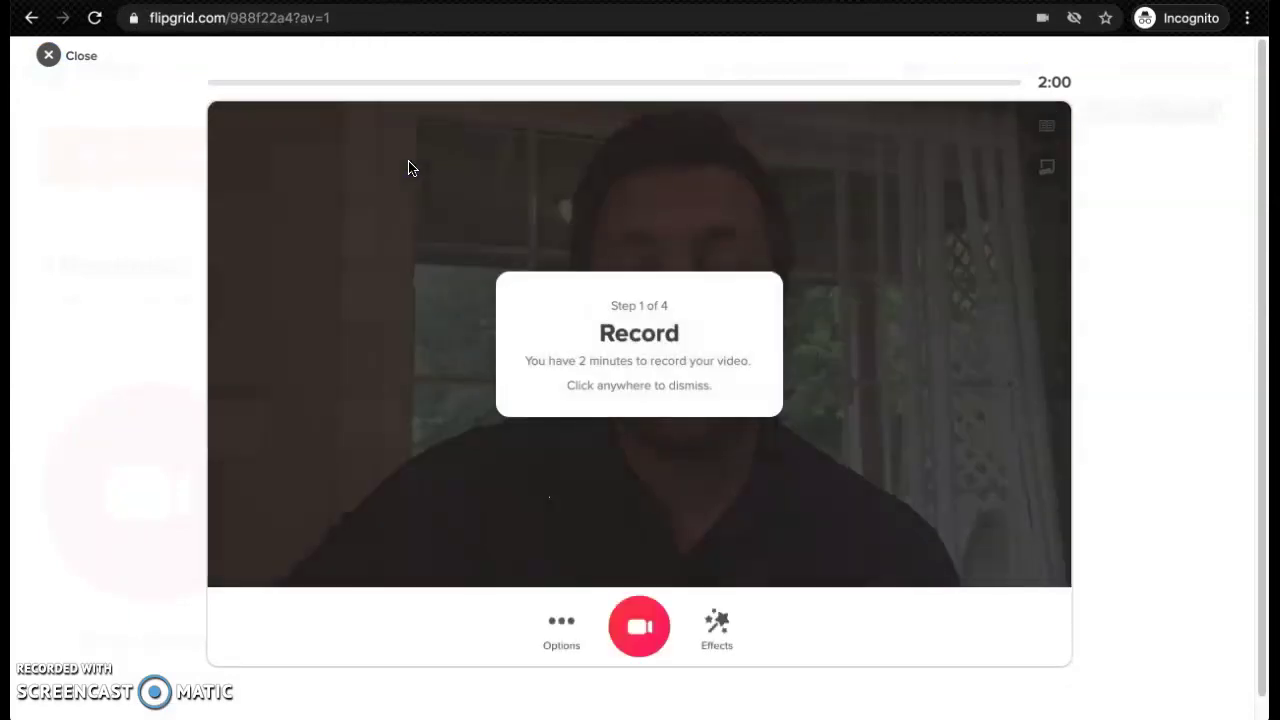
left_click(648, 617)
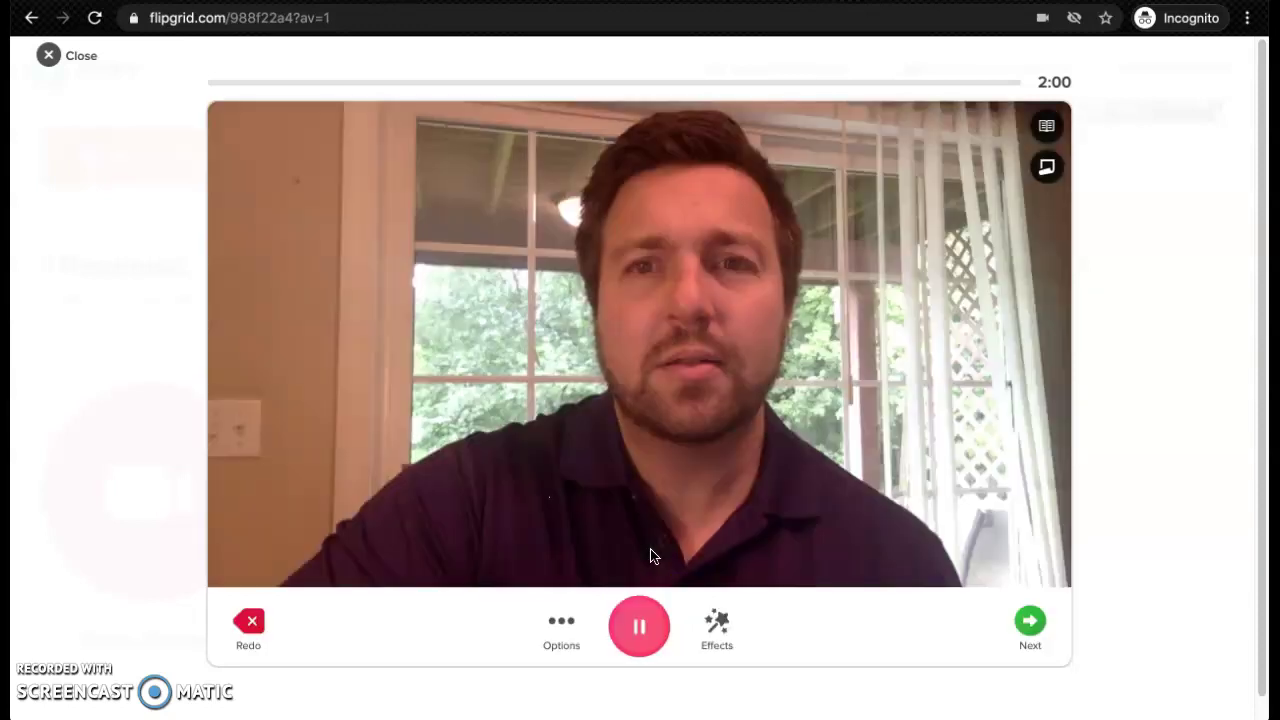
left_click(641, 630)
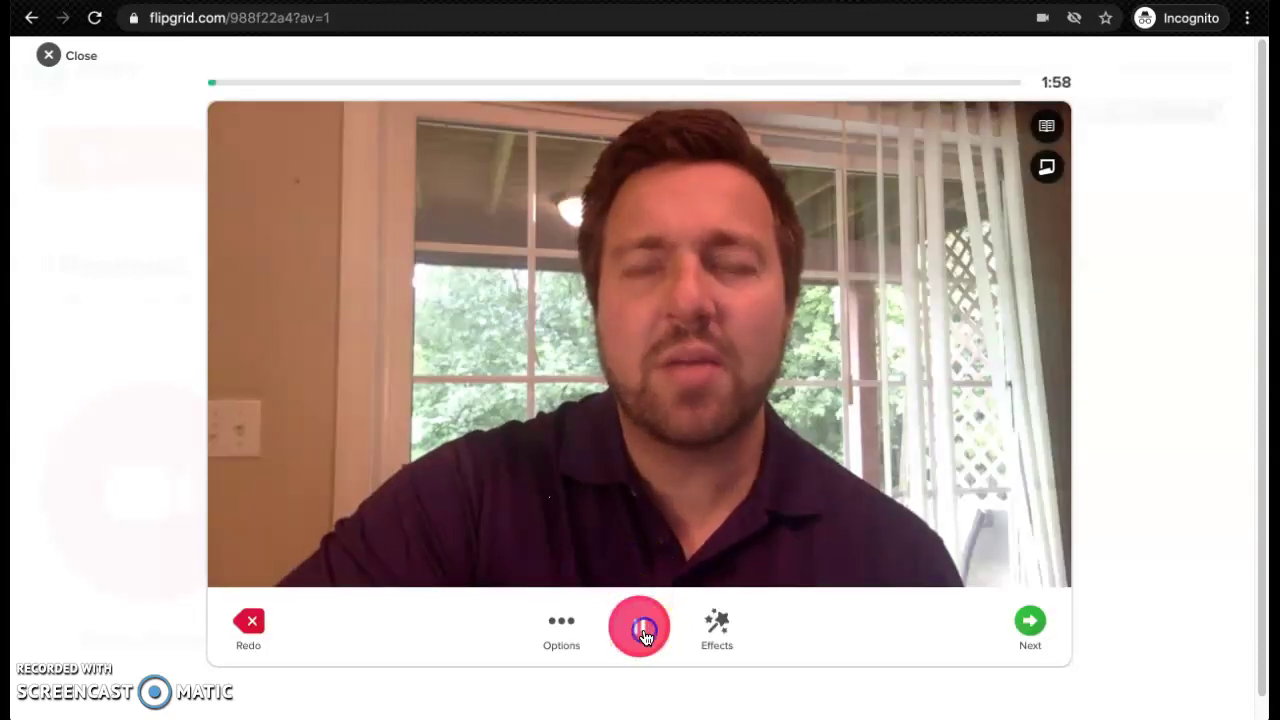
left_click(726, 630)
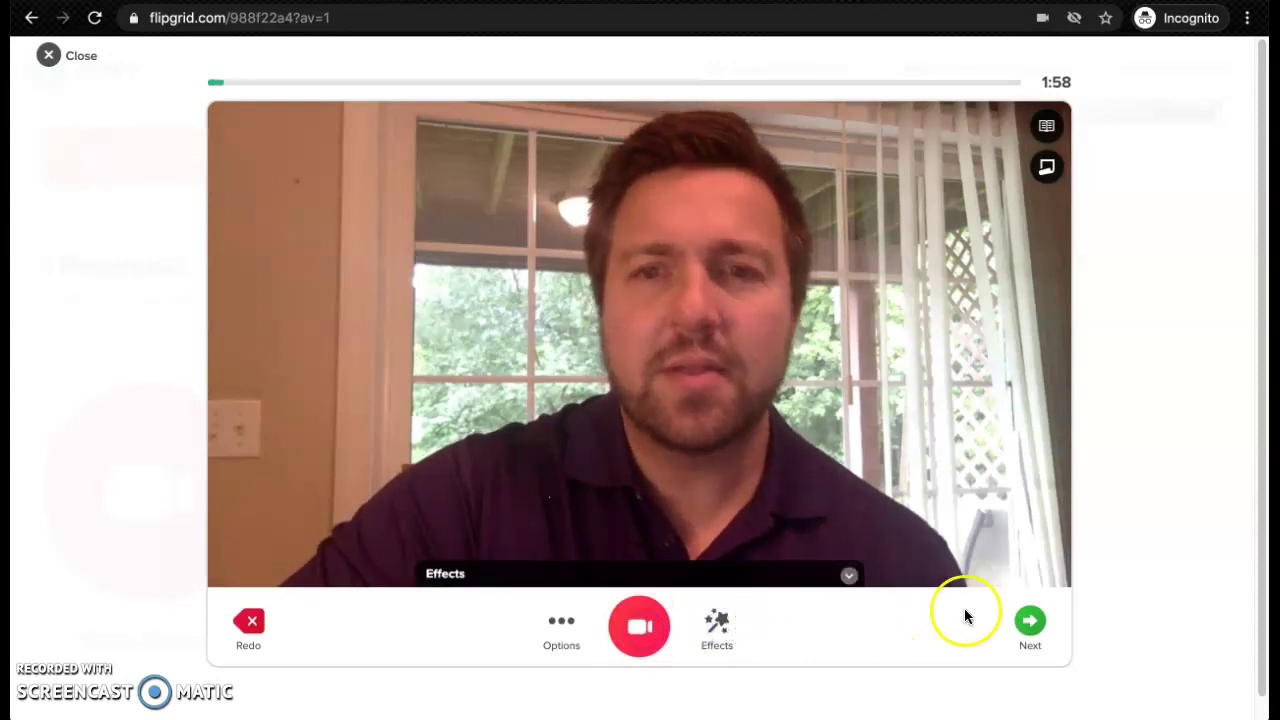
left_click(1030, 622)
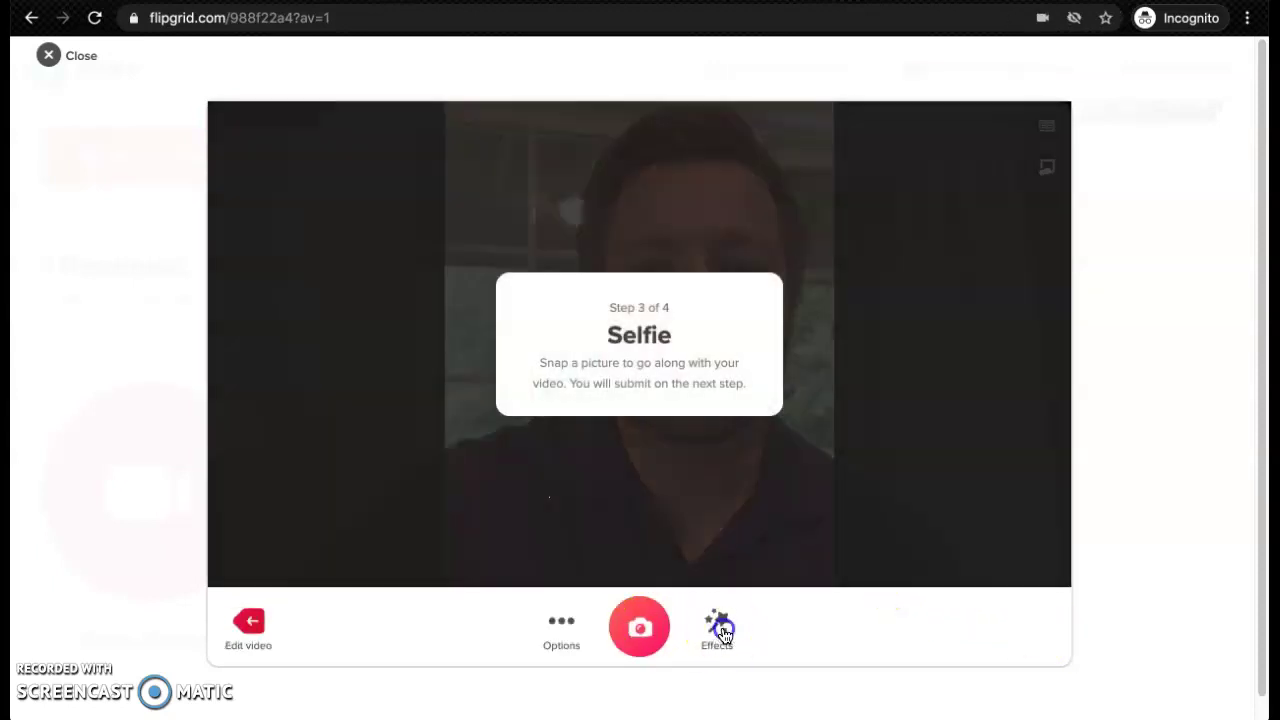
Put a grinning emoji sticker from Effects over the face and capture the cover selfie
left_click(720, 630)
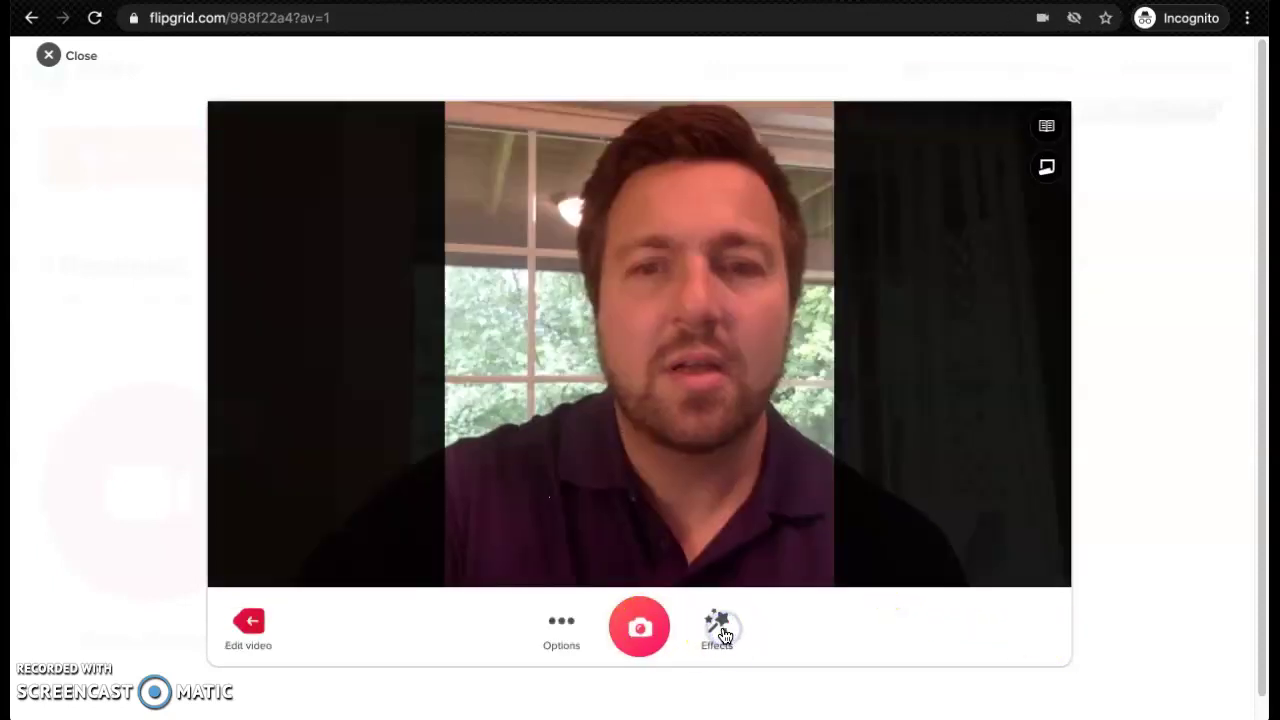
left_click(603, 540)
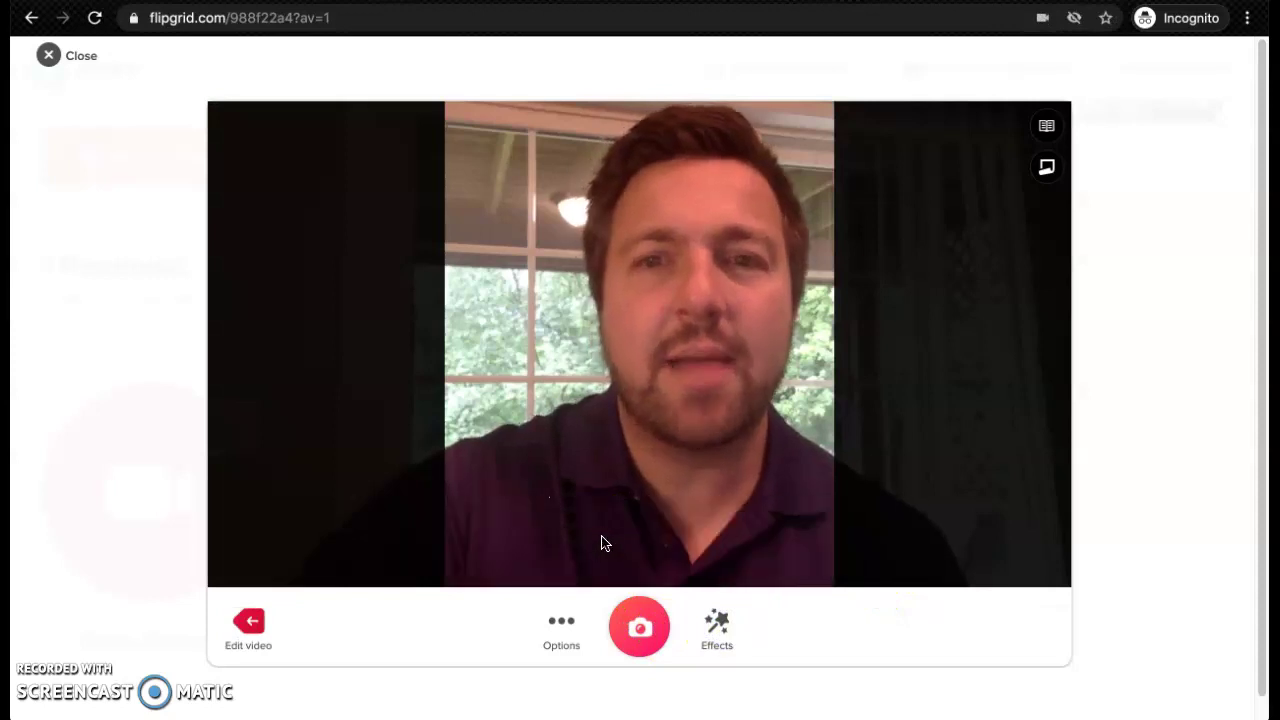
left_click(414, 330)
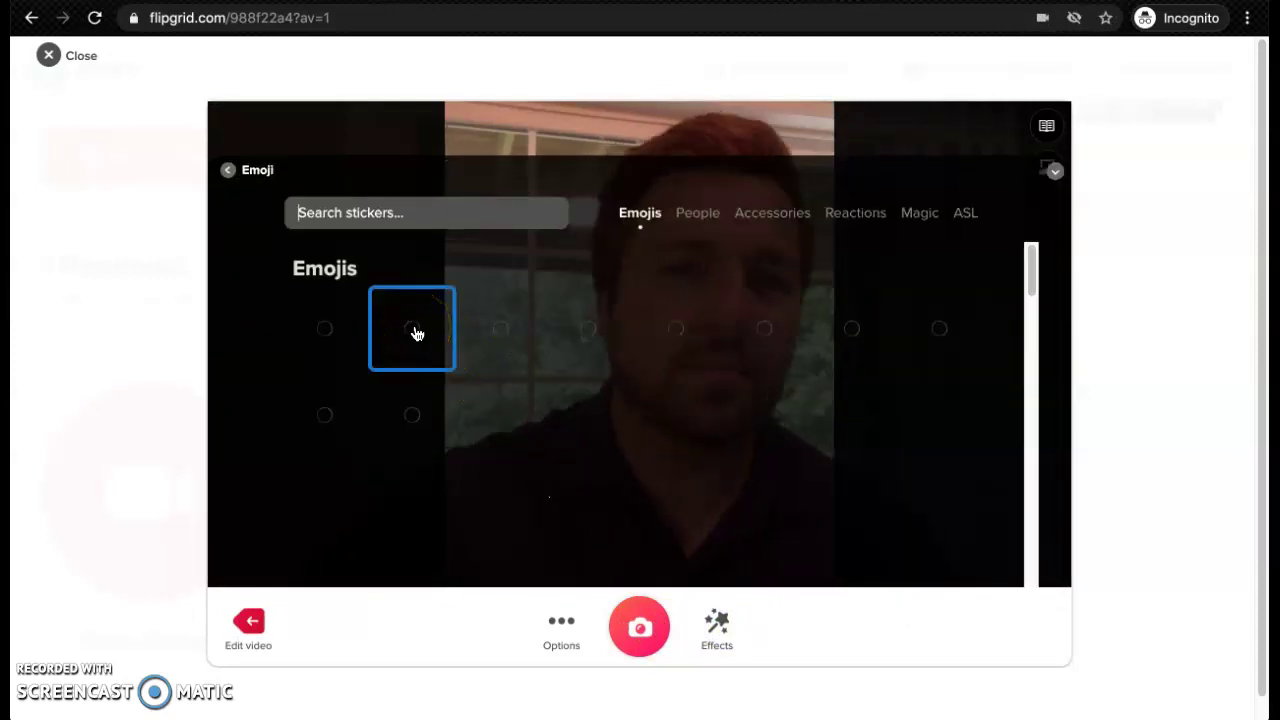
left_click(452, 343)
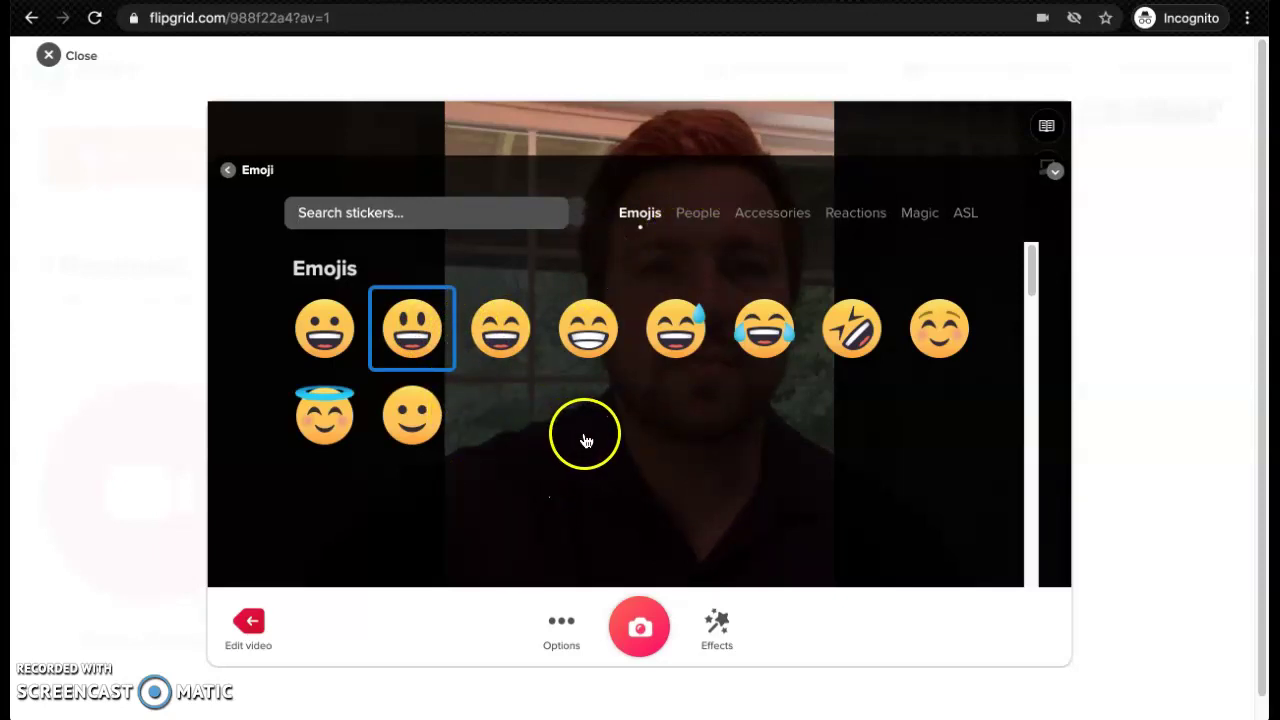
scroll(506, 443, "down", 1)
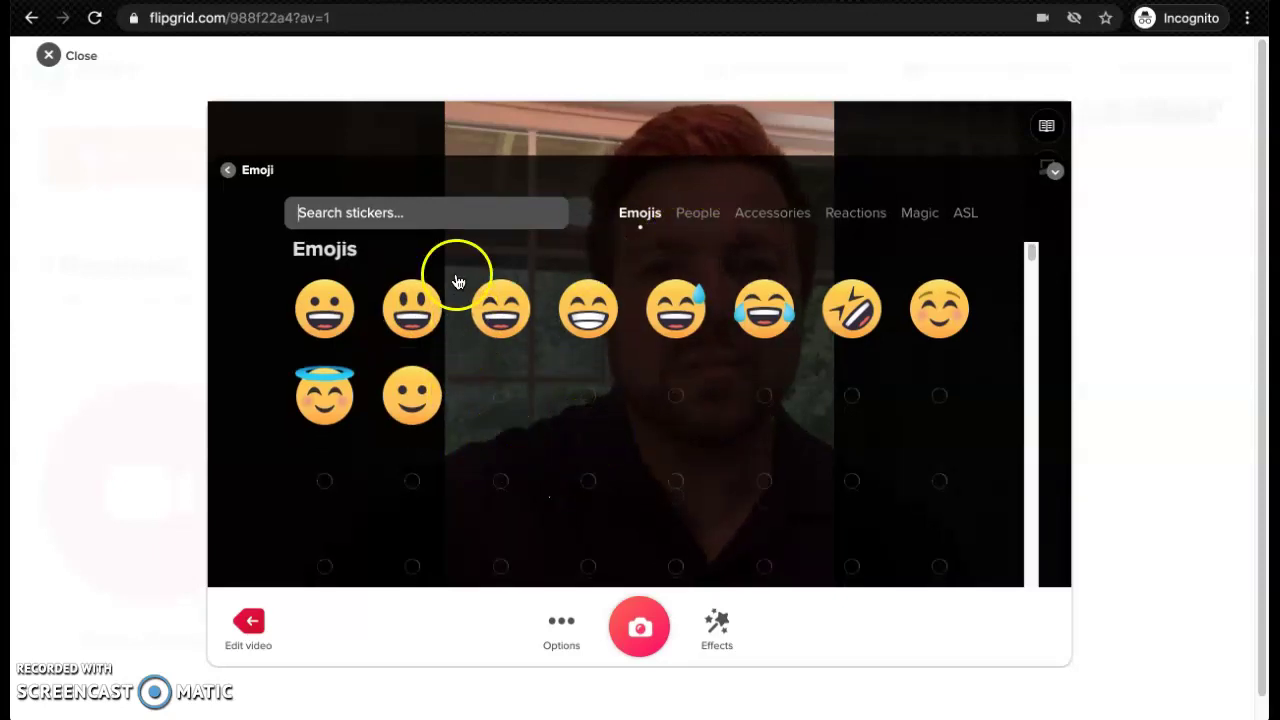
scroll(455, 260, "down", 2)
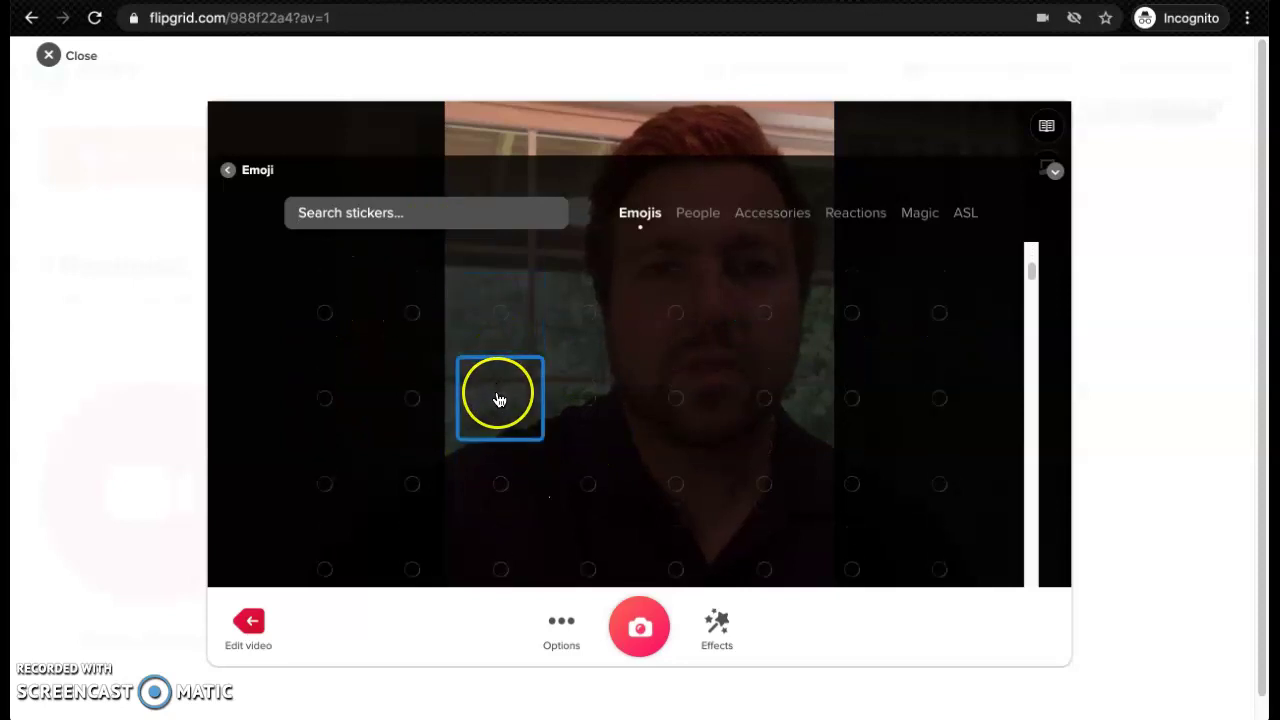
scroll(499, 400, "down", 2)
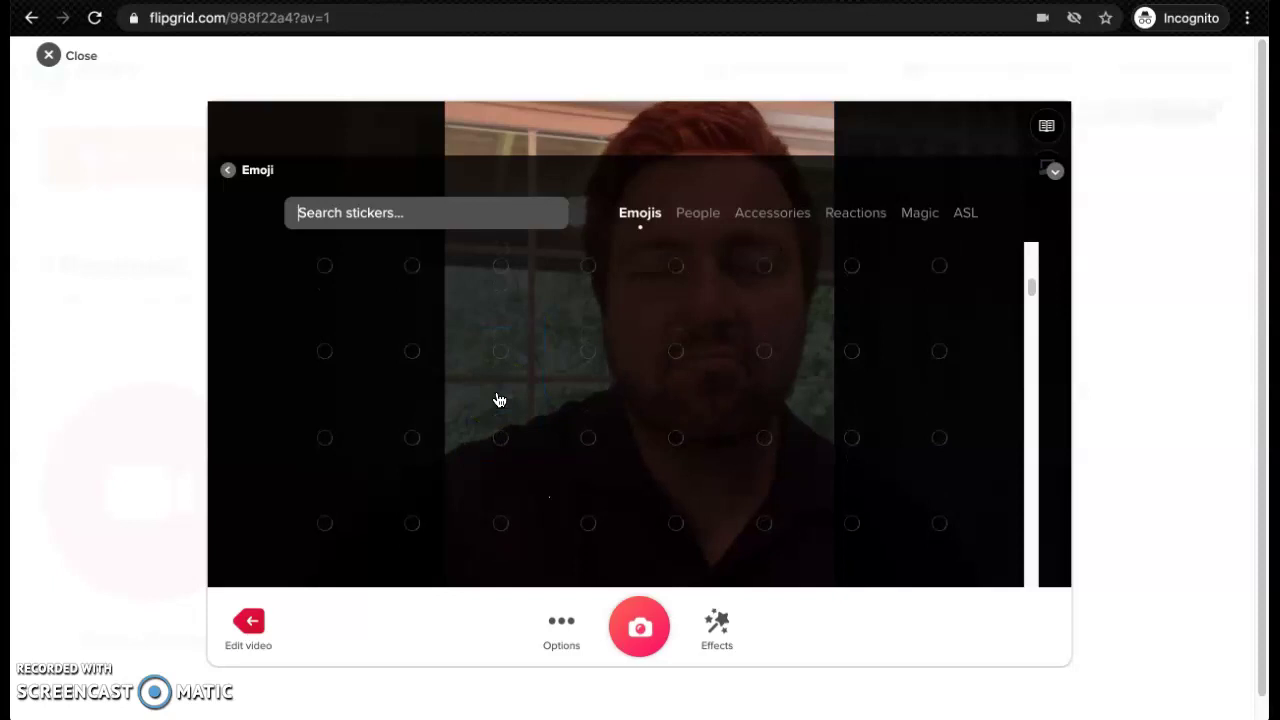
scroll(499, 400, "up", 1)
scroll(499, 400, "up", 1)
left_click(423, 330)
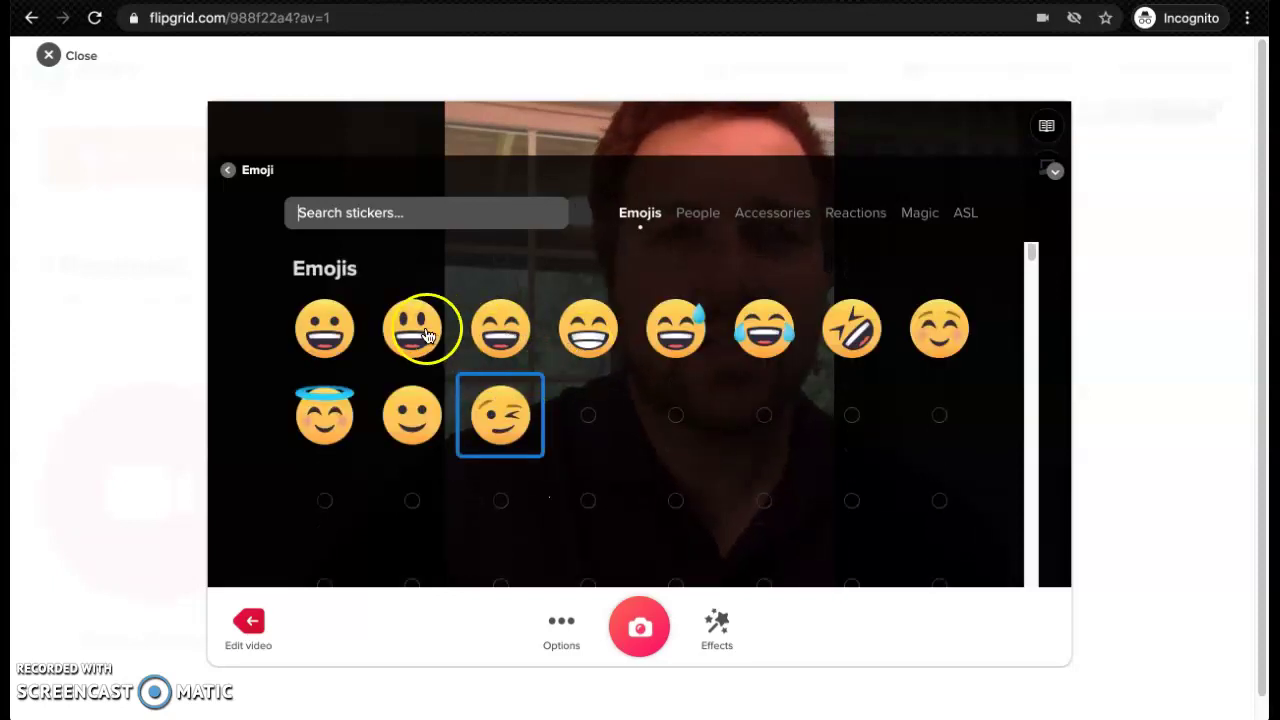
left_click(658, 633)
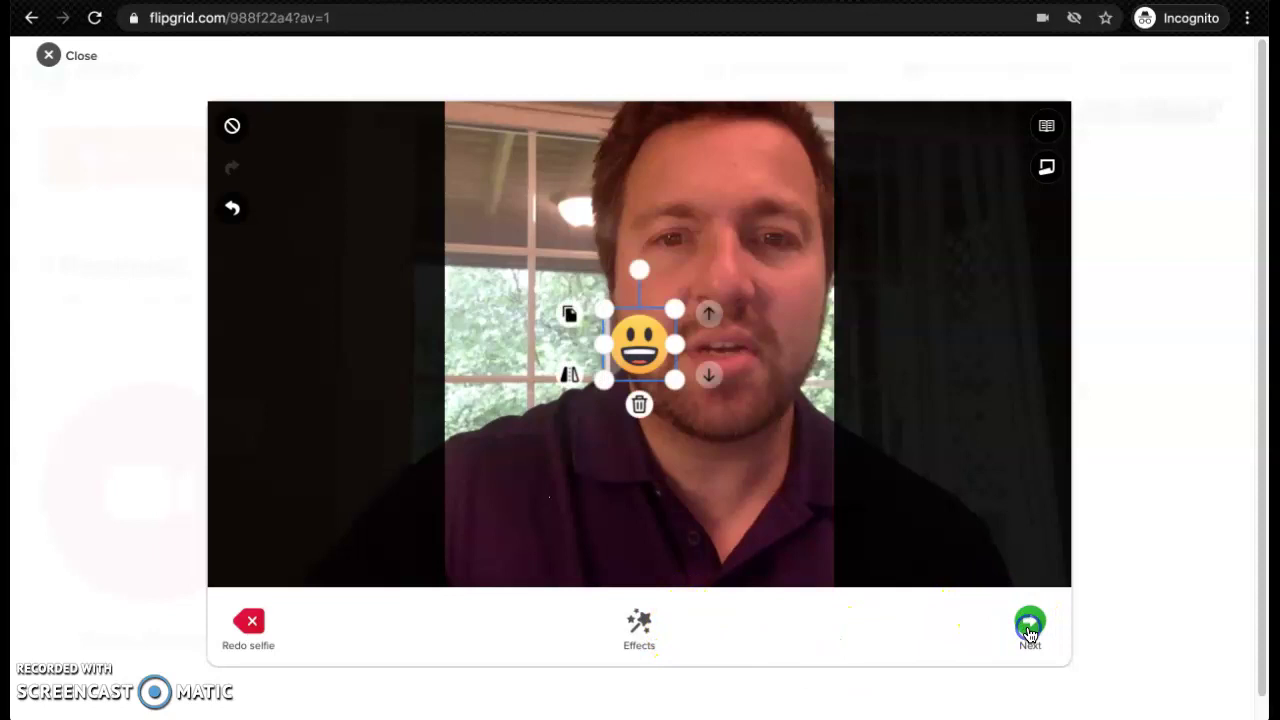
Drag the emoji sticker up onto the face and confirm its placement
left_click(922, 575)
left_click_drag(702, 340, 722, 267)
left_click(1031, 622)
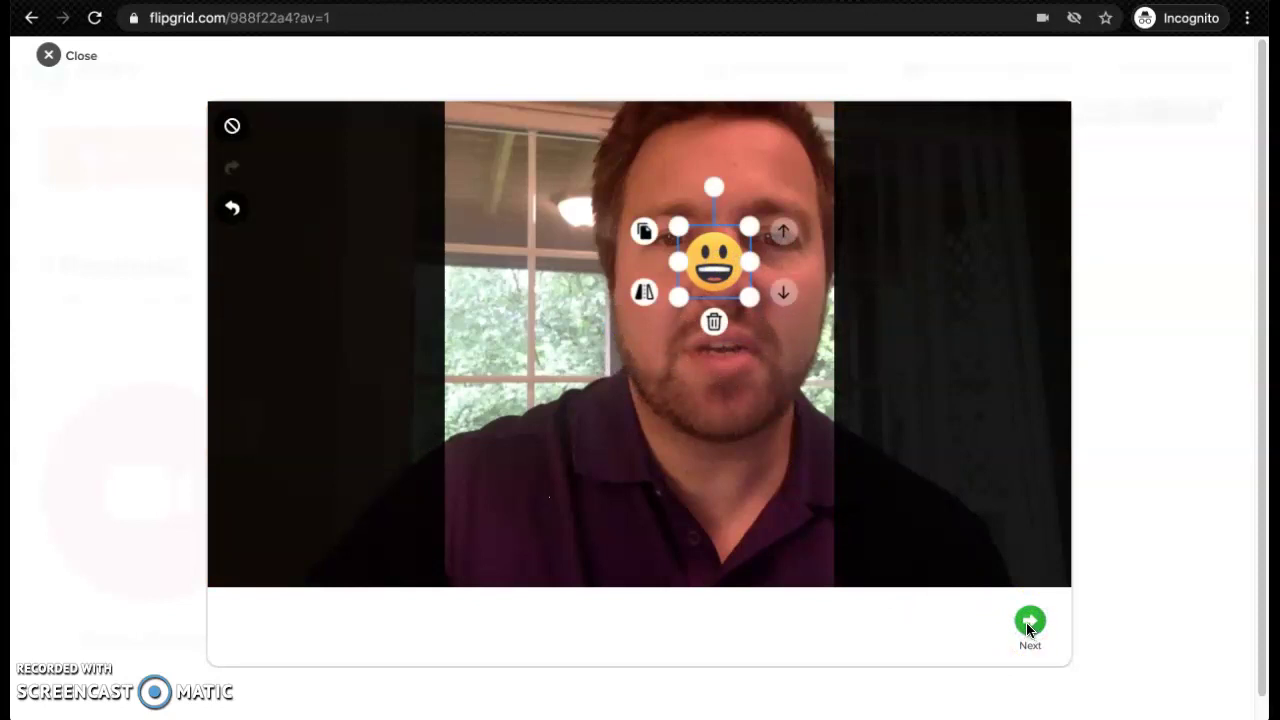
Upload and submit the emoji-selfie response, then close the success message
left_click(1030, 624)
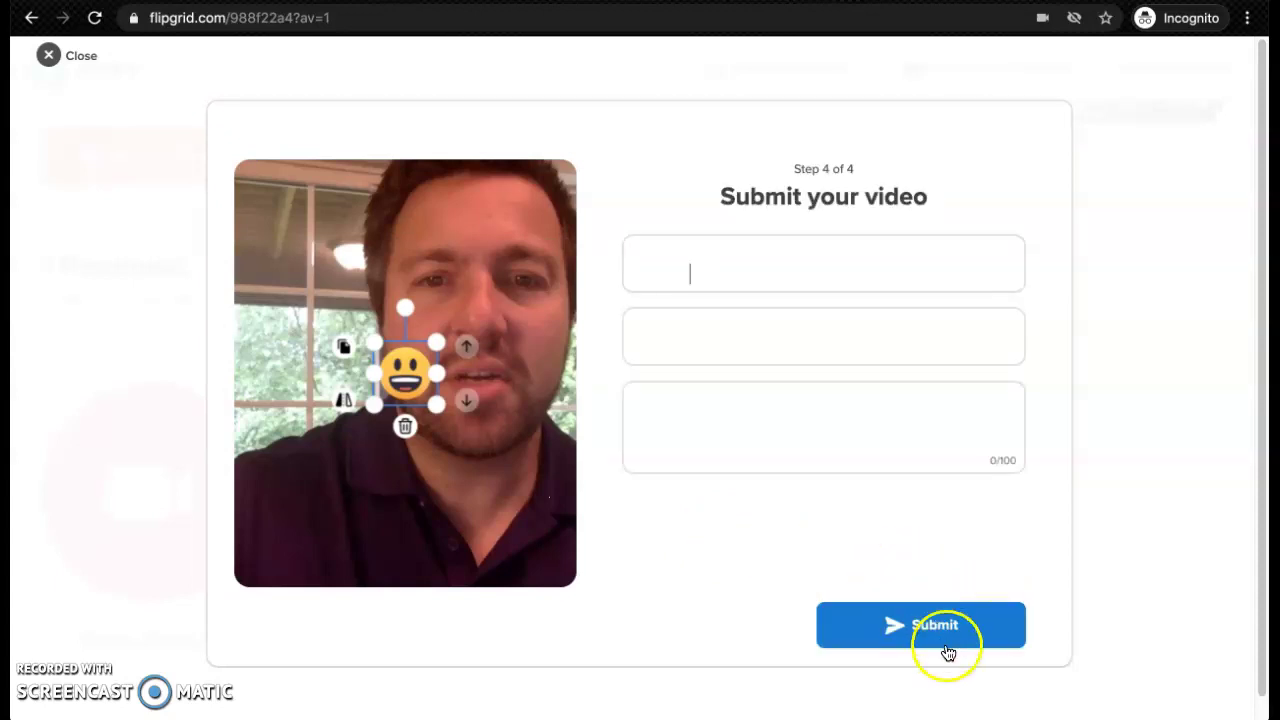
left_click(948, 630)
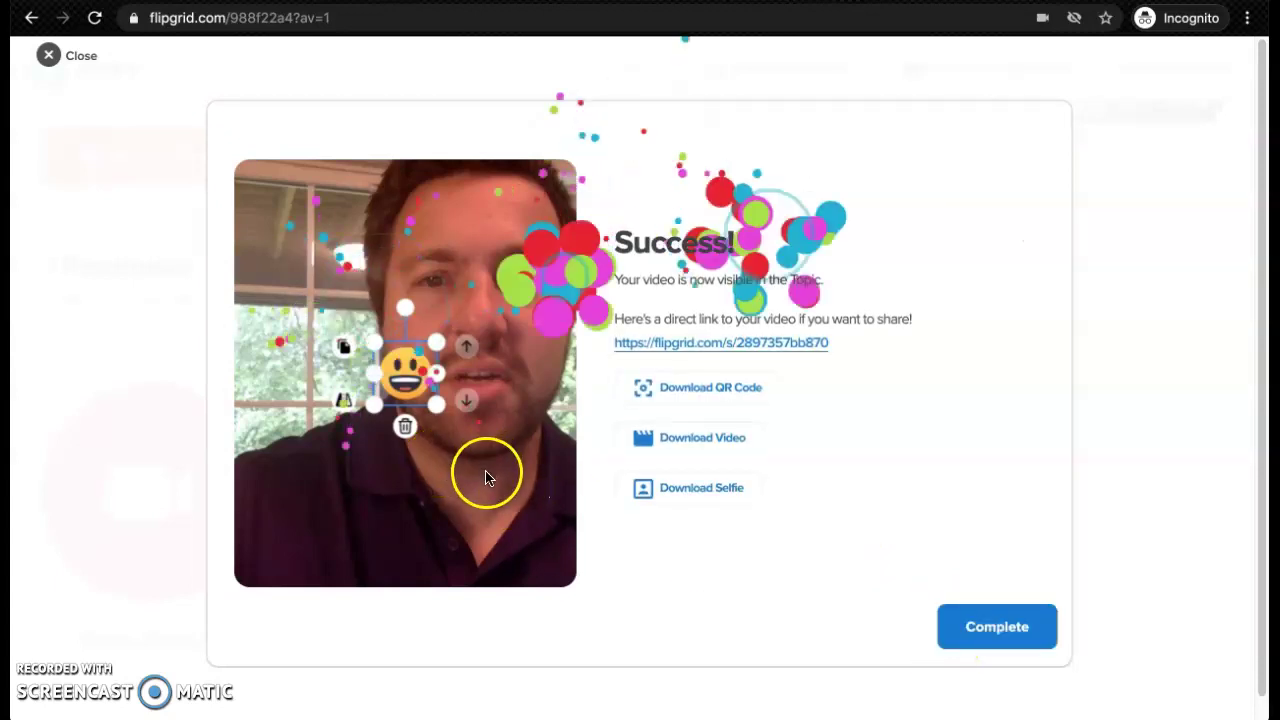
left_click(1000, 628)
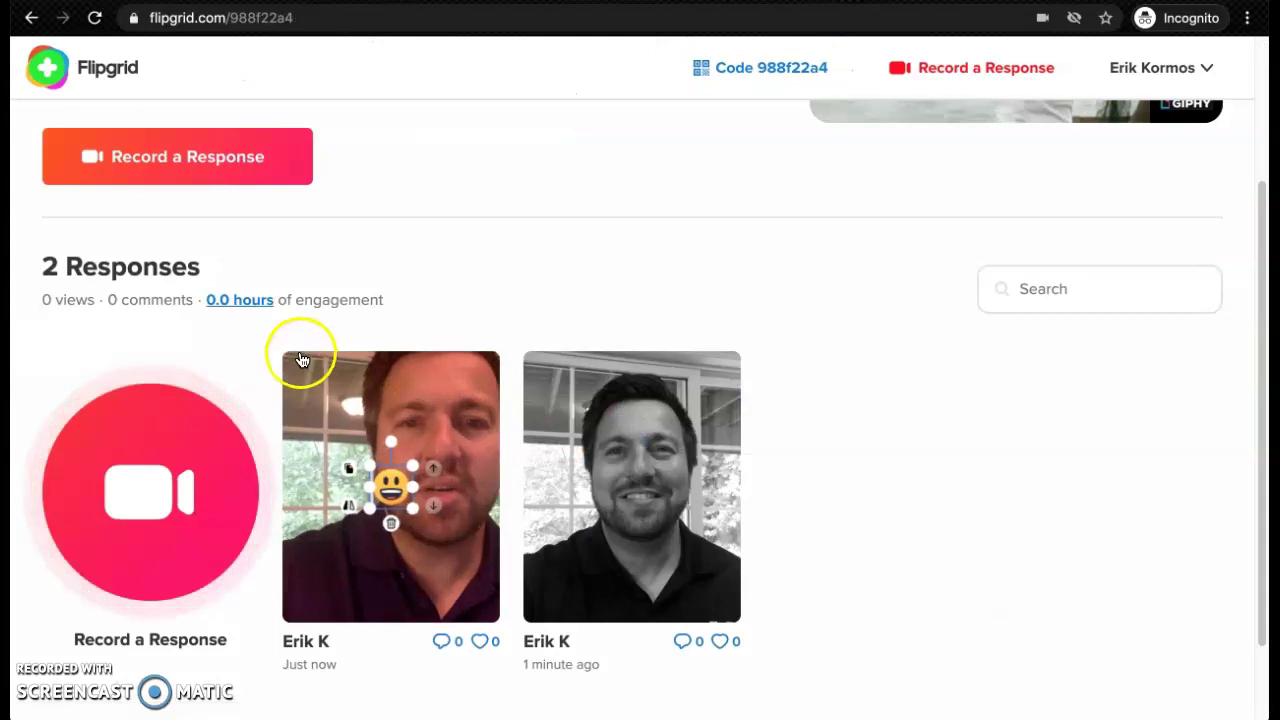
Open the black-and-white response from the Hello topic and watch its 3-second clip
scroll(640, 480, "down", 1)
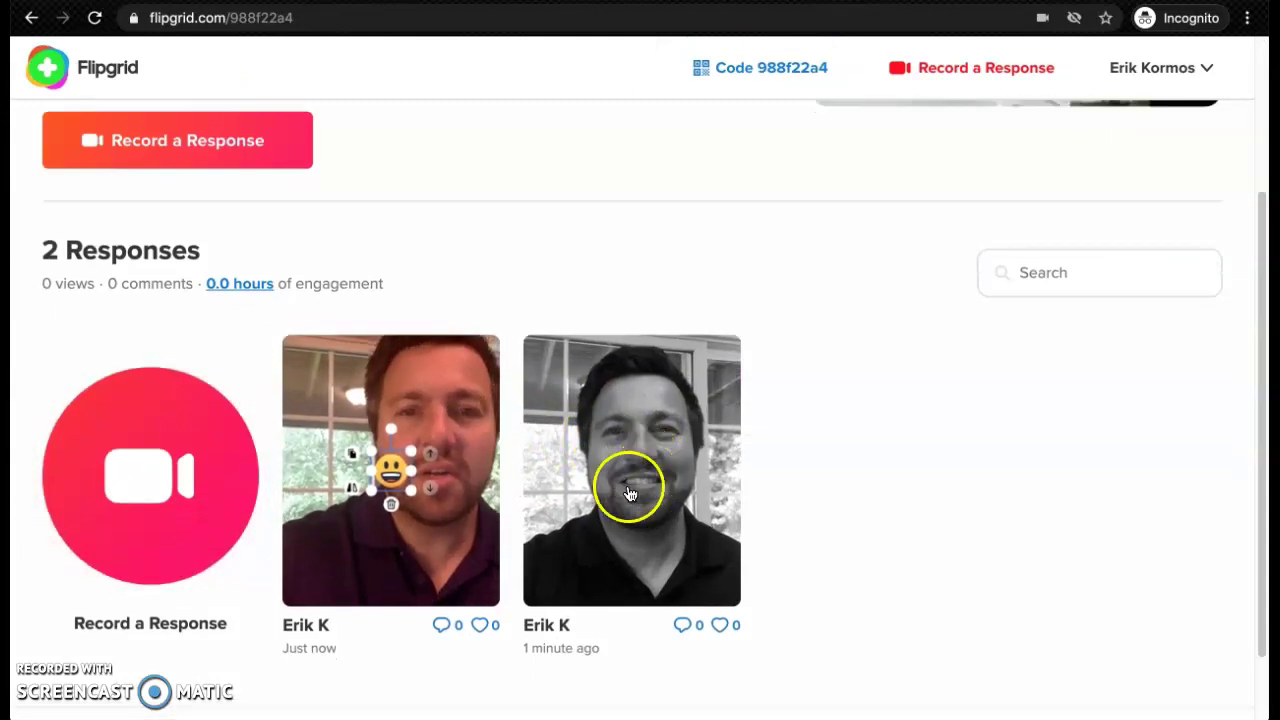
left_click(577, 546)
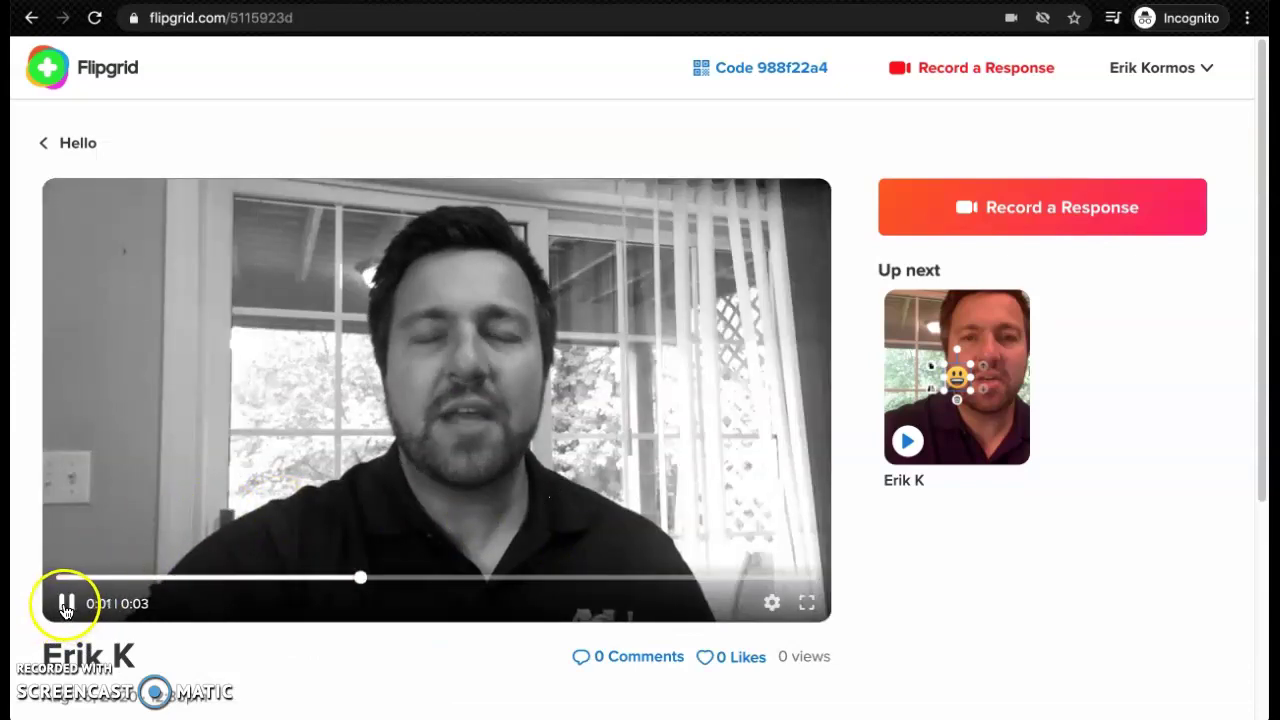
left_click(1095, 206)
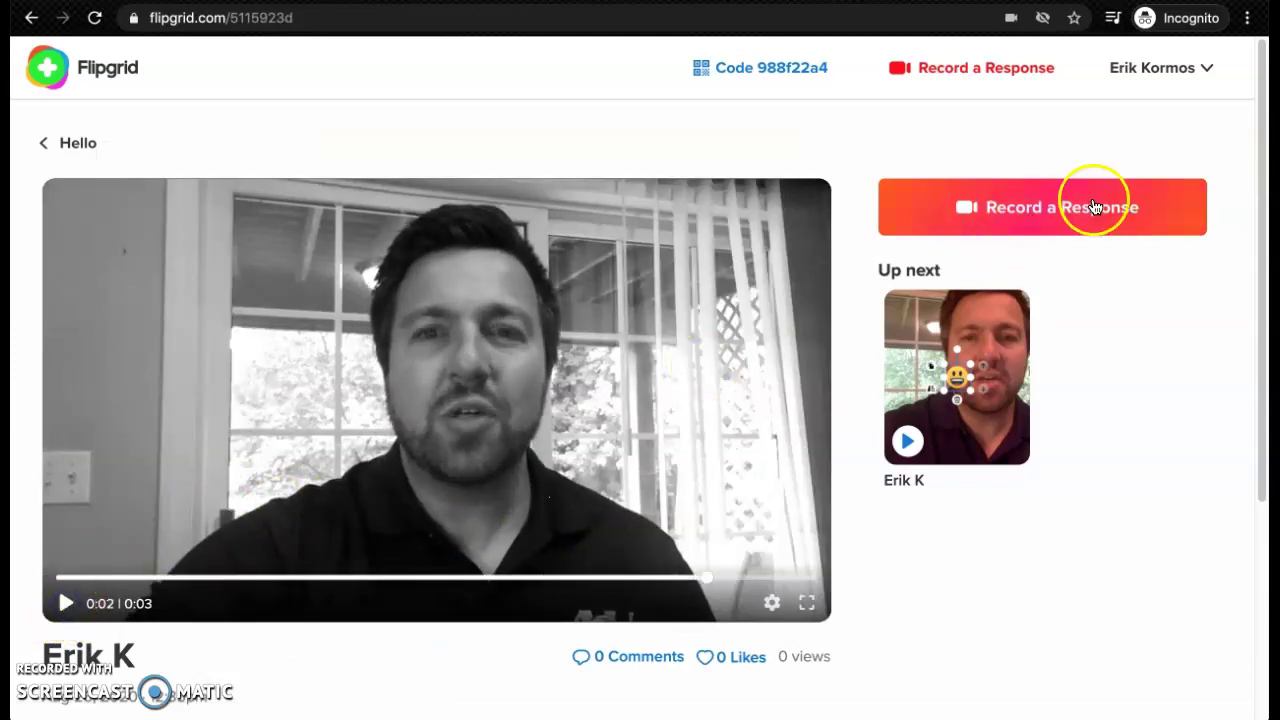
Record a short new video response to the Hello topic
left_click(1095, 207)
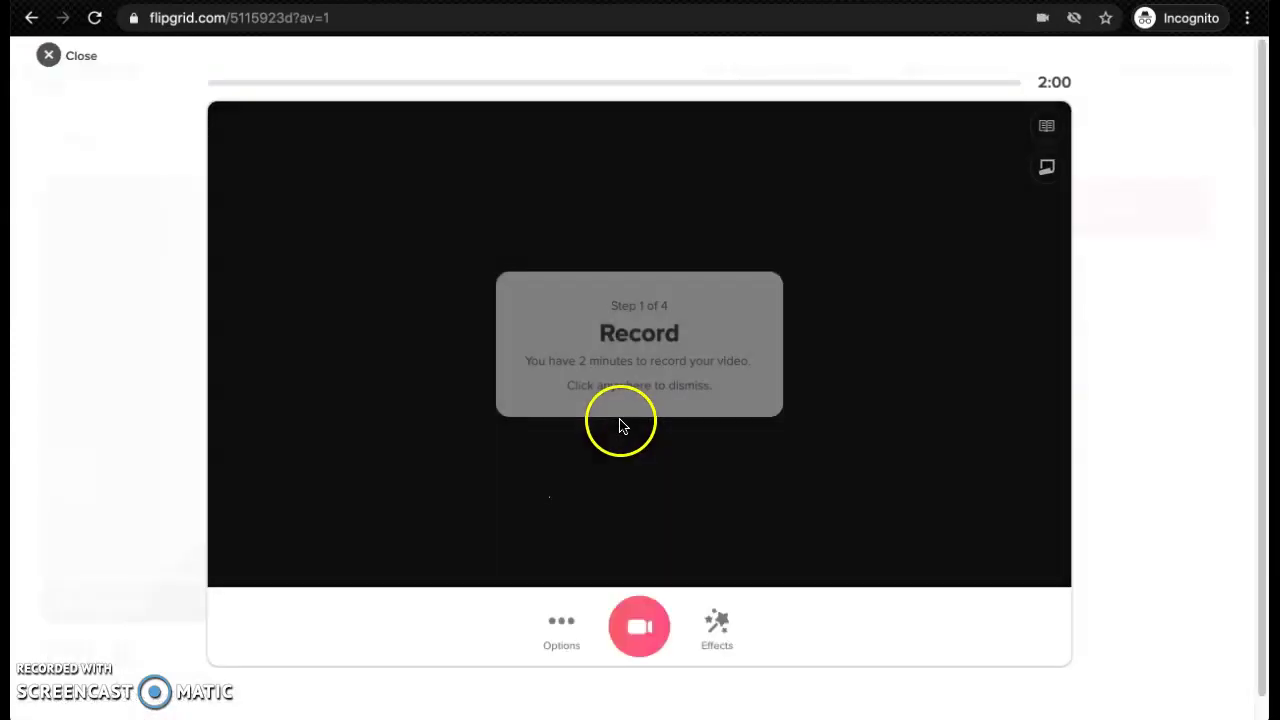
left_click(637, 617)
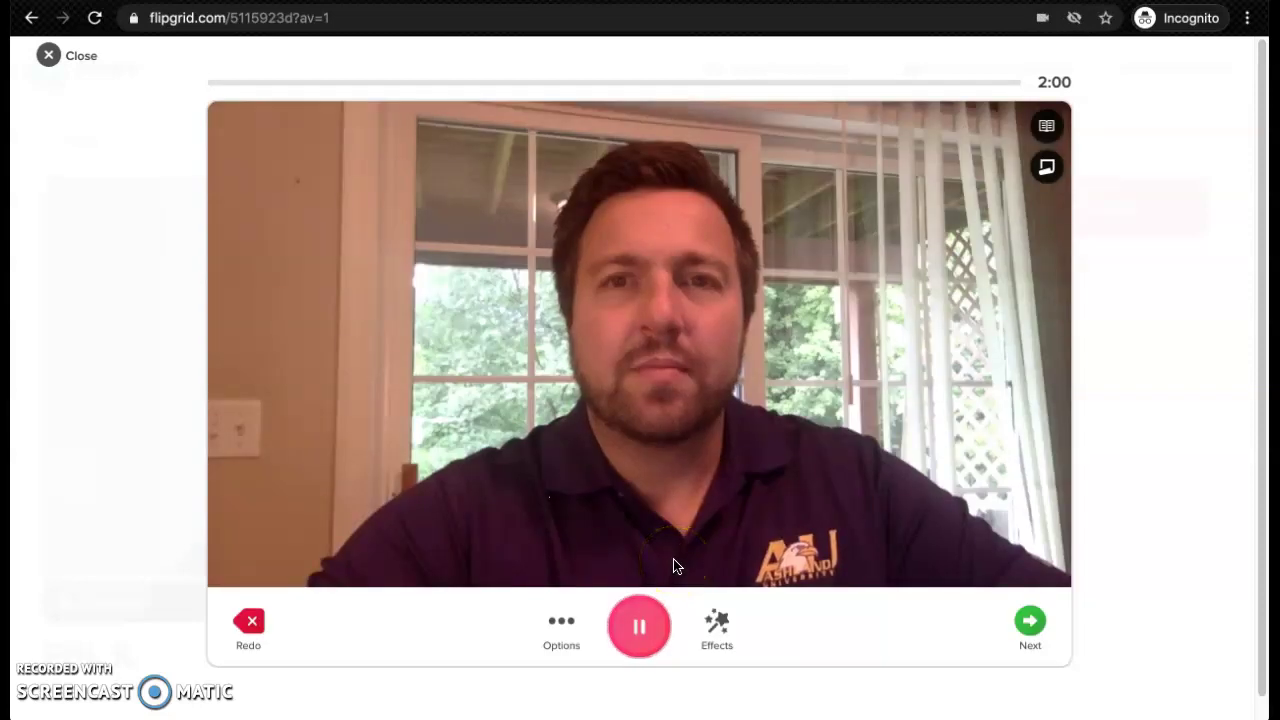
left_click(645, 640)
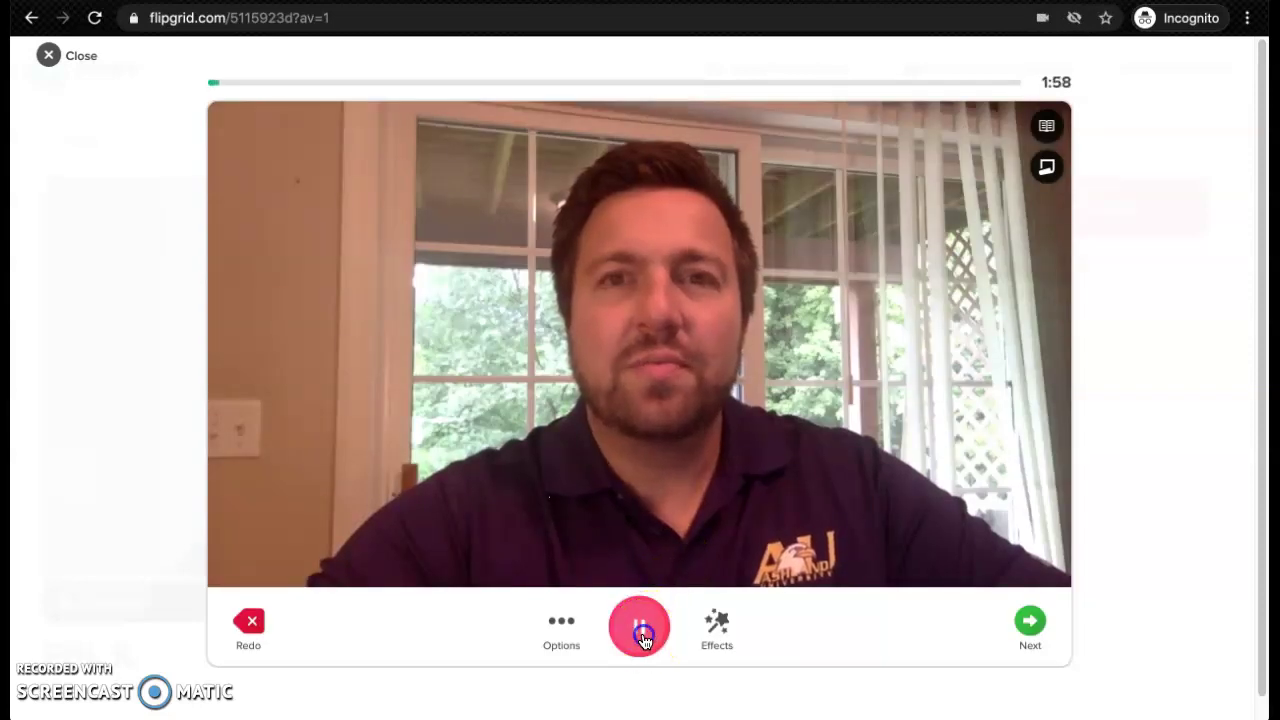
left_click(1027, 633)
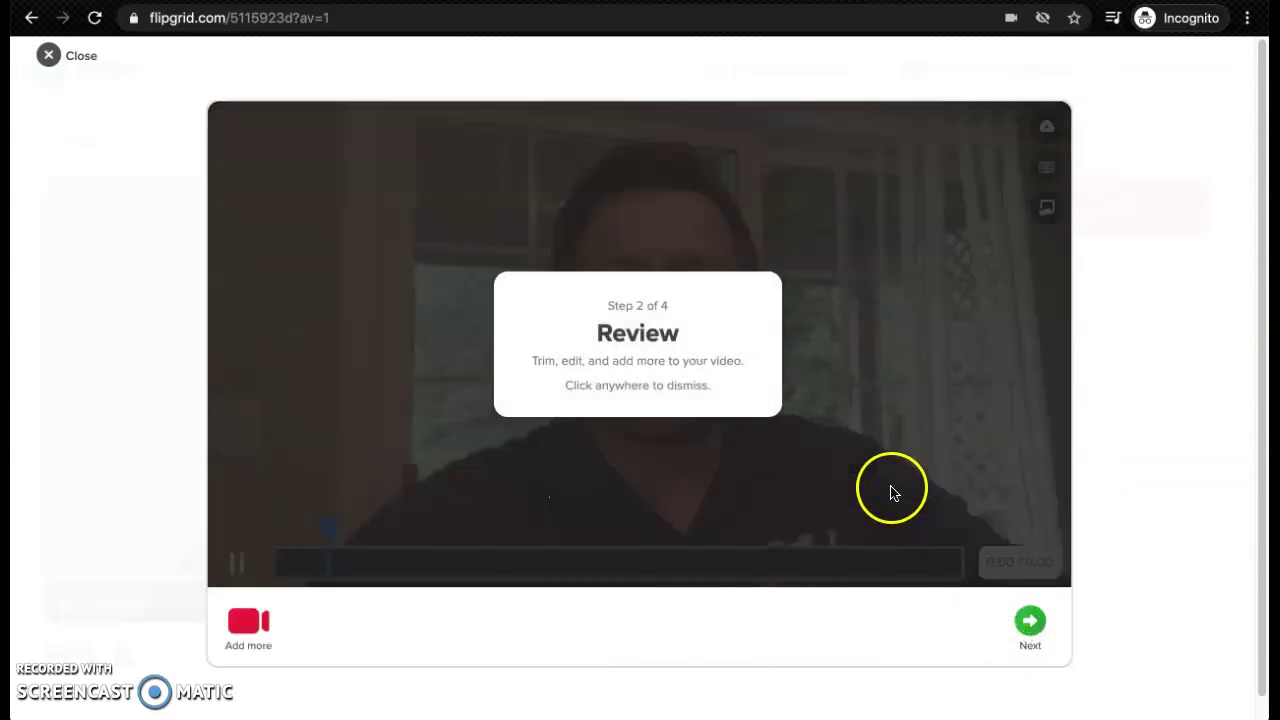
Take a plain cover selfie, then submit the response and complete it
left_click(880, 487)
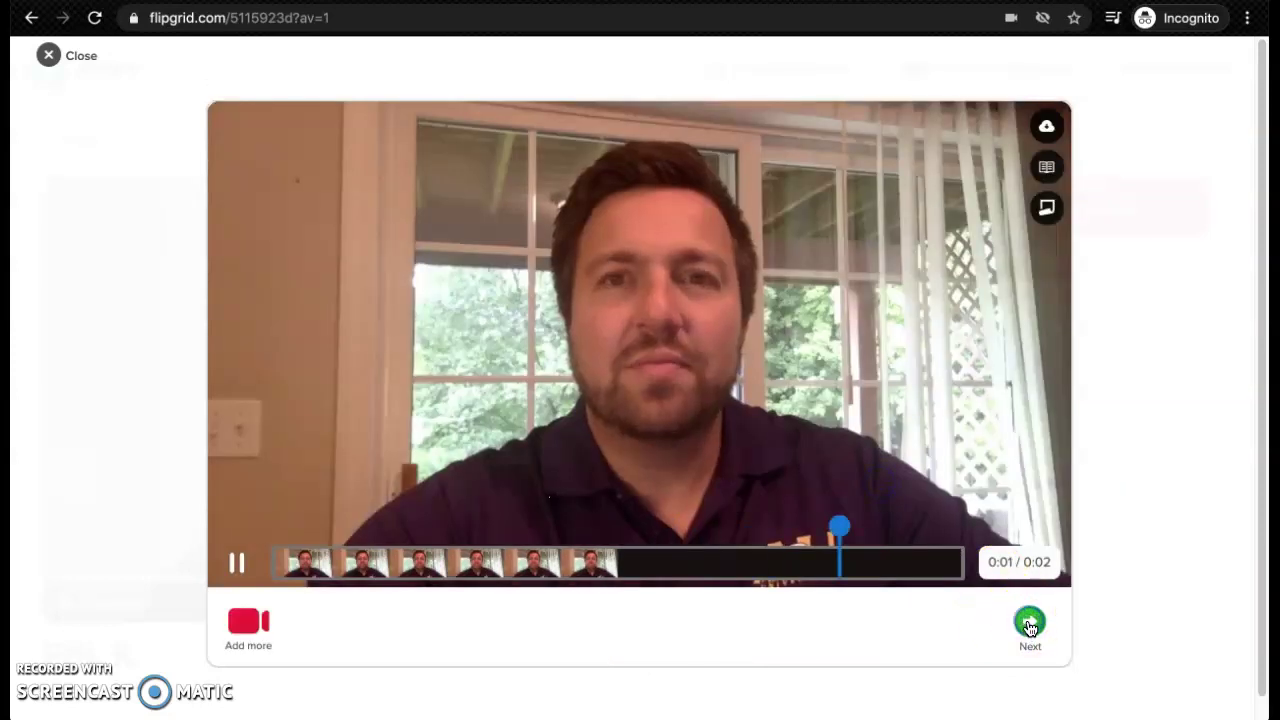
left_click(1030, 622)
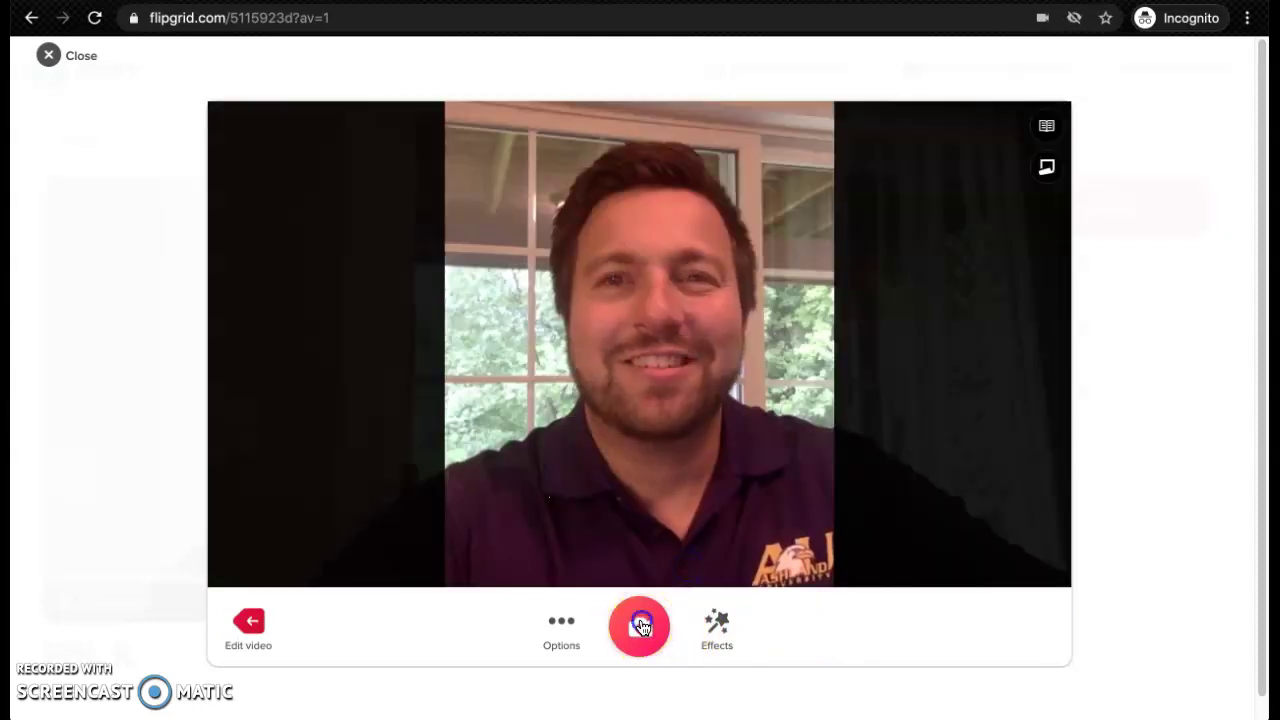
left_click(641, 626)
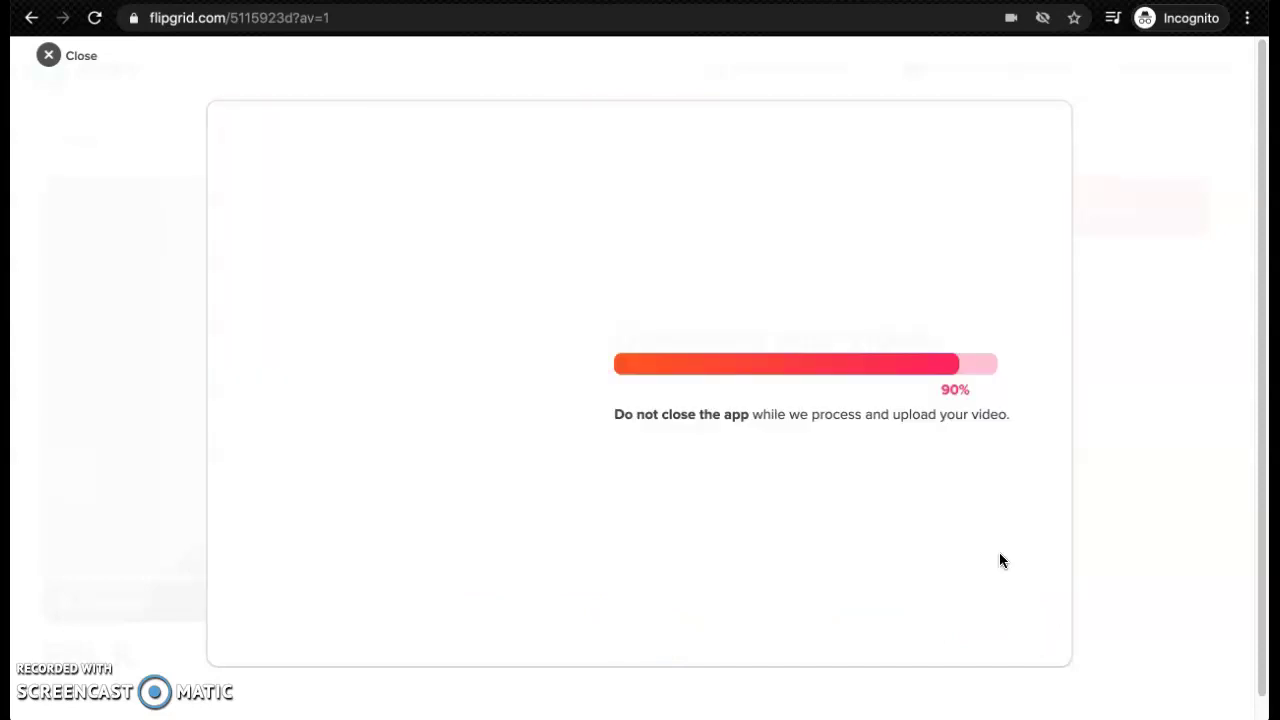
left_click(994, 510)
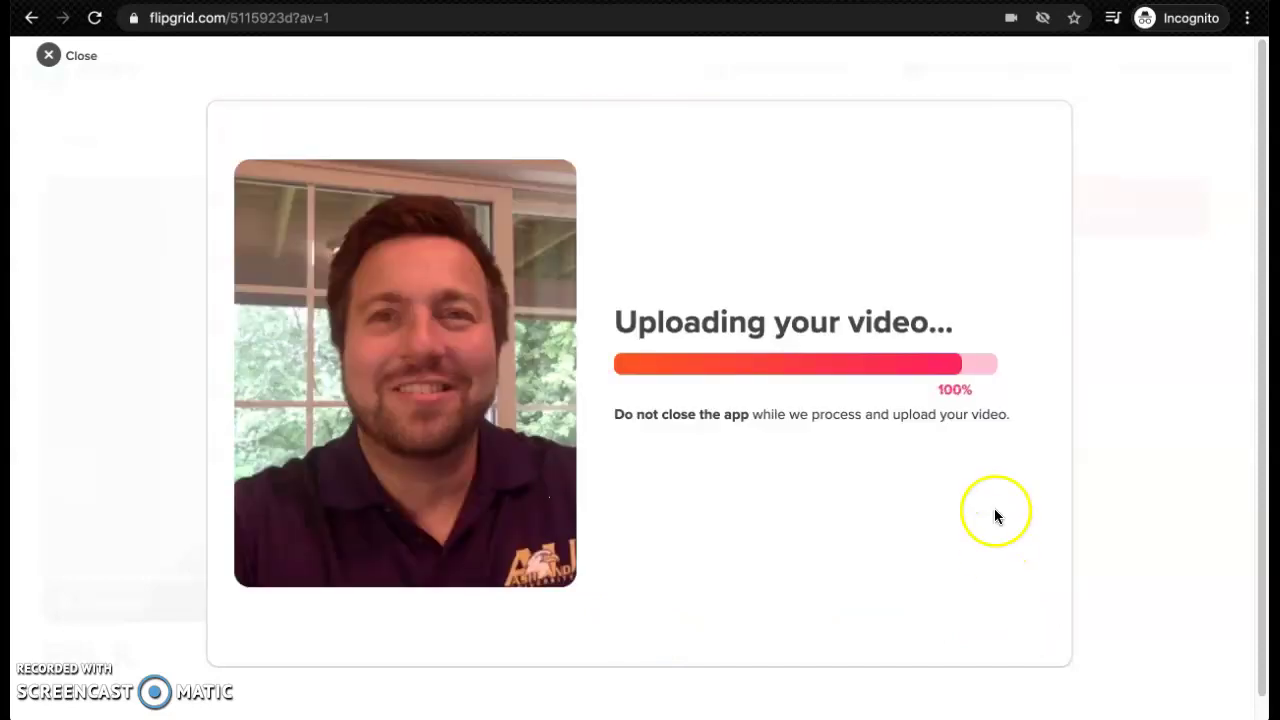
left_click(943, 630)
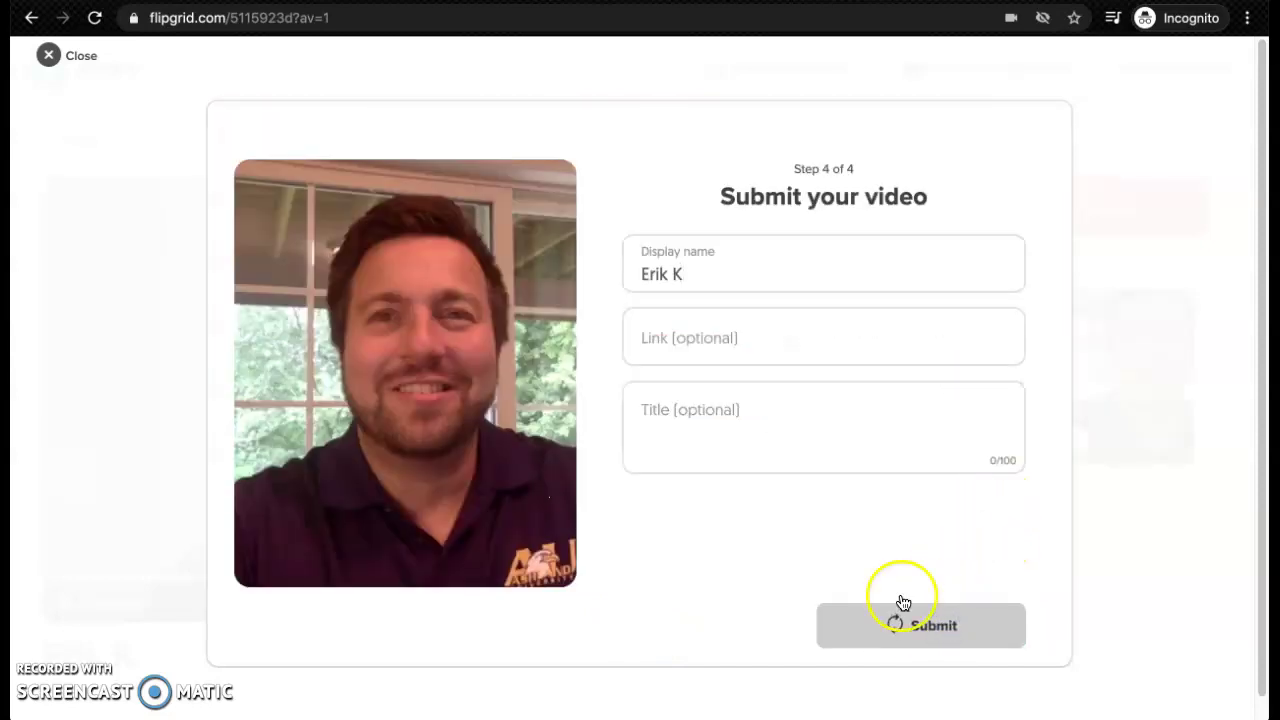
left_click(988, 623)
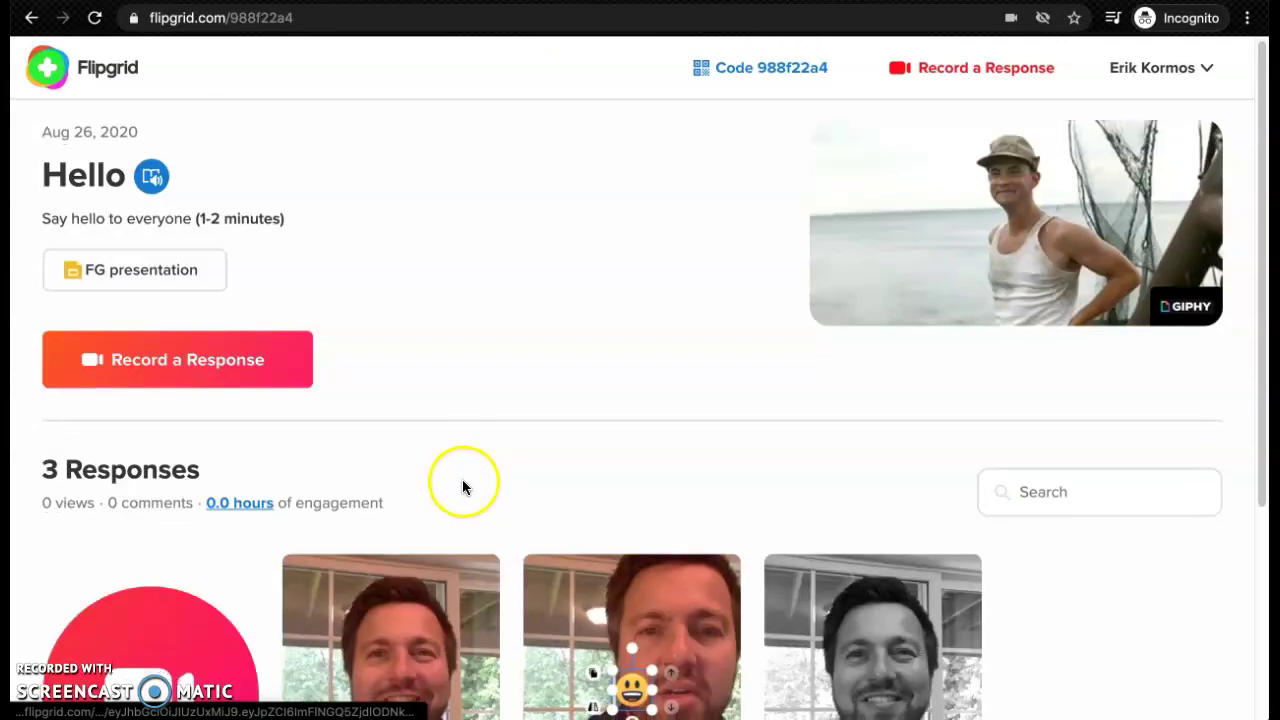
scroll(462, 487, "down", 3)
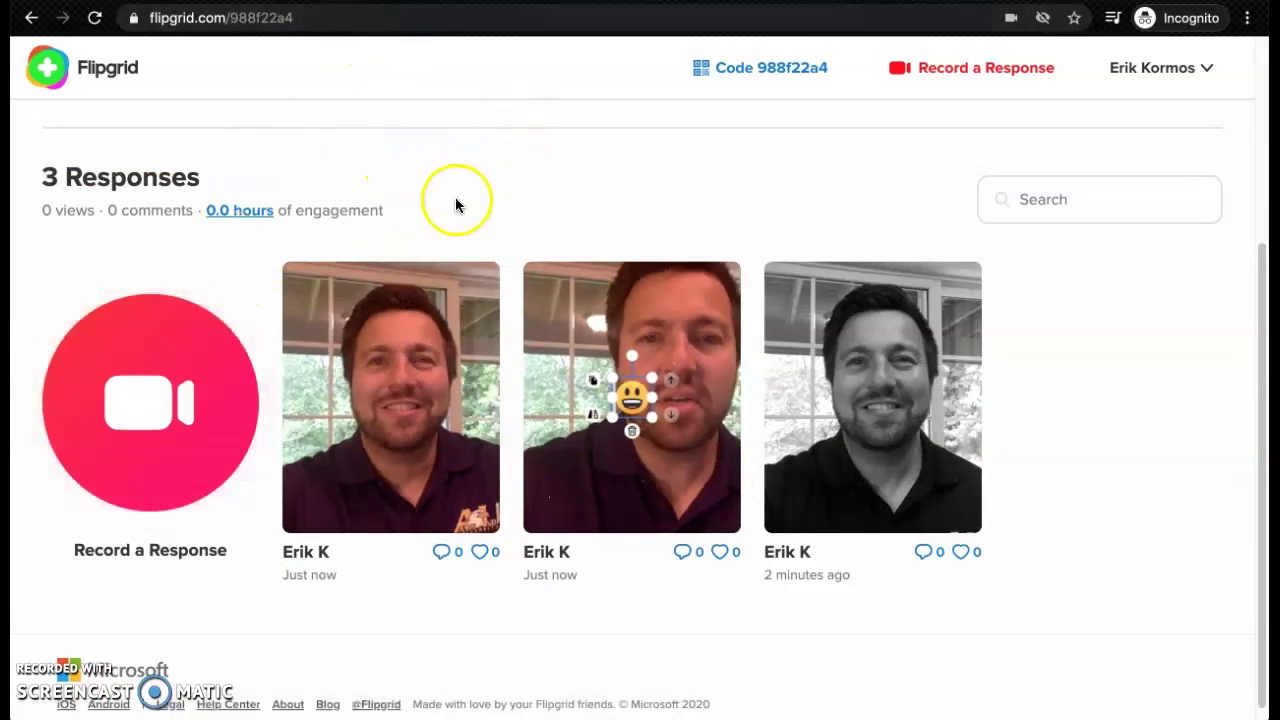
Switch to the educator admin window and reload the Hello topic page
key("ctrl+Up")
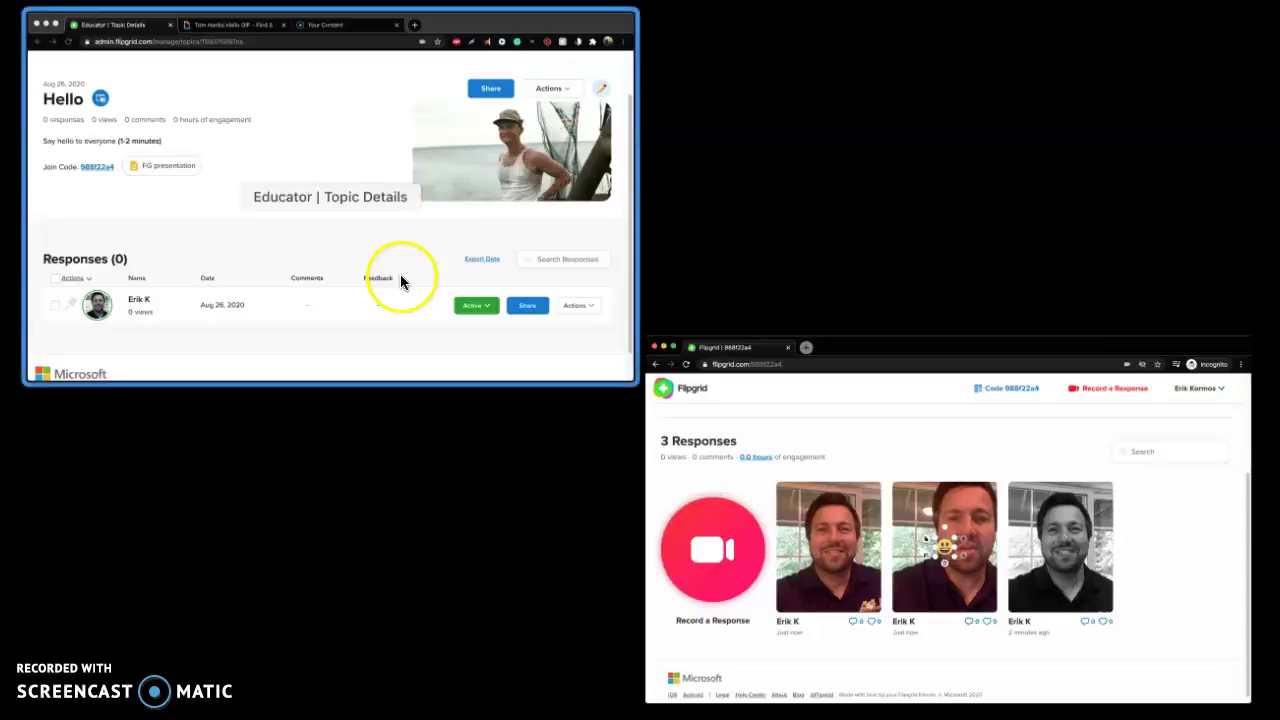
left_click(400, 280)
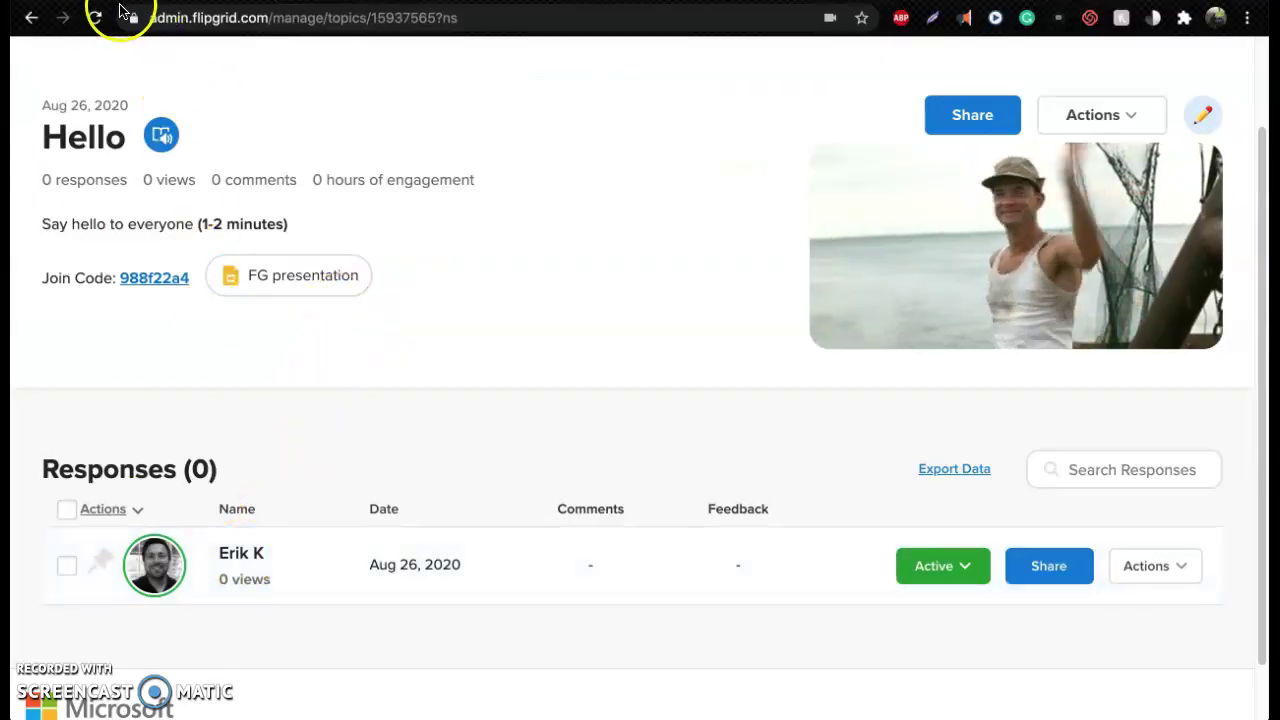
left_click(94, 17)
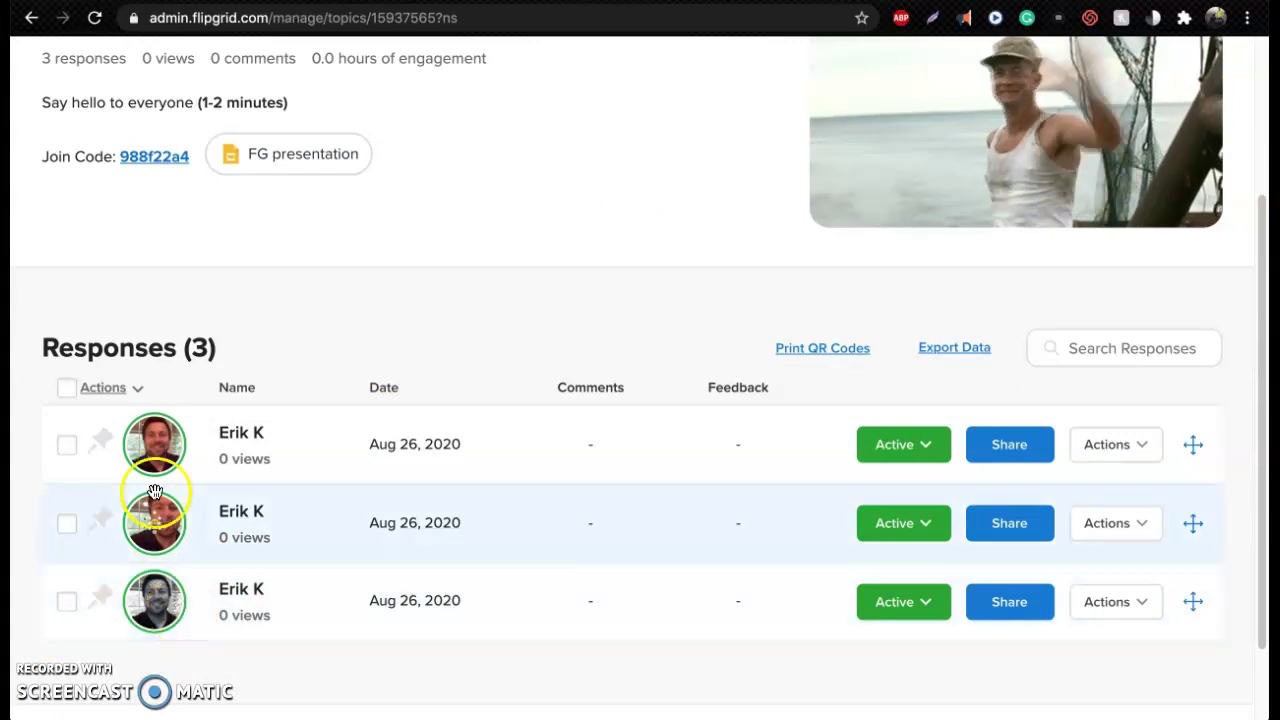
Open and replay the first response, then start a video comment on it
left_click(155, 445)
scroll(148, 460, "down", 5)
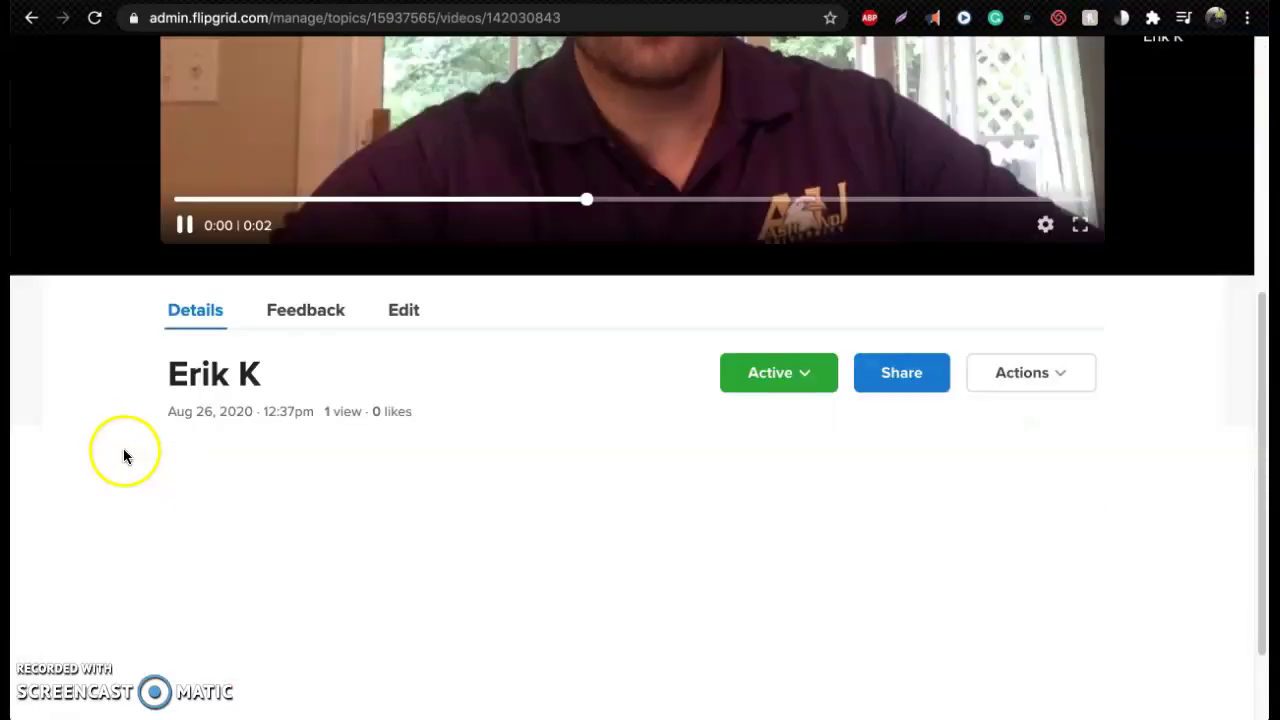
left_click(180, 226)
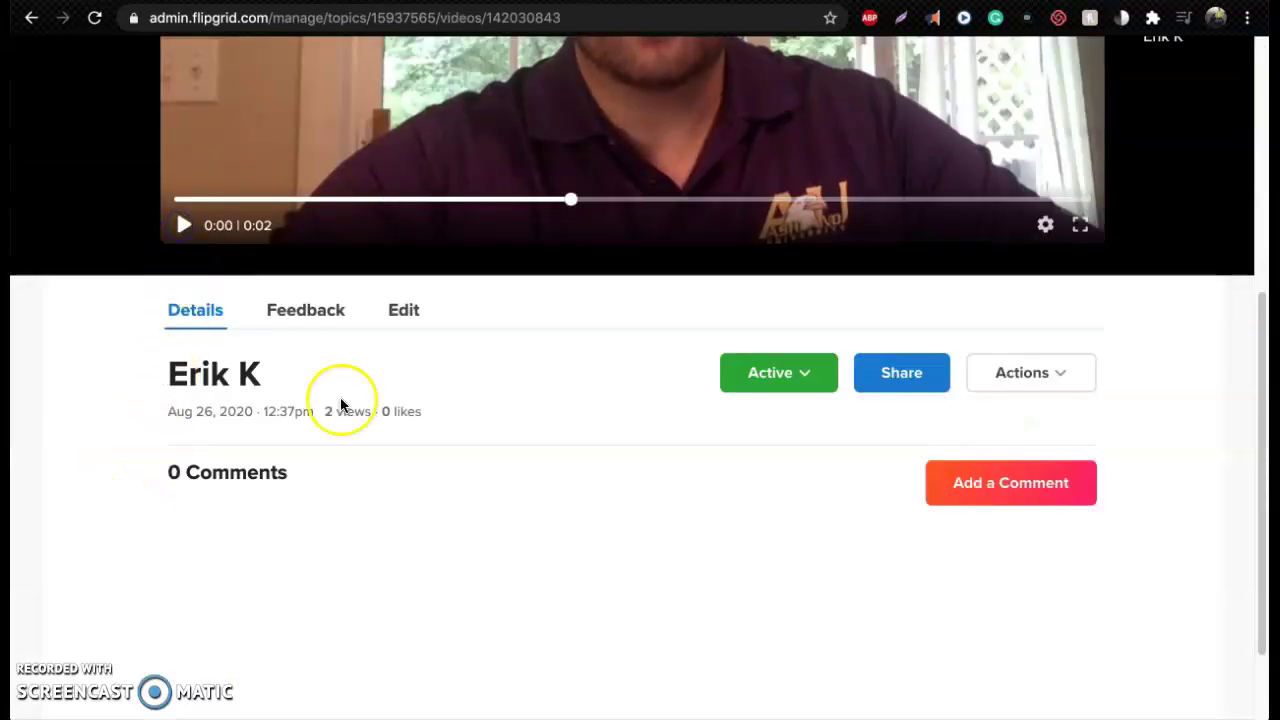
left_click(966, 486)
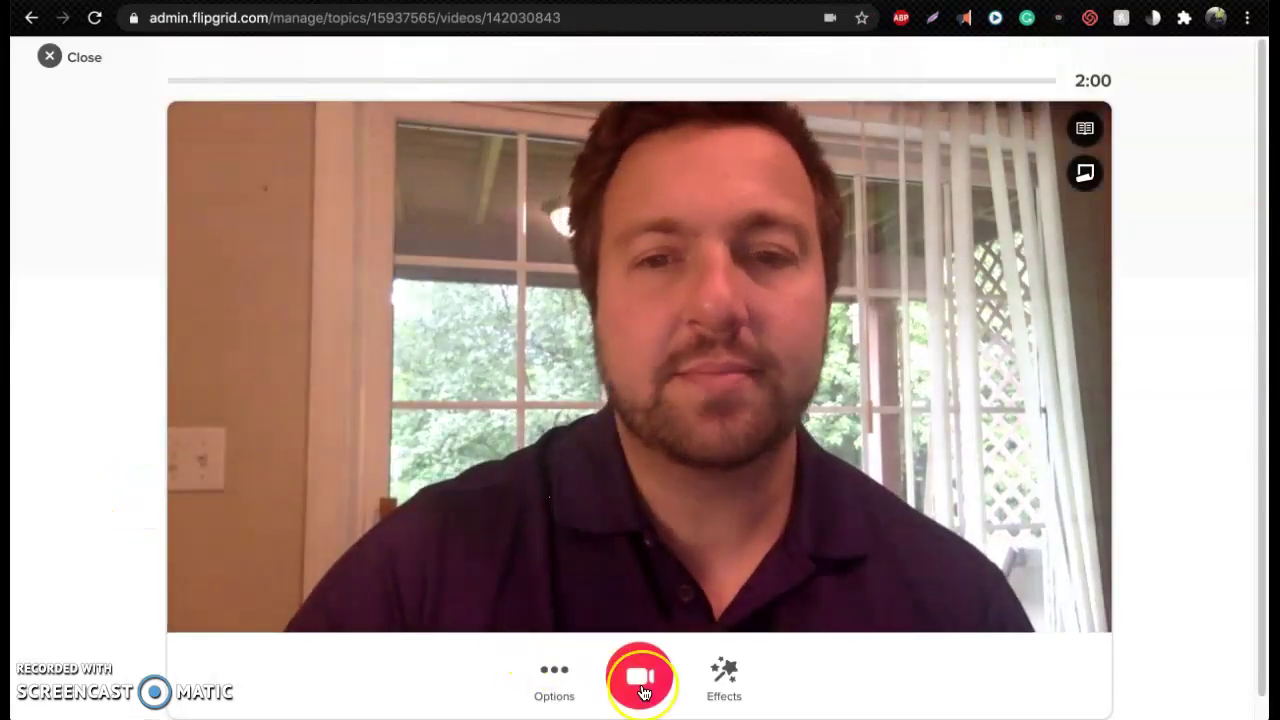
Record a short comment clip and play it back in review
left_click(640, 678)
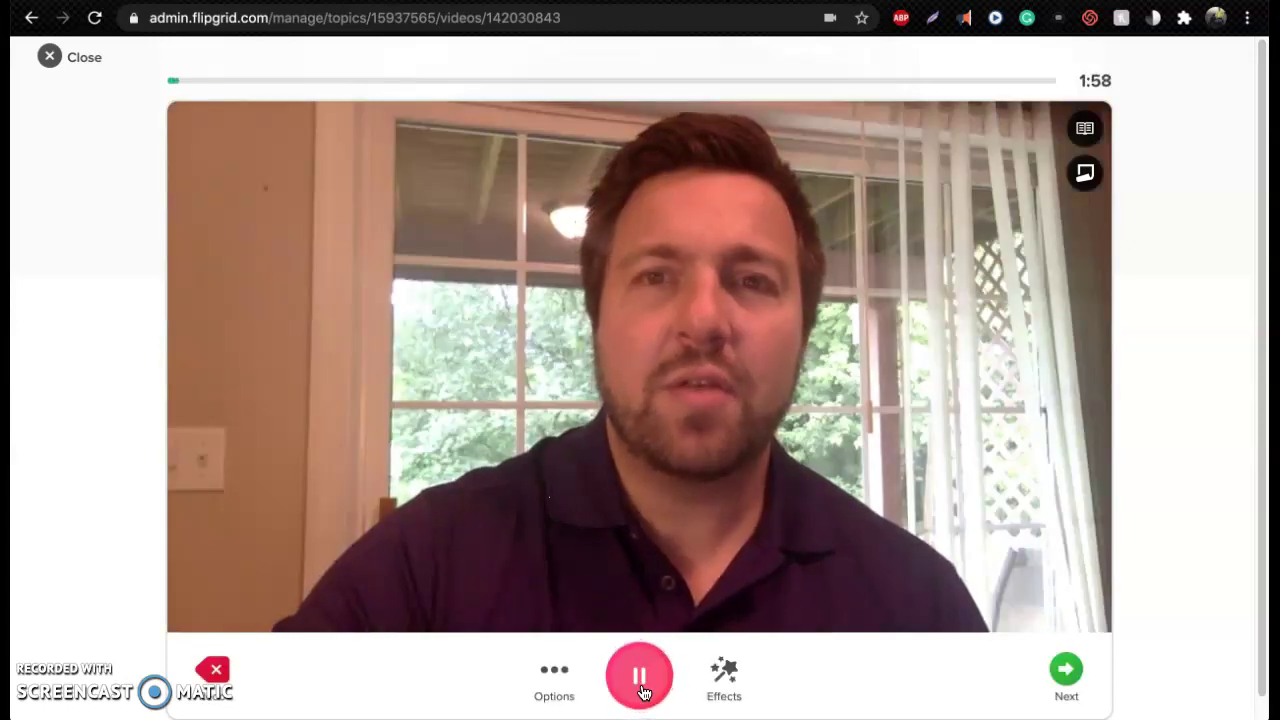
left_click(641, 690)
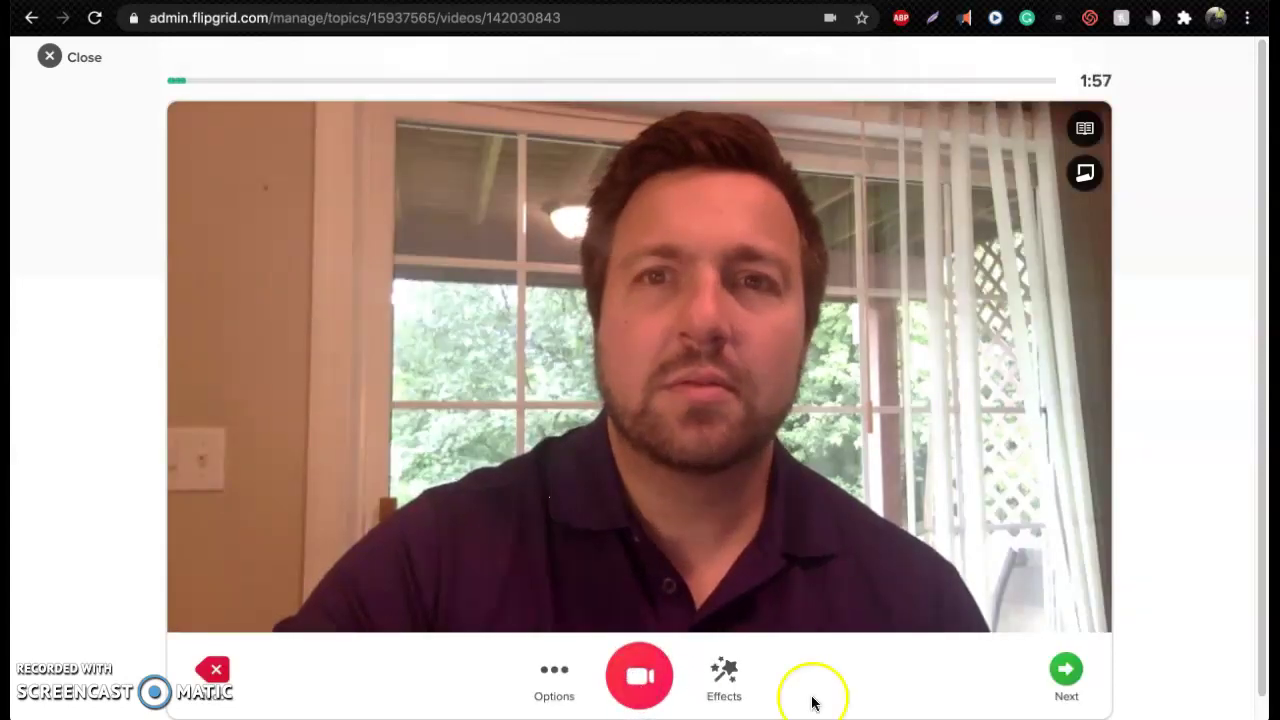
left_click(1068, 673)
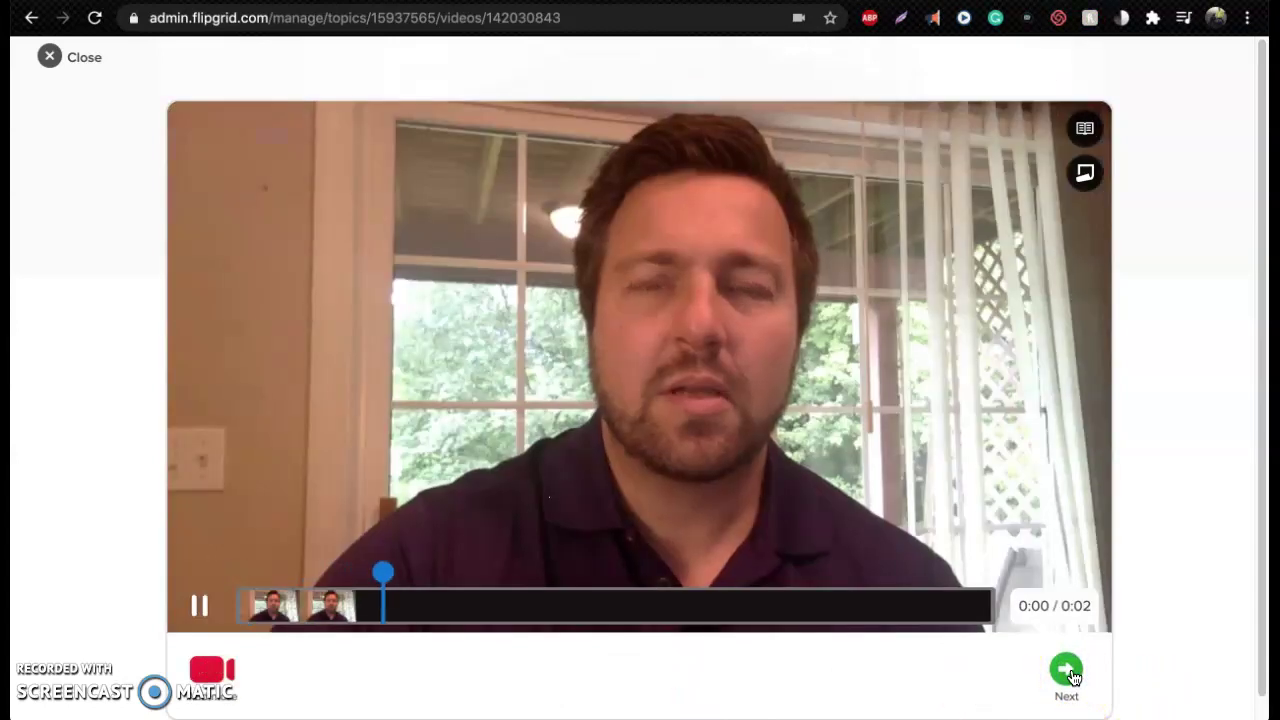
left_click(214, 601)
left_click(908, 688)
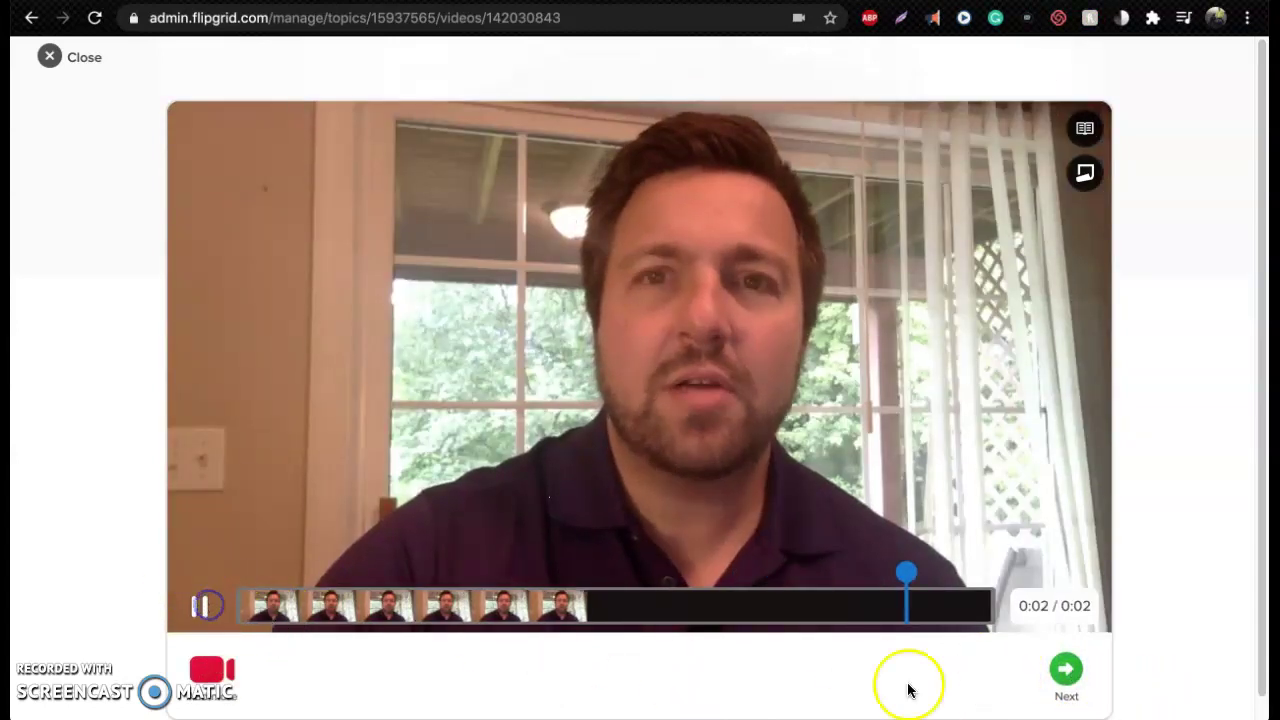
Add a second clip, then upload and submit the video comment
left_click(1068, 674)
left_click(628, 670)
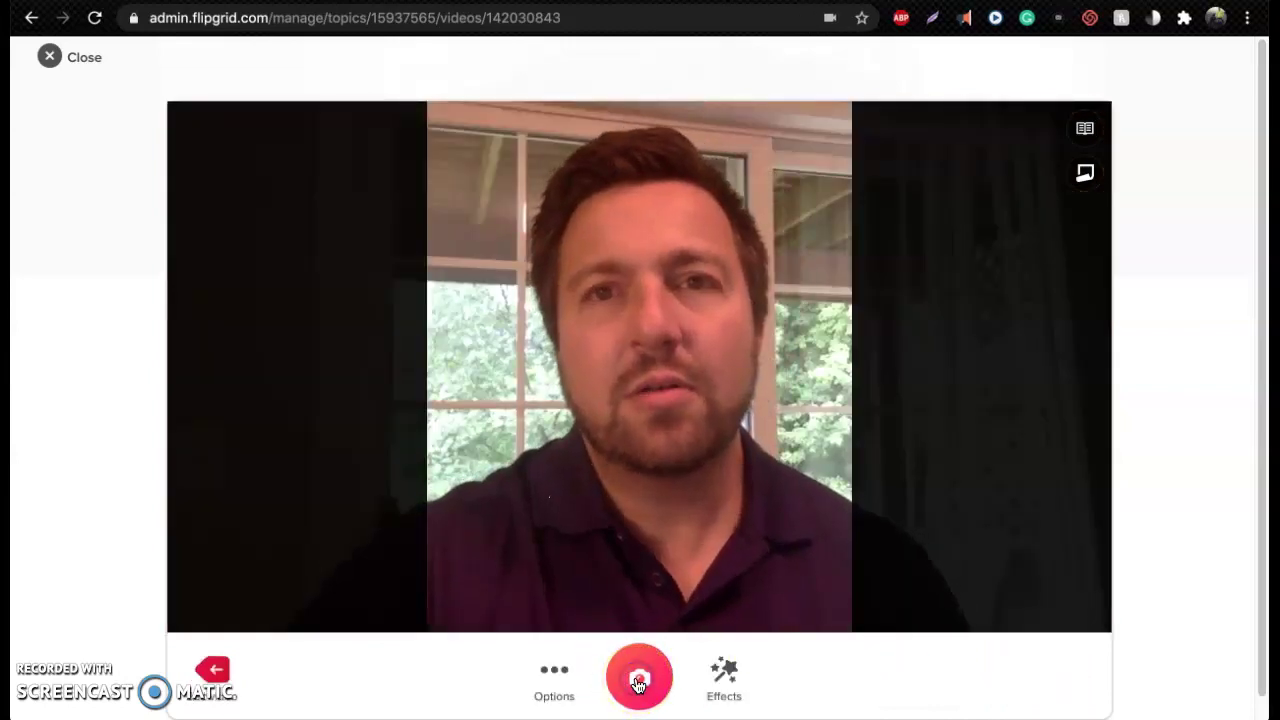
left_click(638, 680)
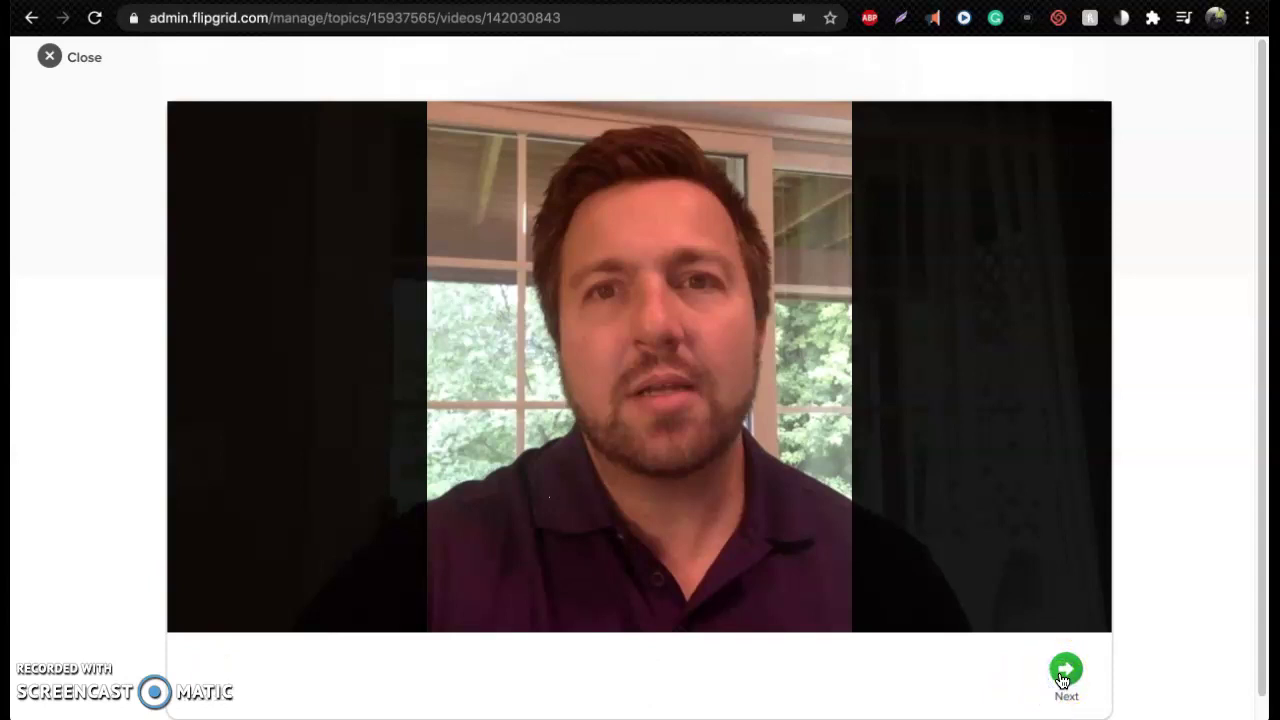
left_click(1065, 672)
left_click(991, 661)
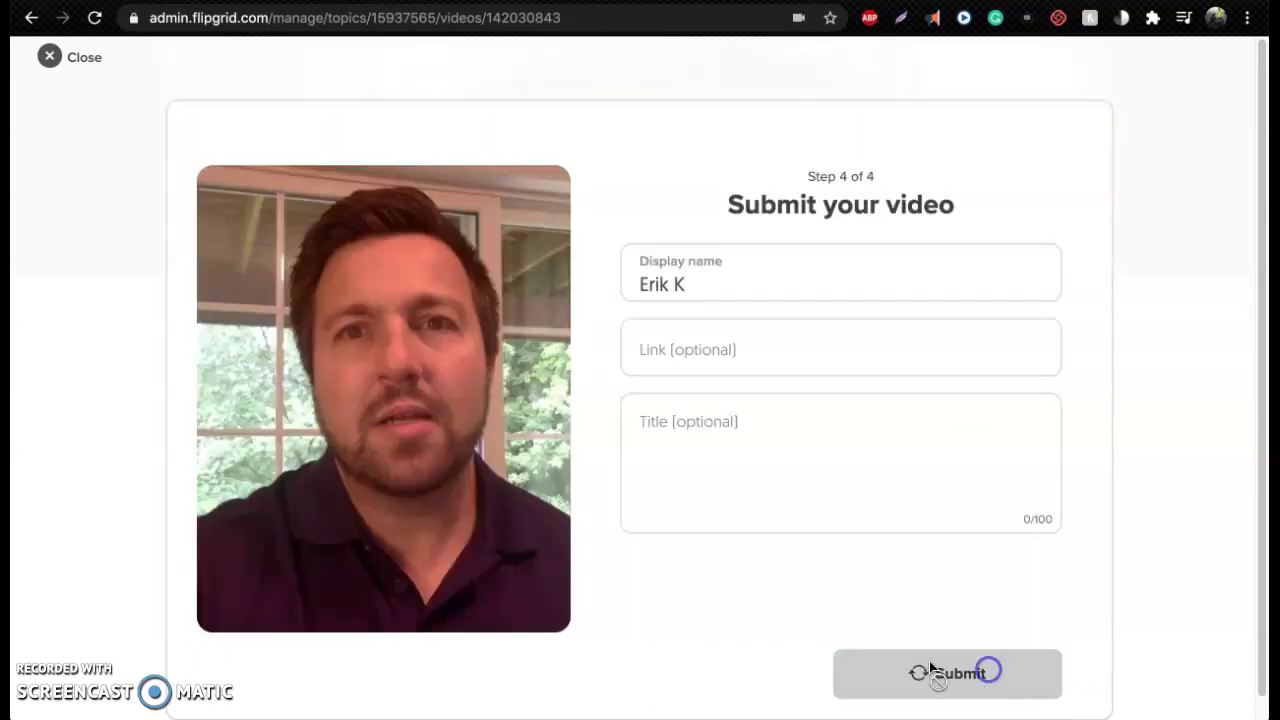
left_click(1028, 679)
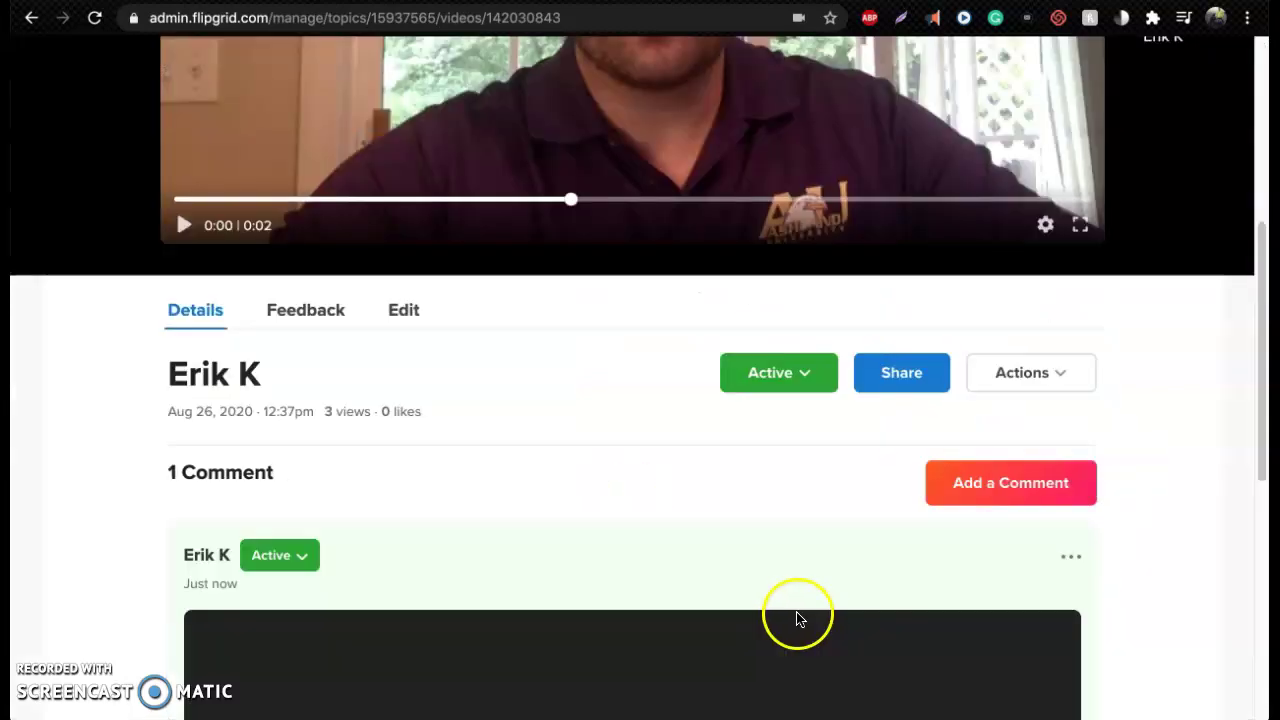
scroll(131, 476, "down", 4)
scroll(125, 470, "down", 1)
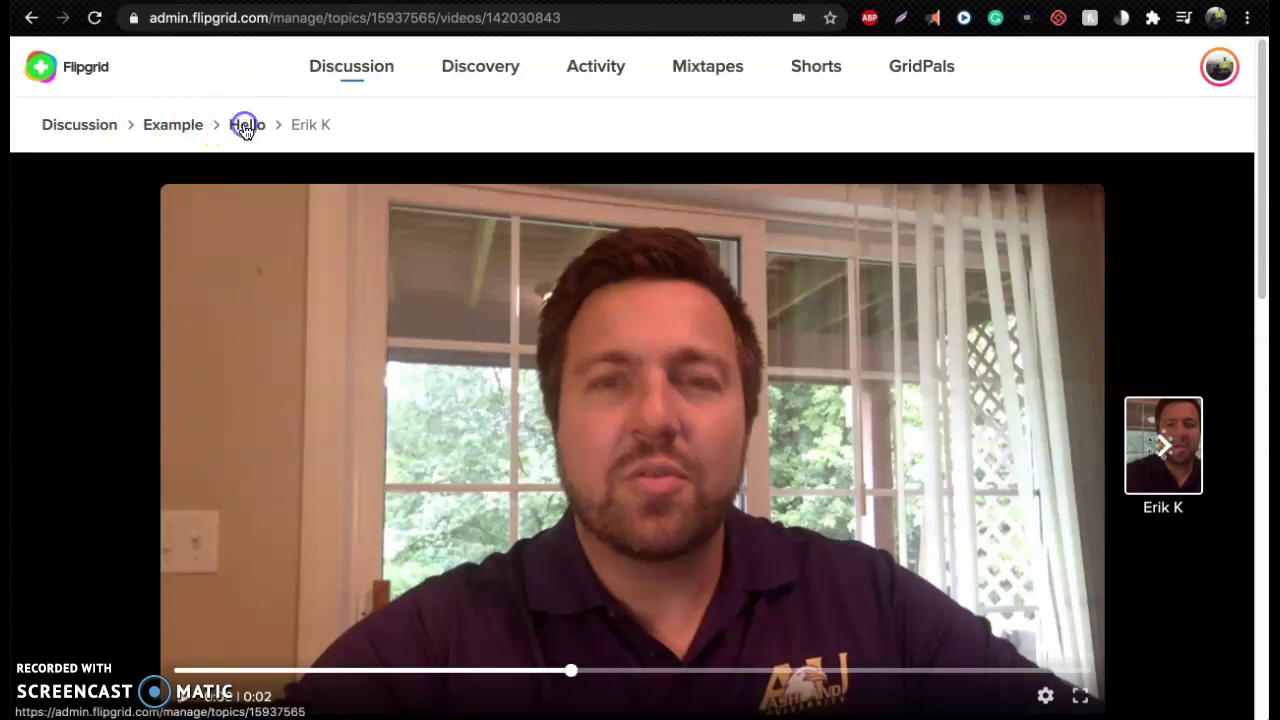
Check the Hello topic's responses table for the 1 Comment, then go to Discovery
left_click(245, 124)
scroll(290, 400, "down", 3)
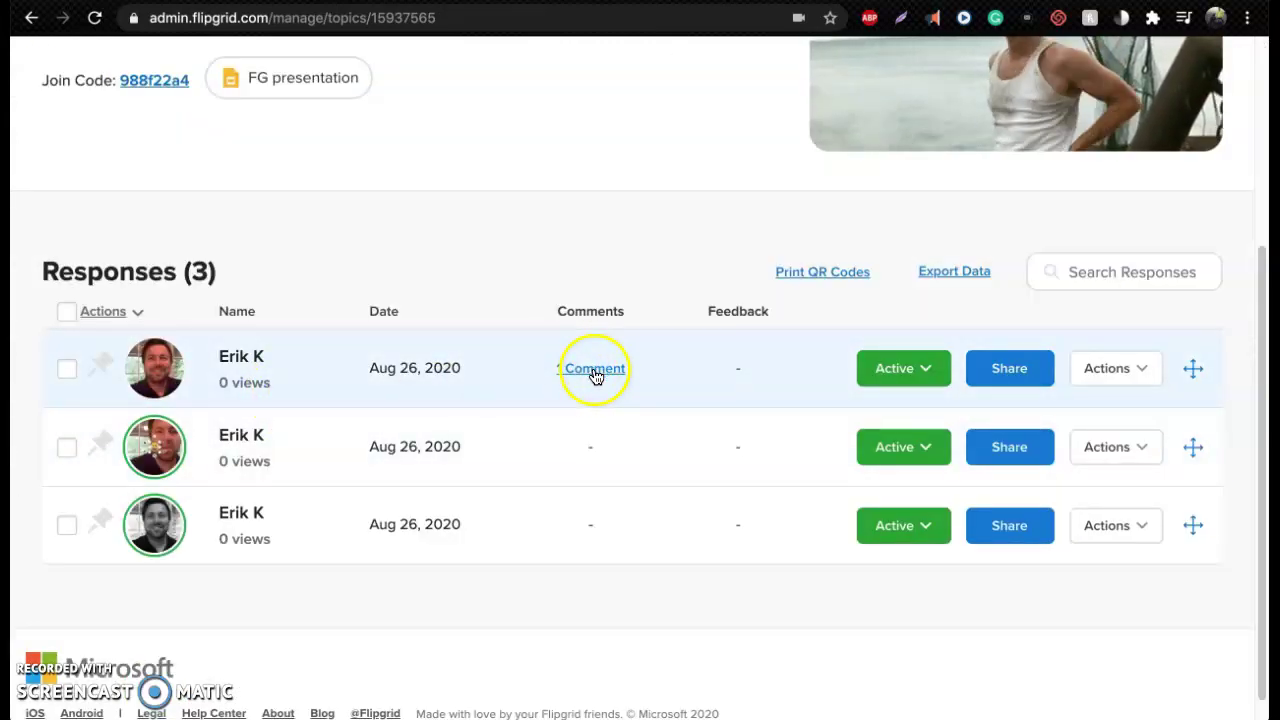
scroll(398, 437, "up", 3)
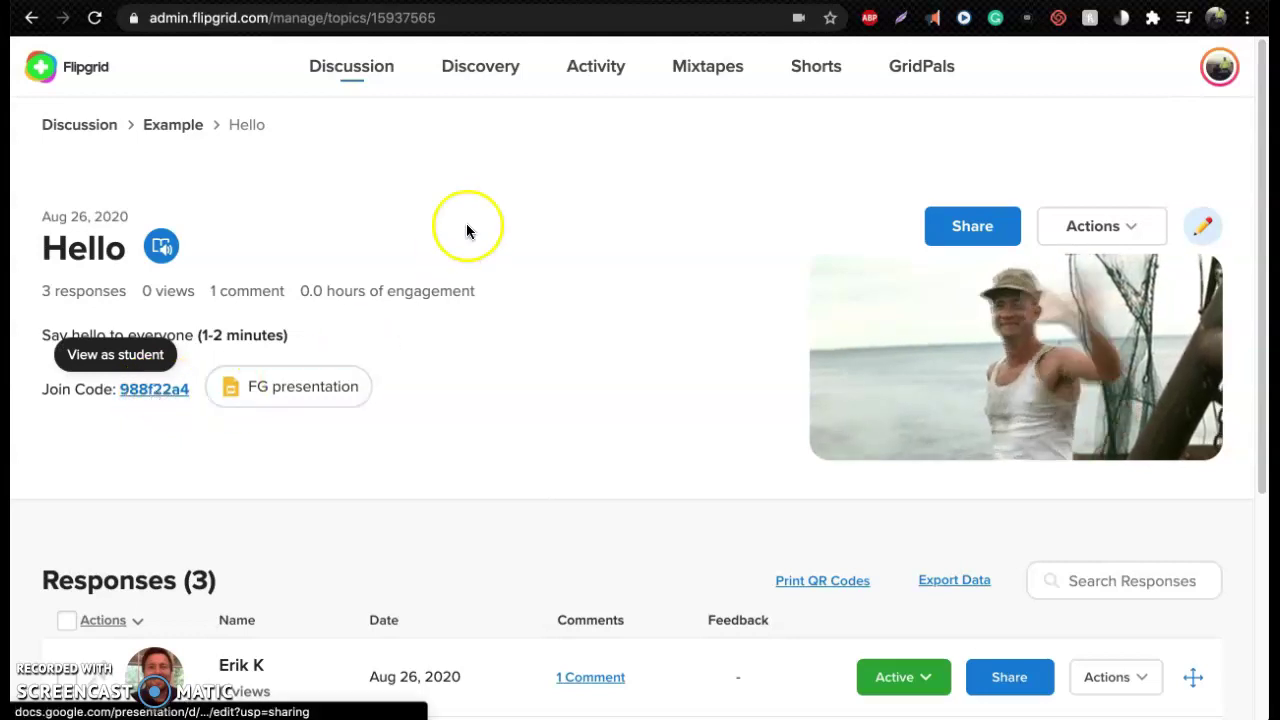
left_click(495, 75)
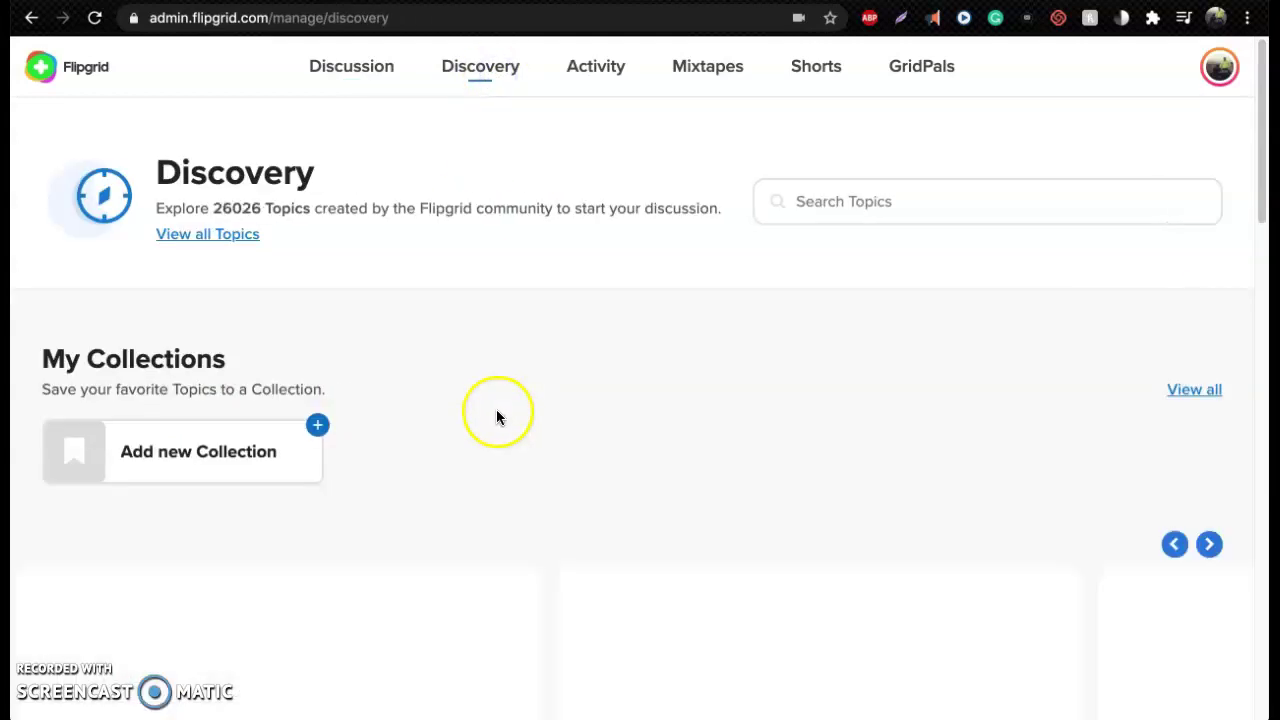
Browse Discovery and open The Metropolitan Museum of Art partner page
scroll(496, 415, "down", 2)
scroll(495, 418, "down", 2)
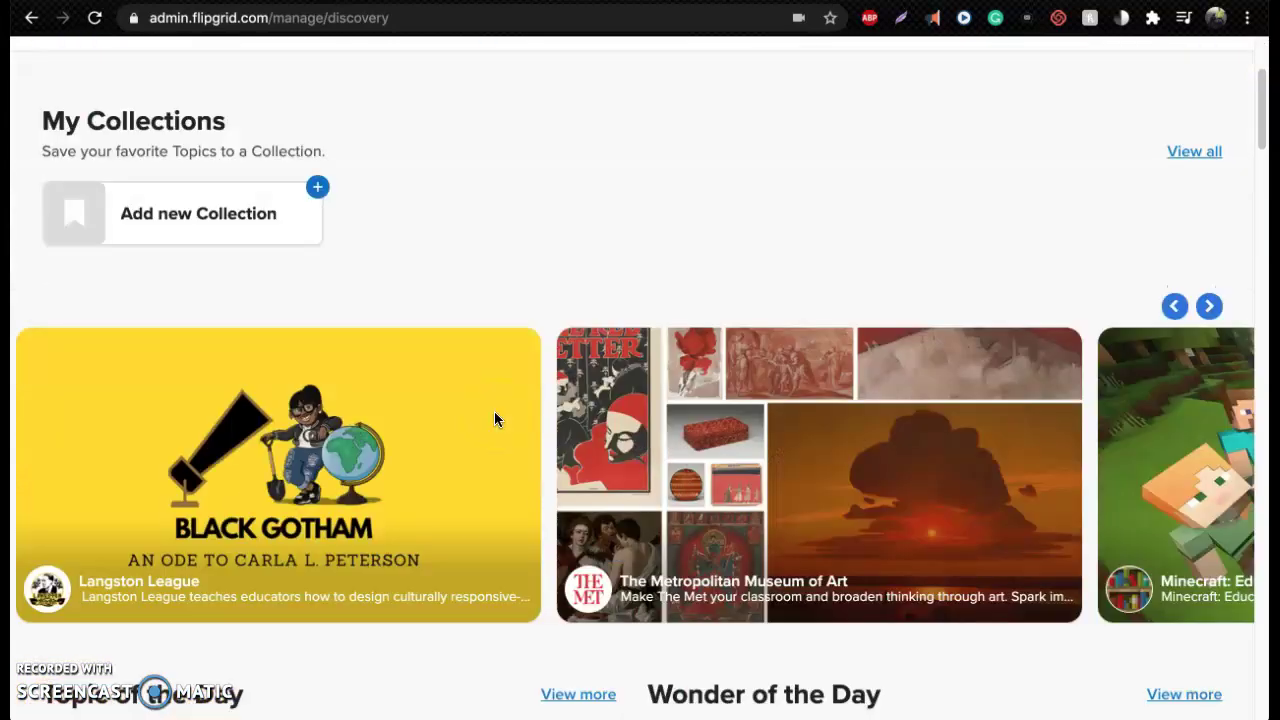
scroll(495, 418, "down", 3)
scroll(494, 419, "down", 1)
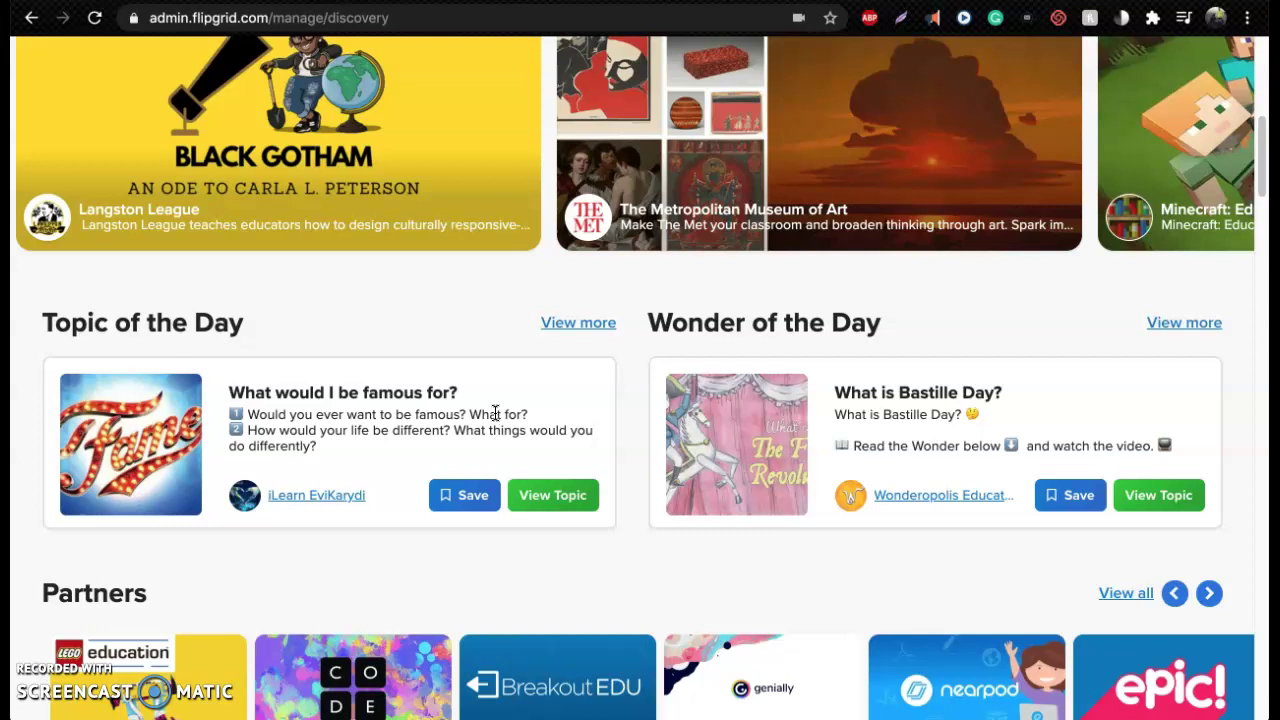
scroll(494, 420, "up", 2)
left_click(675, 398)
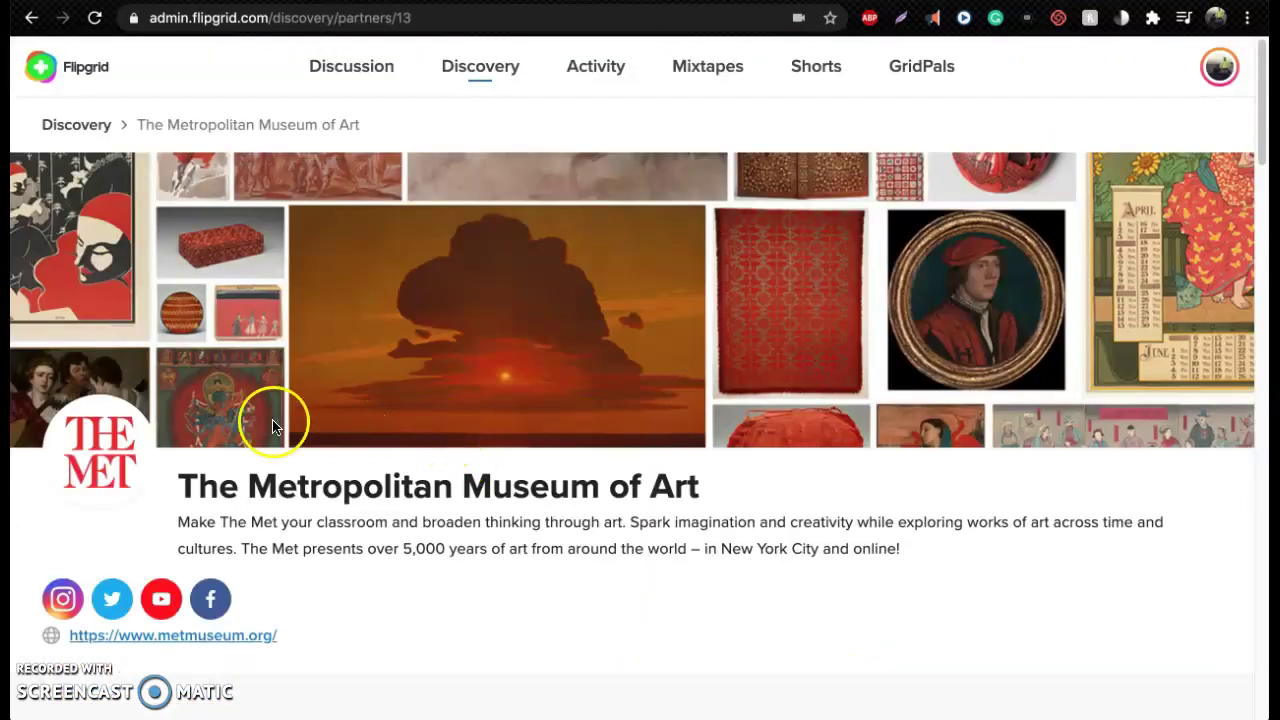
Preview The Met's 'Your move!' topic, close it, and return to the Discussion page
scroll(377, 450, "down", 4)
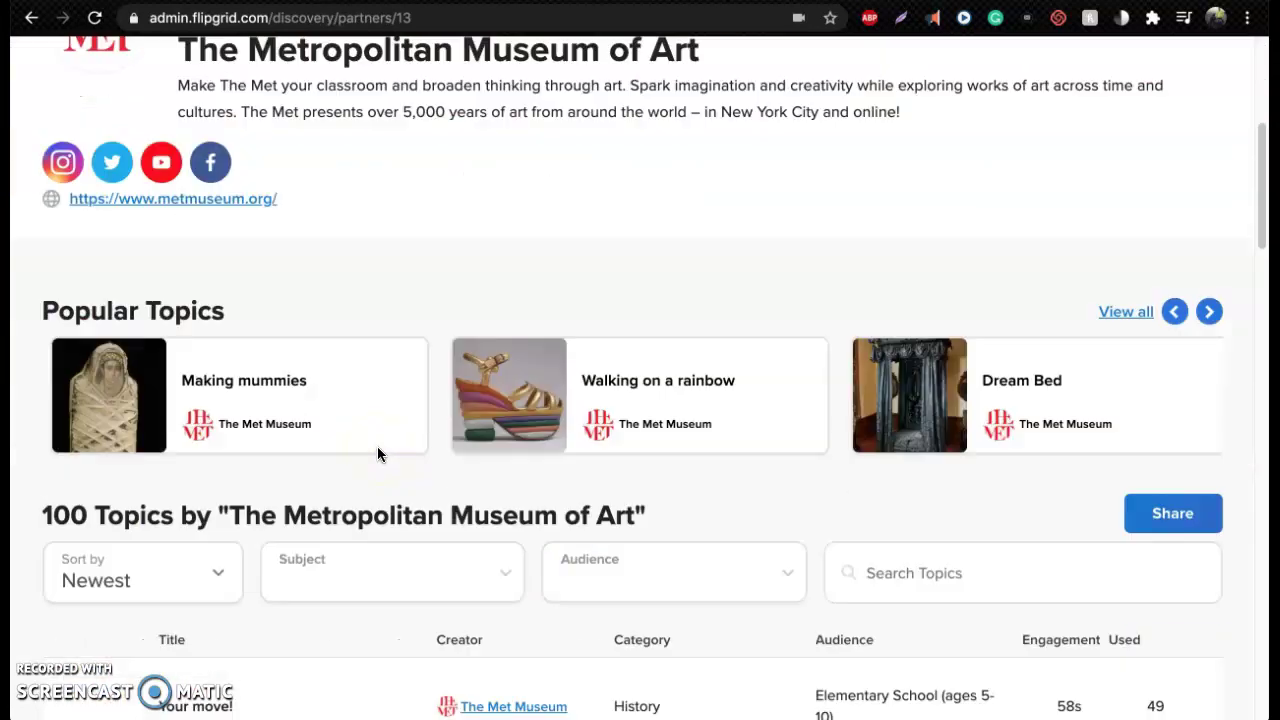
scroll(377, 450, "down", 3)
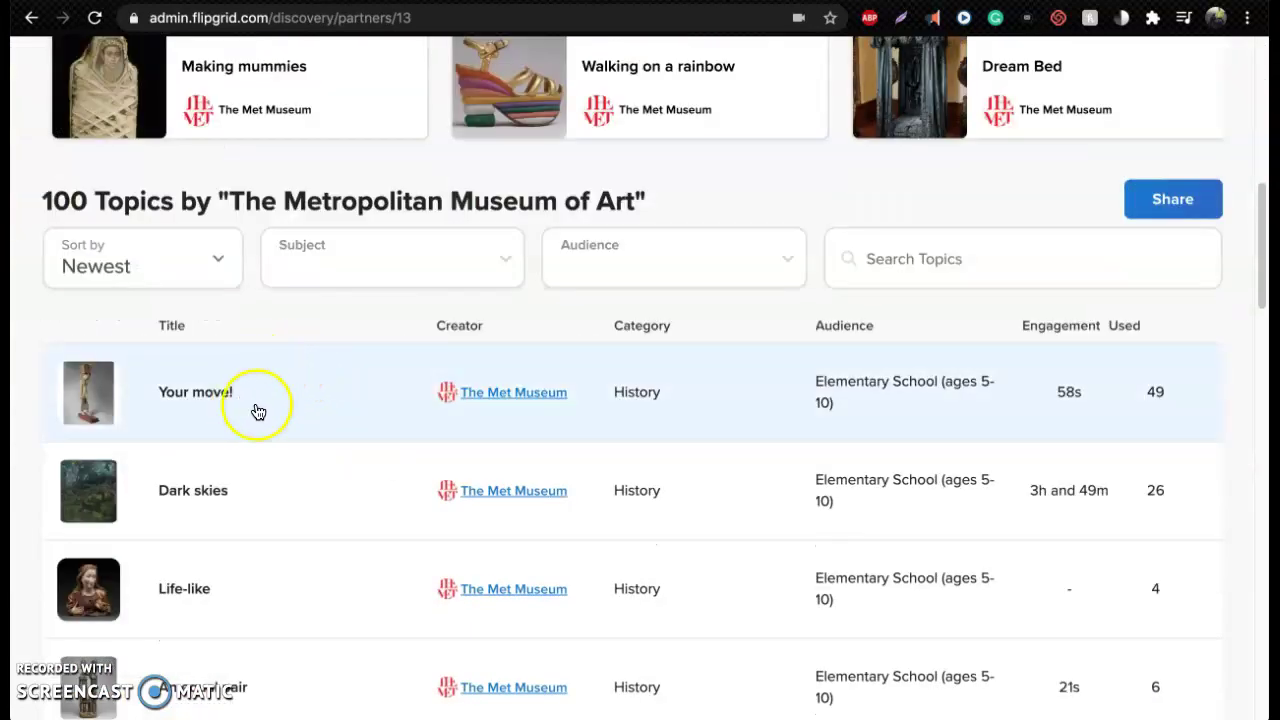
left_click(99, 397)
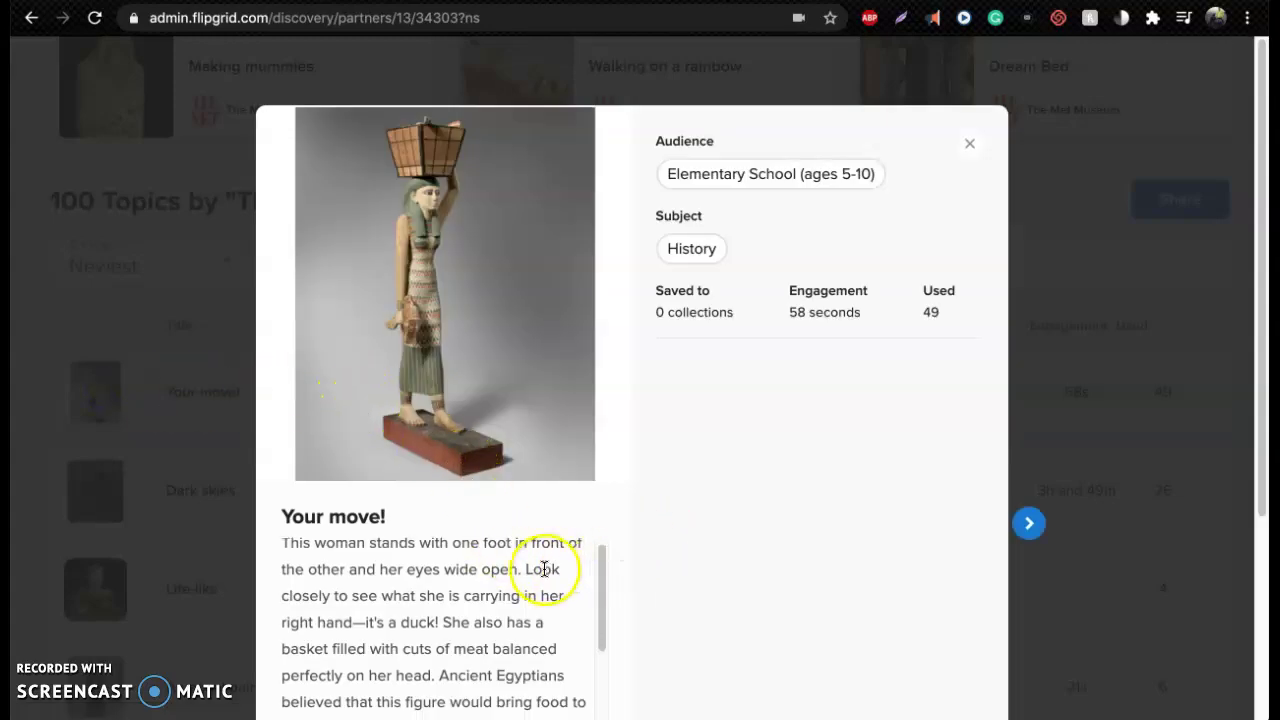
scroll(535, 571, "down", 3)
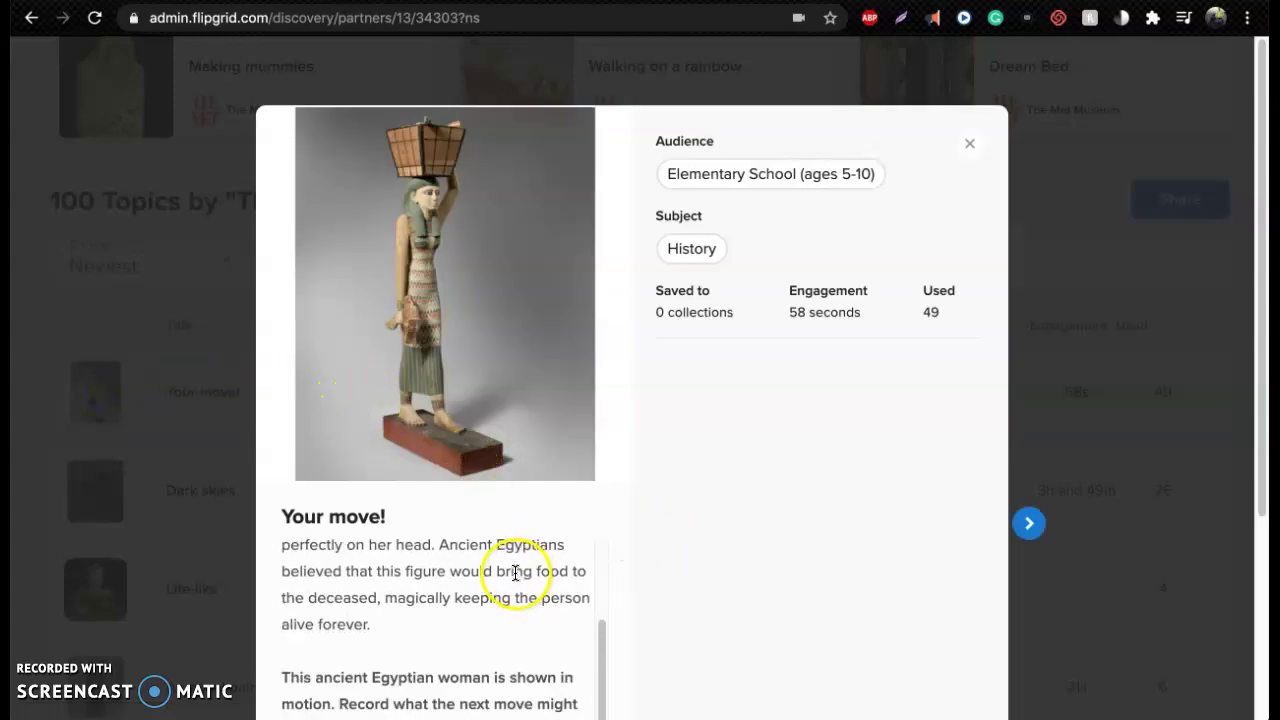
left_click(972, 147)
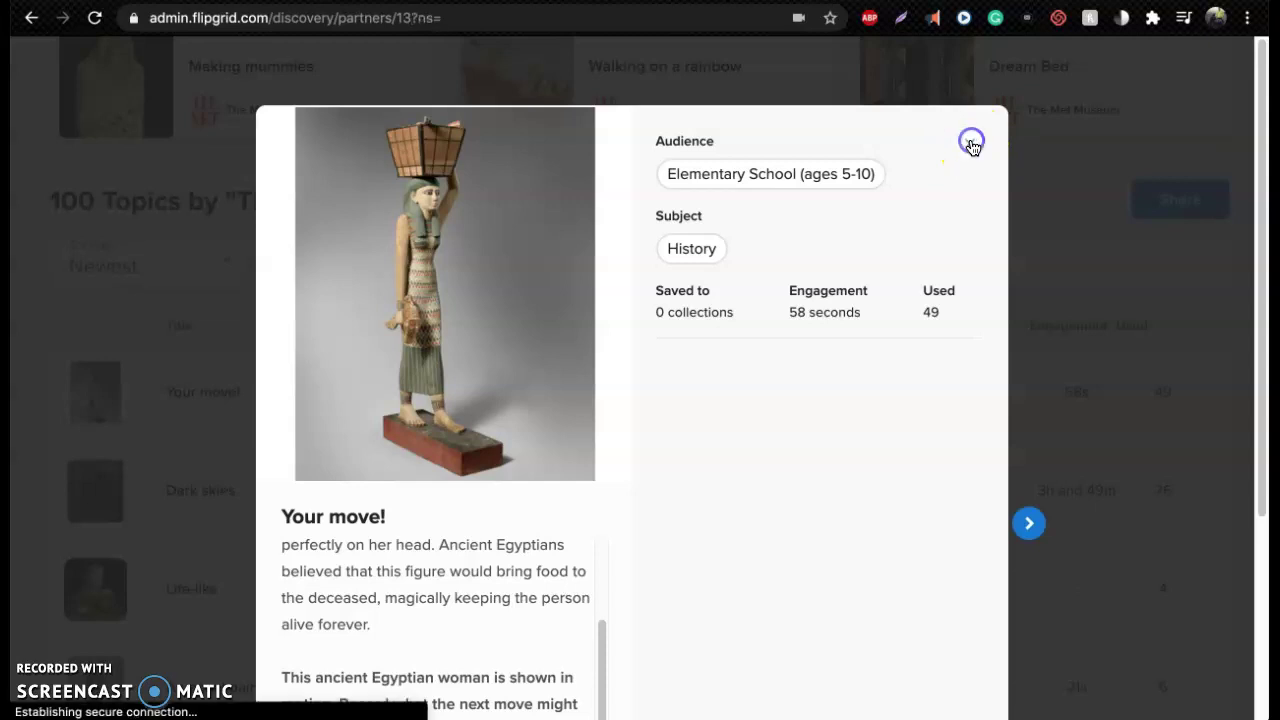
scroll(494, 380, "up", 5)
scroll(418, 340, "up", 3)
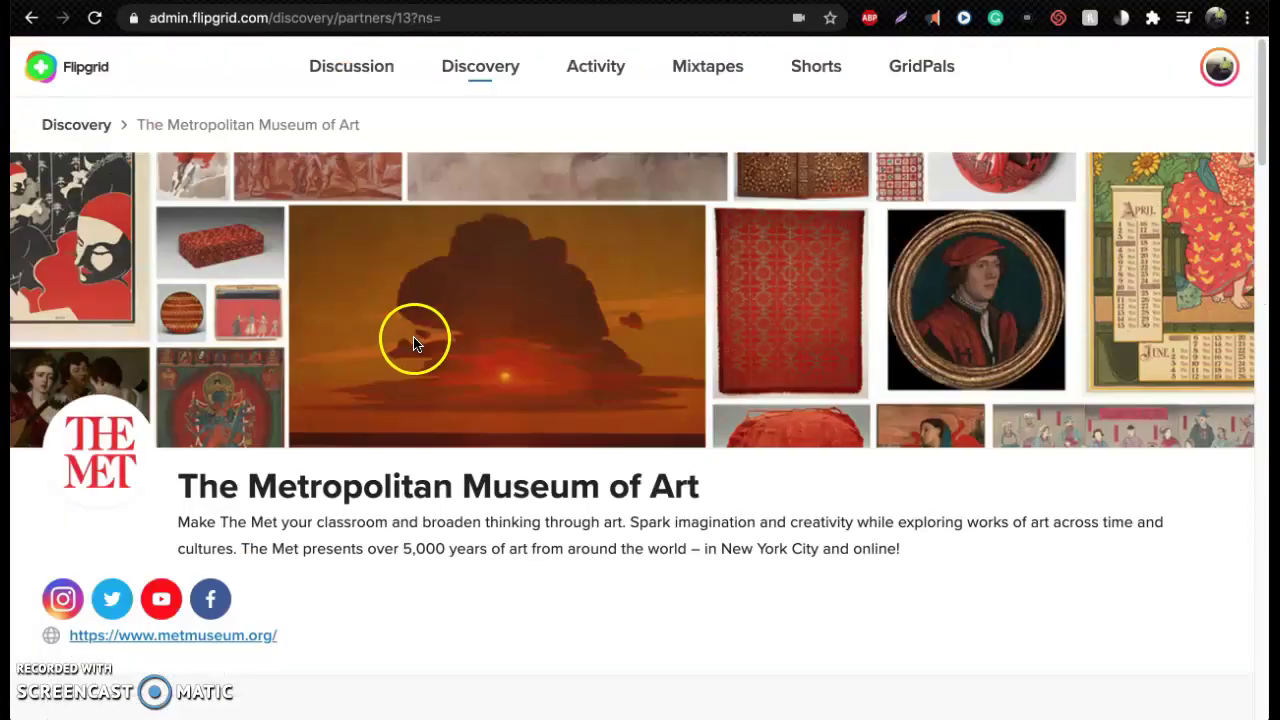
left_click(368, 72)
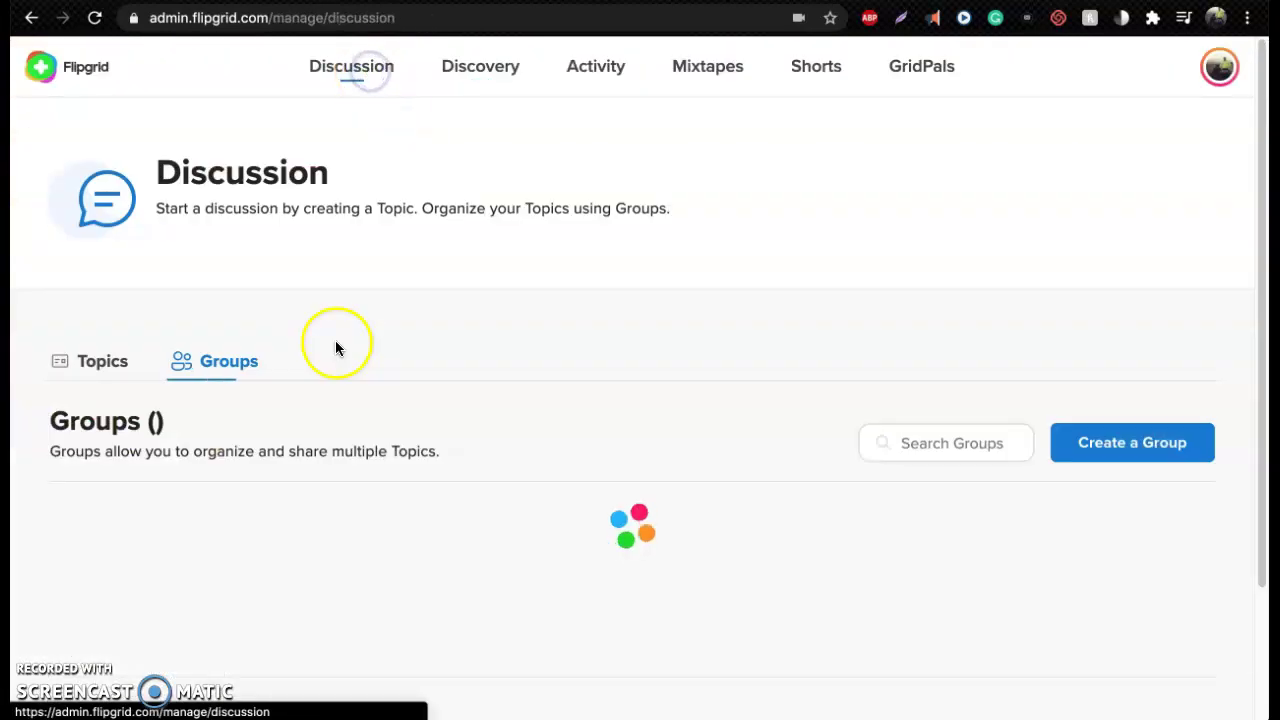
scroll(320, 410, "down", 3)
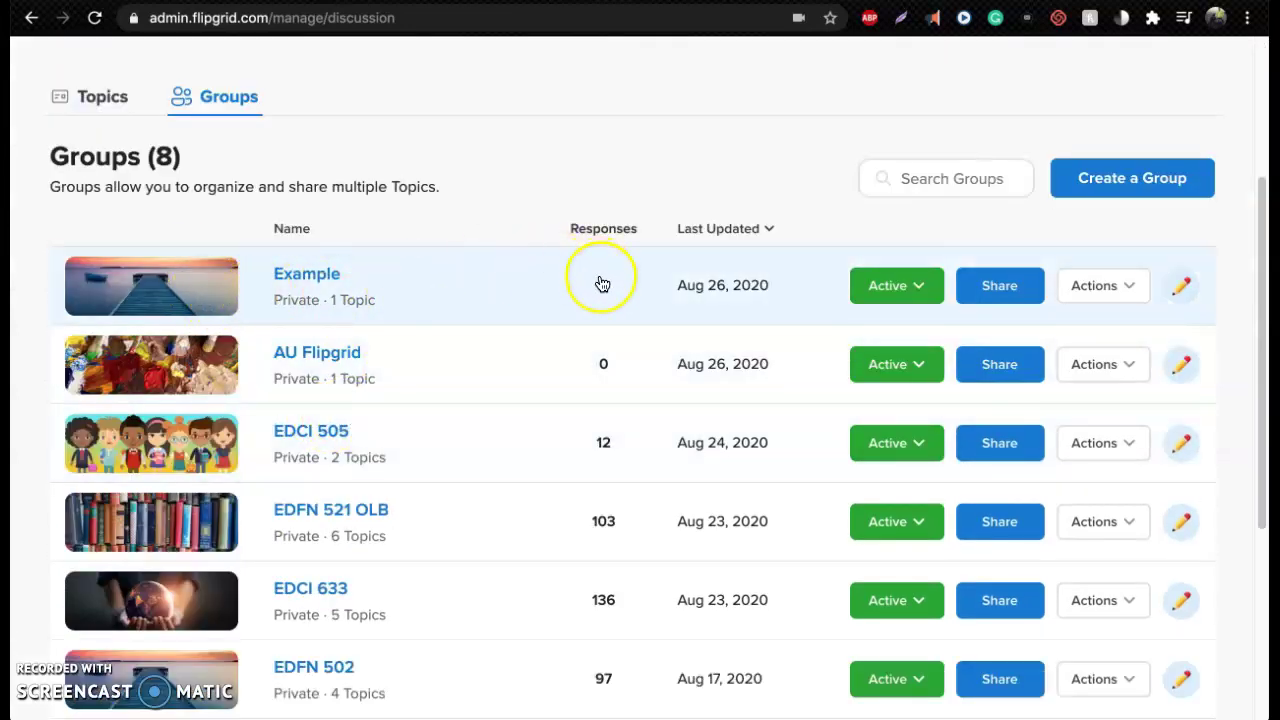
scroll(466, 376, "up", 2)
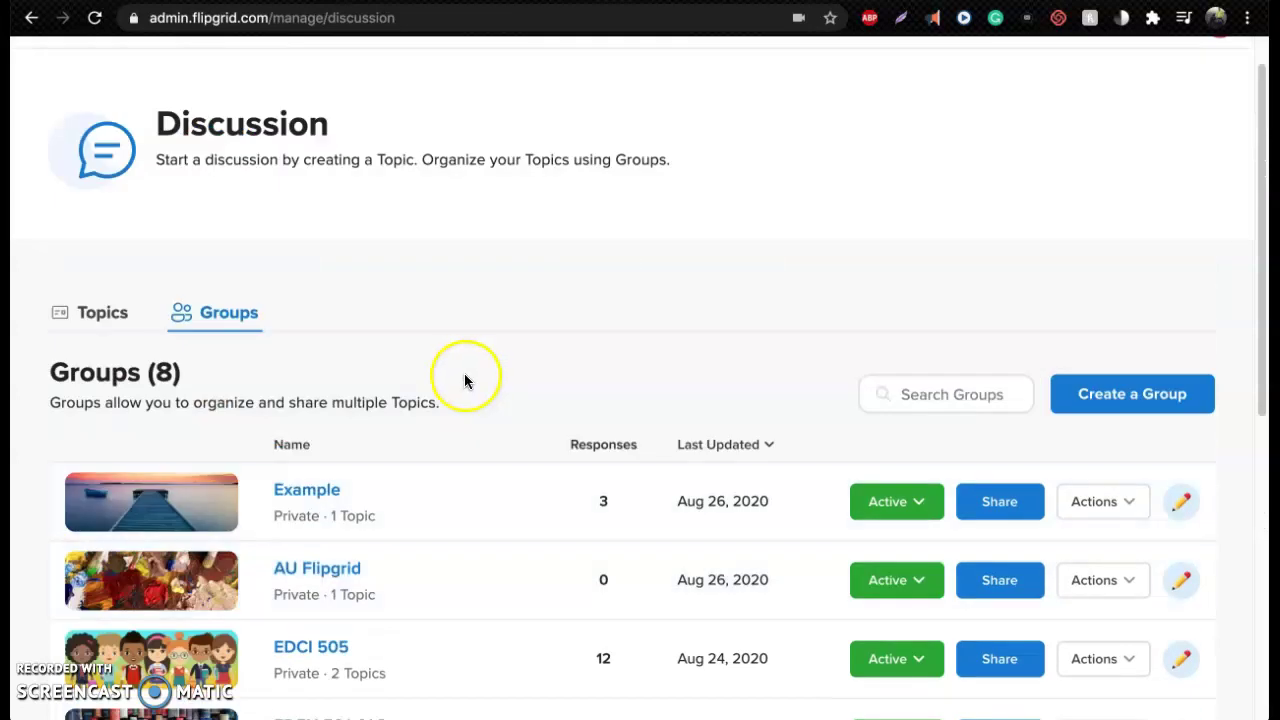
scroll(463, 381, "up", 1)
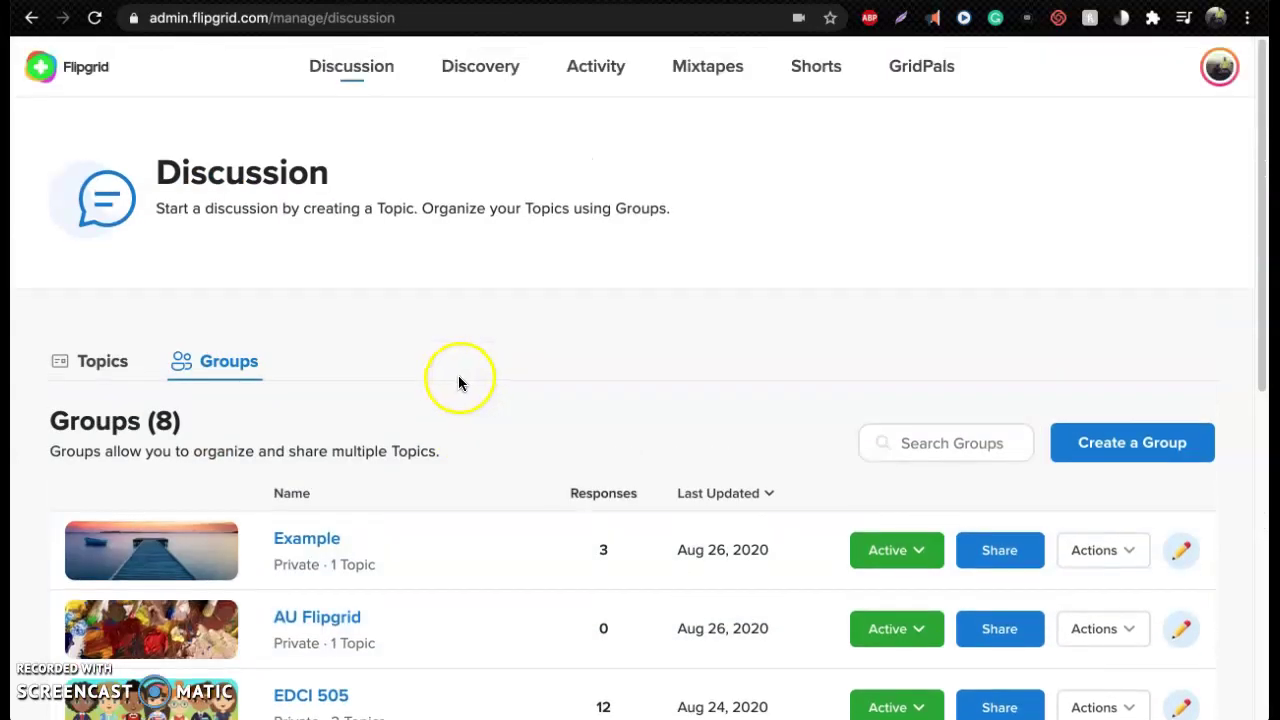